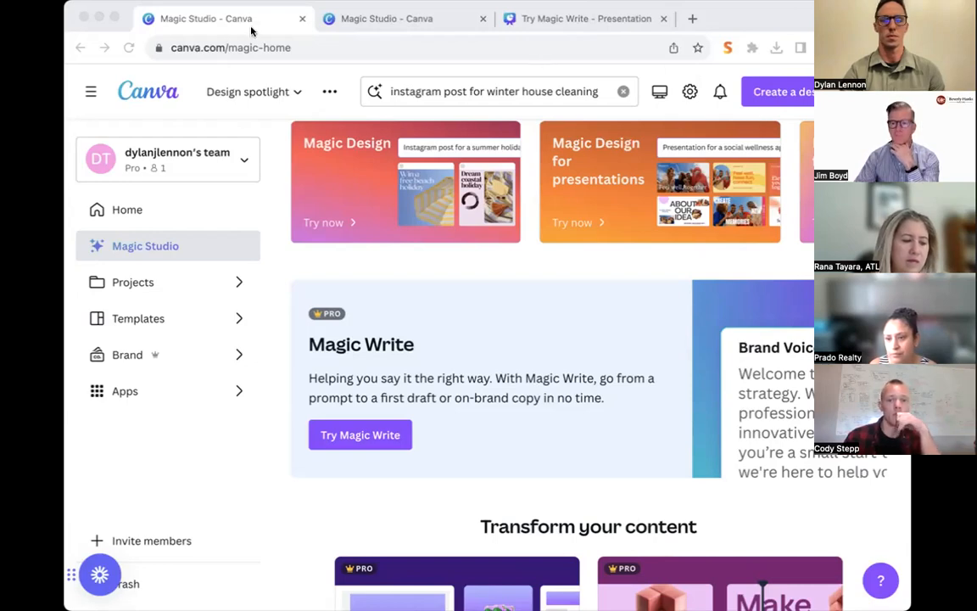
click(185, 19)
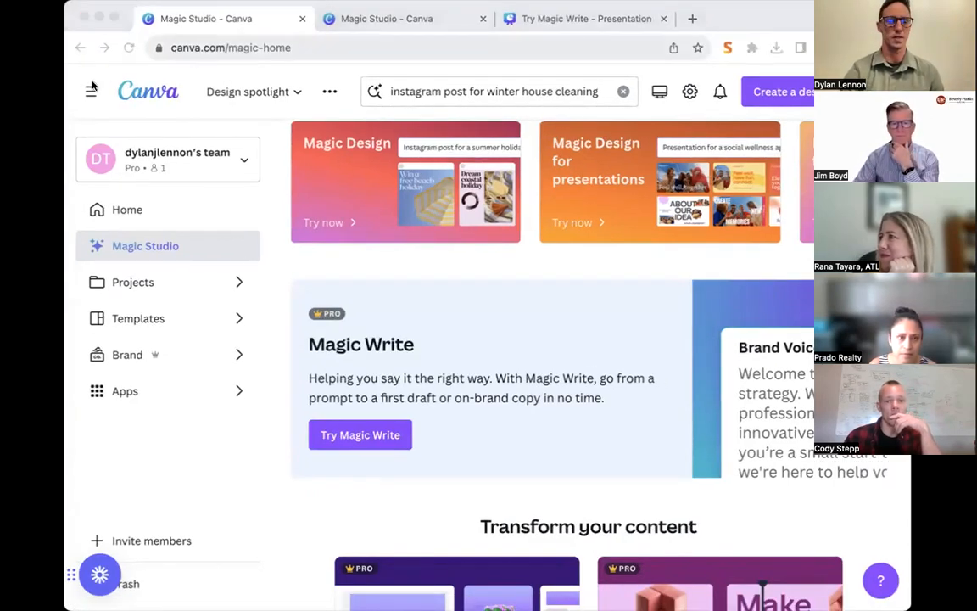
click(423, 260)
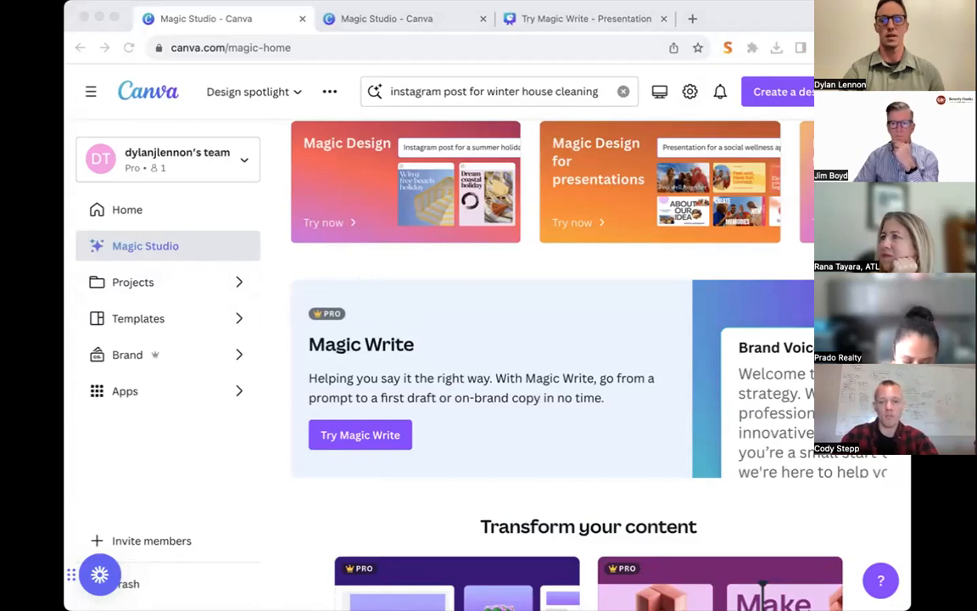
click(164, 246)
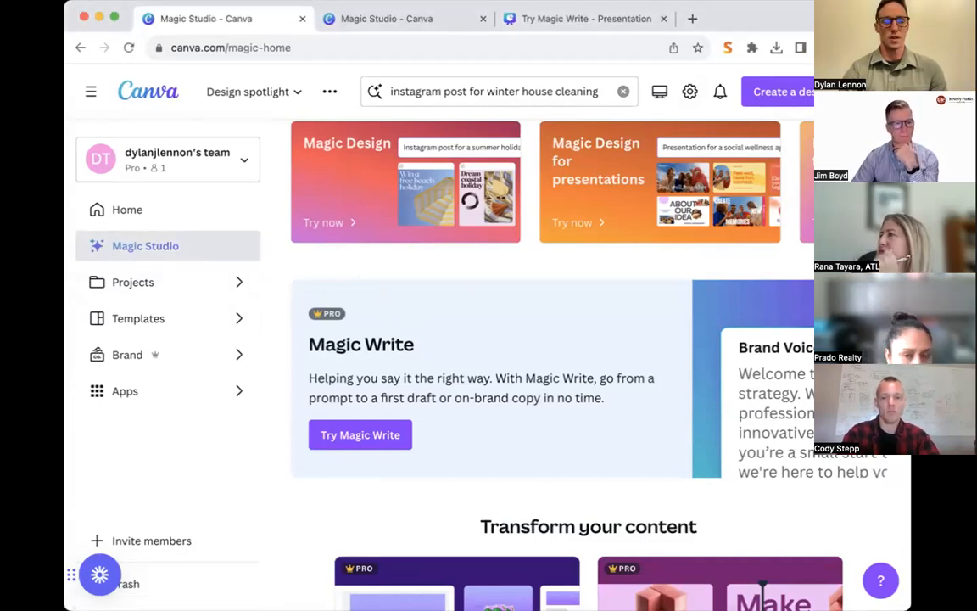
Look over the Magic Studio page from its introduction to the Magic Design options for posts, presentations and video.
scroll(310, 326, up, 5)
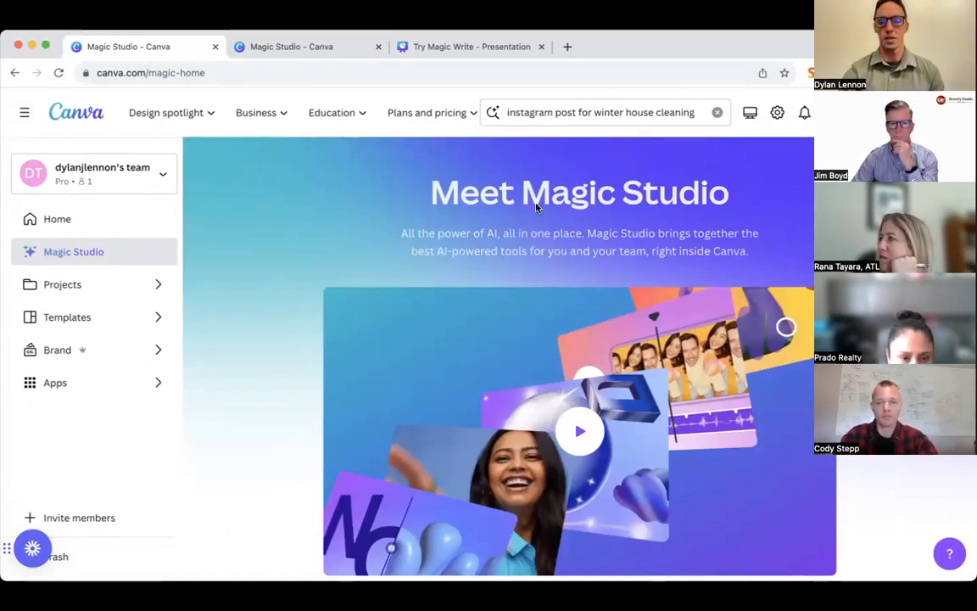
scroll(528, 204, down, 2)
scroll(529, 203, down, 3)
scroll(529, 204, up, 5)
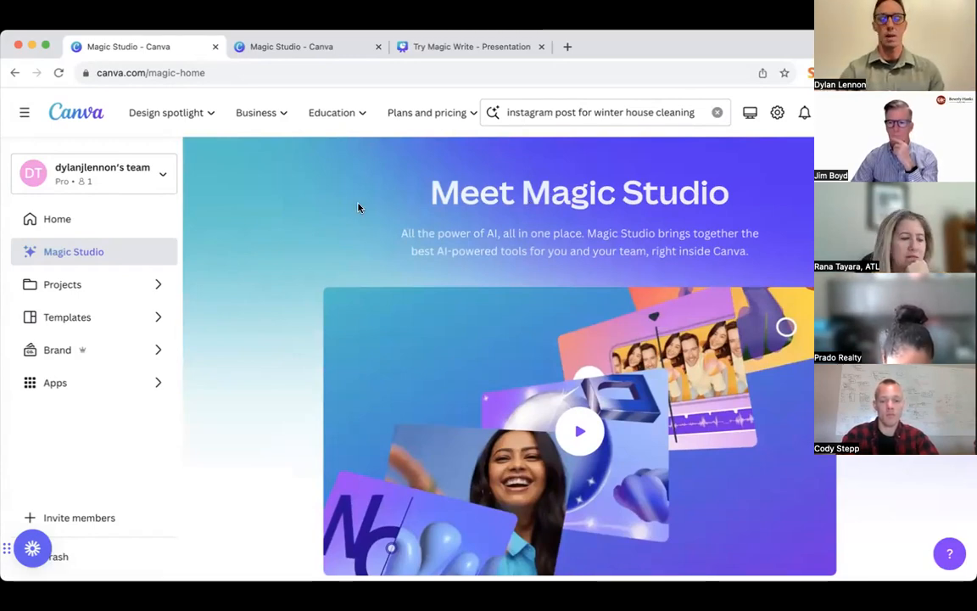
scroll(358, 207, down, 1)
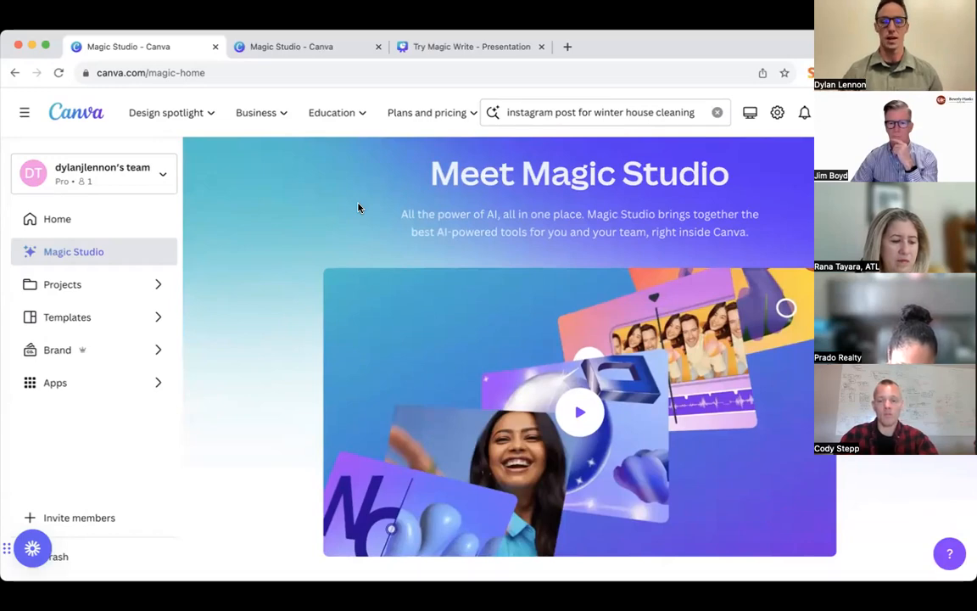
scroll(358, 207, up, 1)
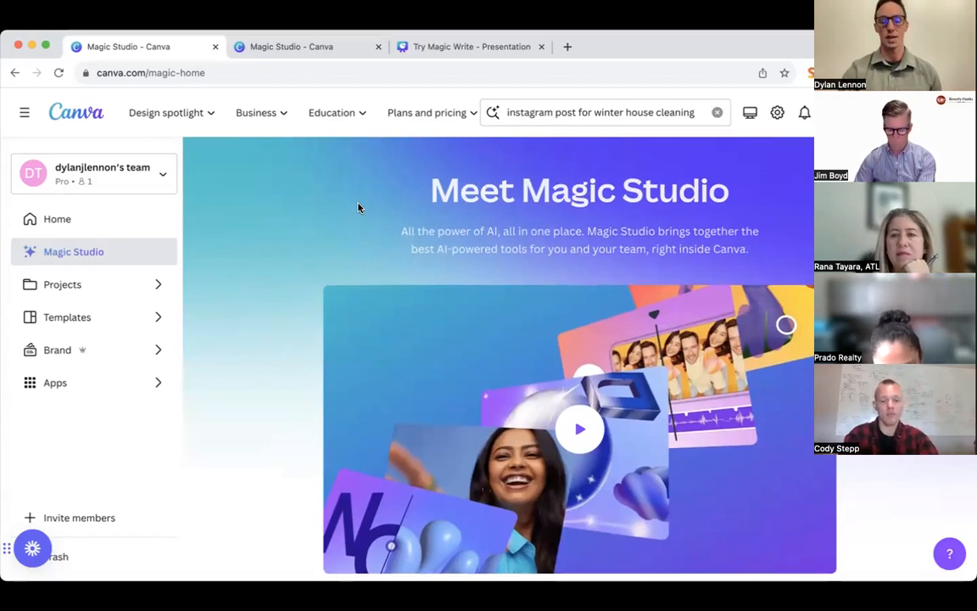
scroll(358, 207, down, 2)
scroll(357, 207, up, 2)
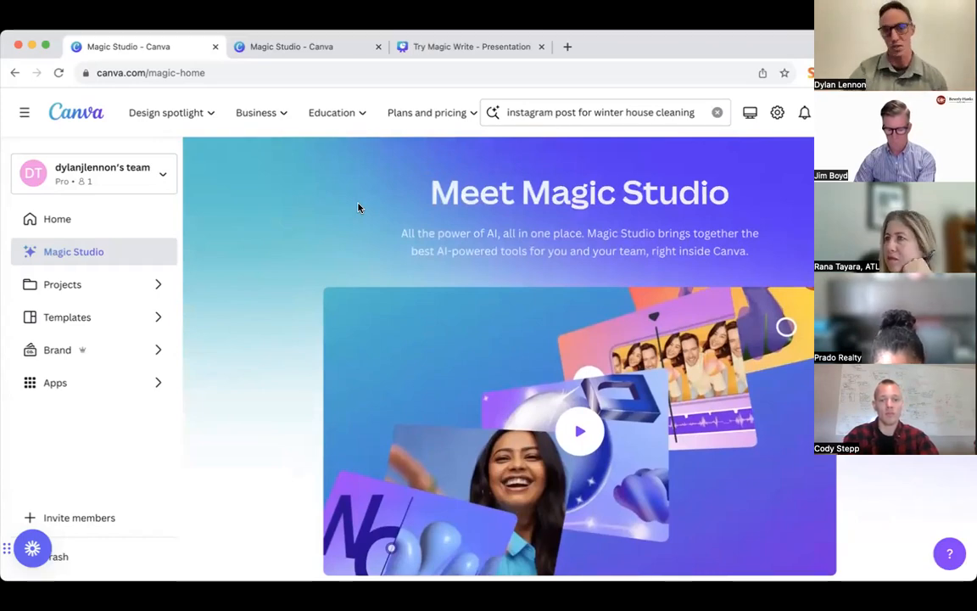
scroll(358, 207, down, 2)
scroll(358, 207, down, 6)
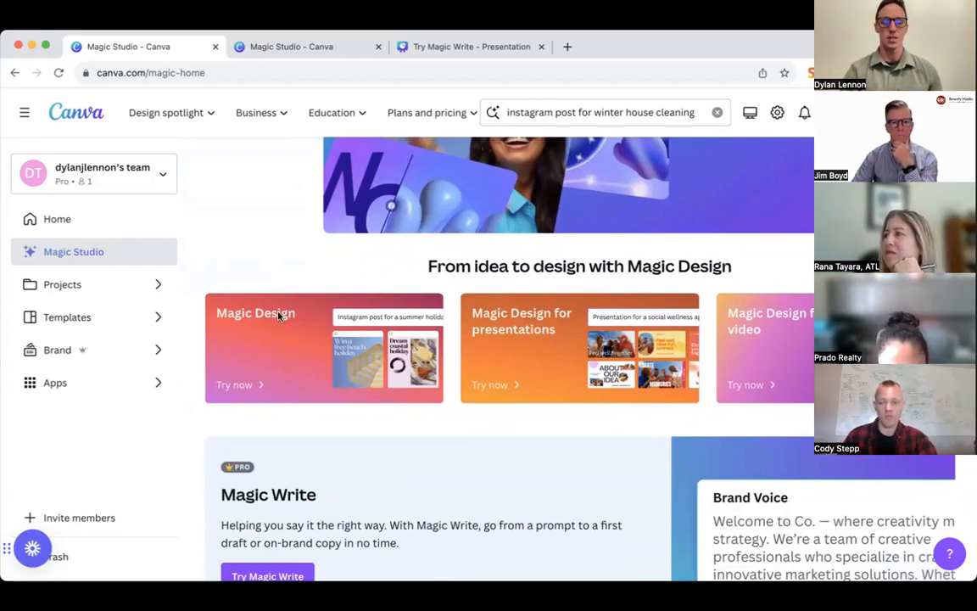
scroll(268, 364, down, 1)
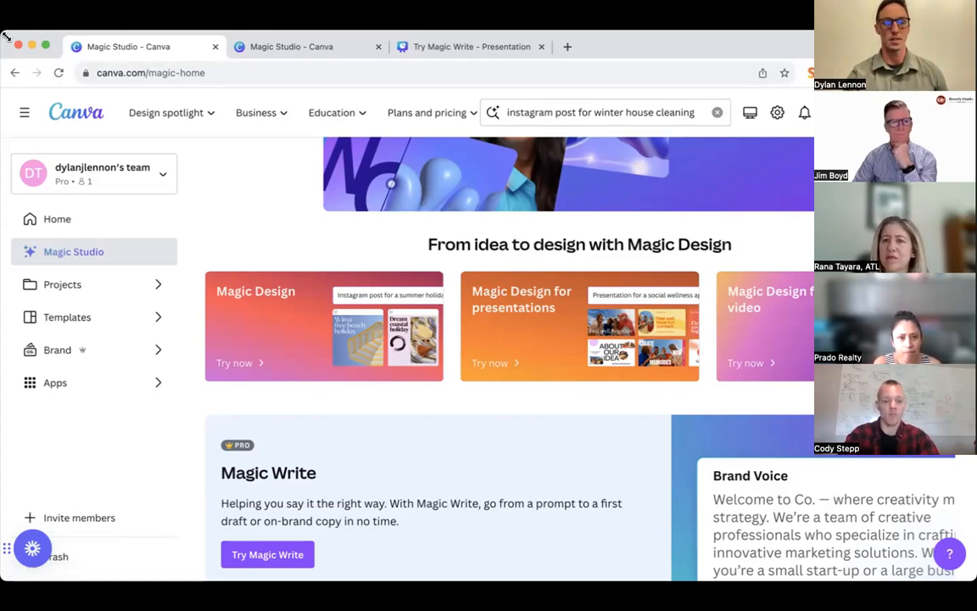
drag(7, 37, 25, 55)
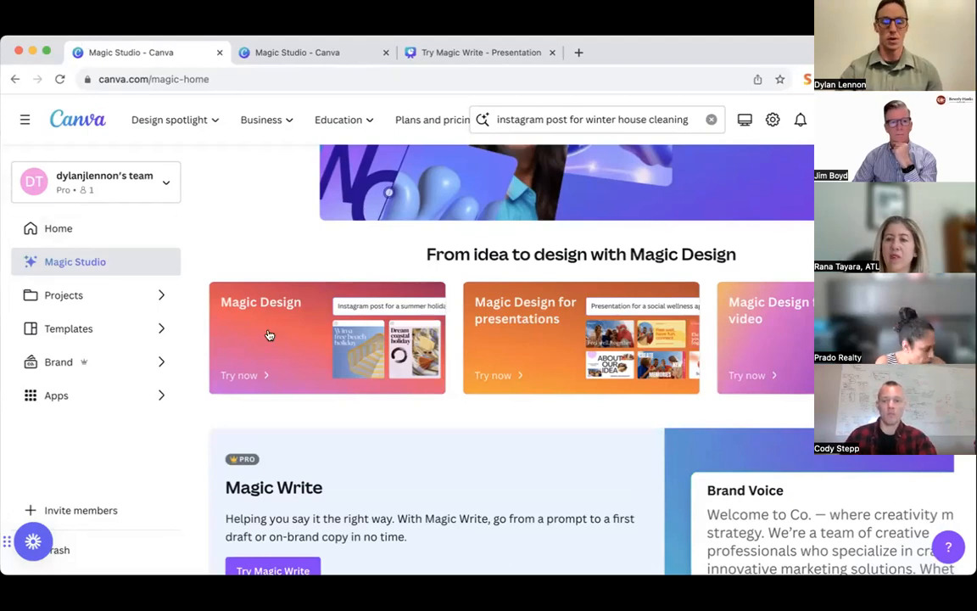
Review the Magic Write, Transform your content, Magic Media and Magic Edit, Grab and Expand sections of the Magic Studio page.
scroll(421, 433, down, 2)
scroll(423, 433, down, 2)
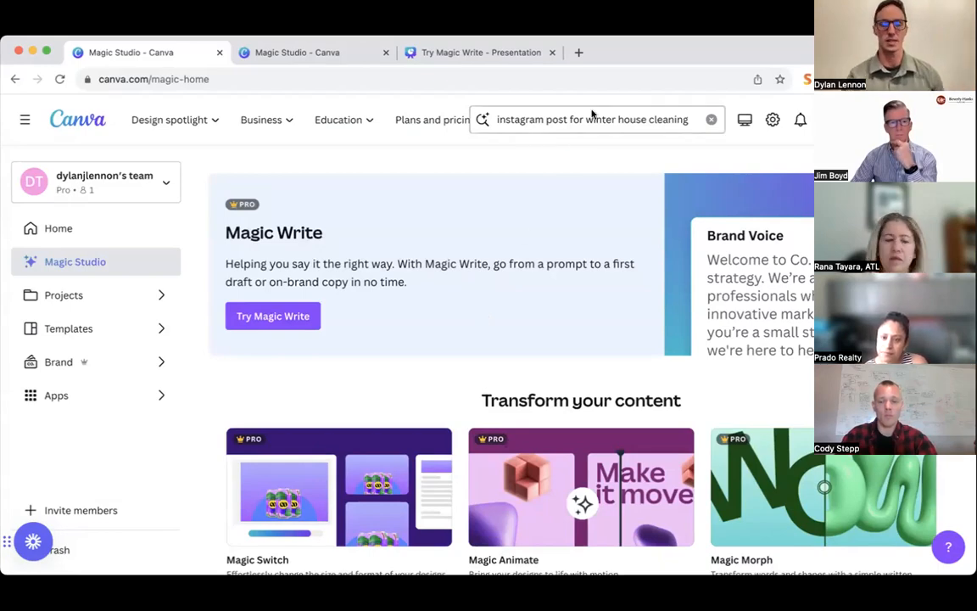
scroll(409, 399, down, 3)
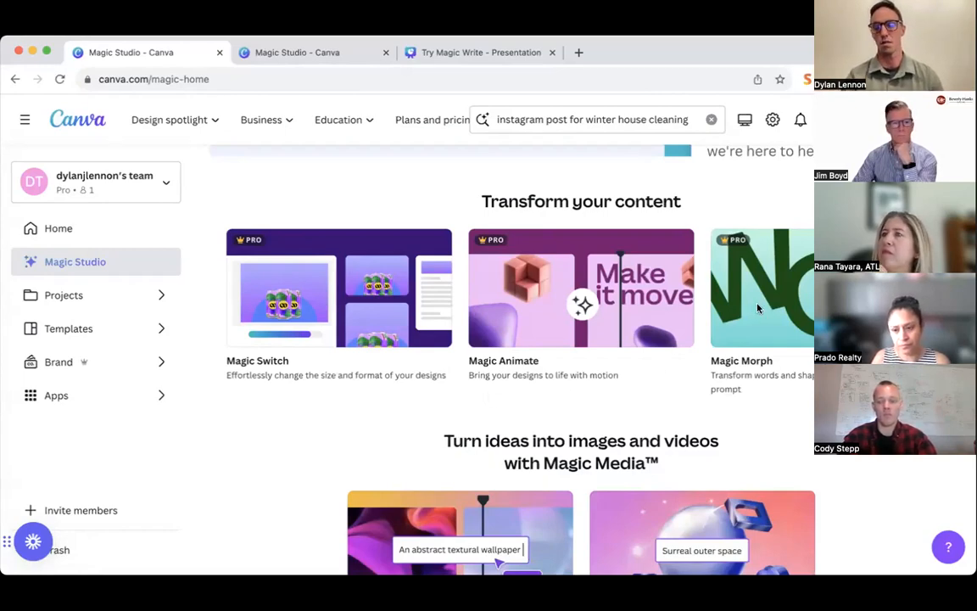
scroll(759, 309, down, 1)
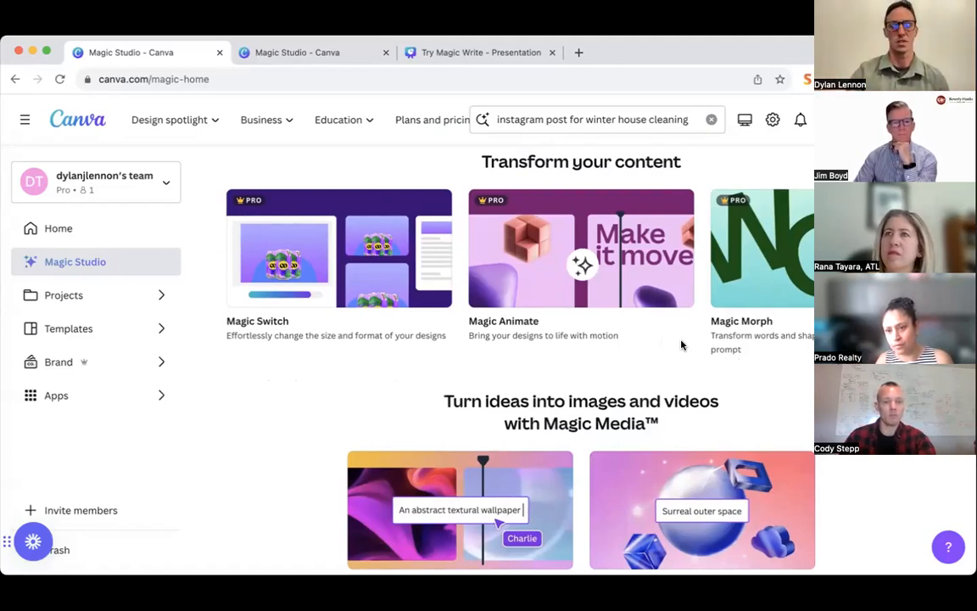
scroll(350, 309, down, 3)
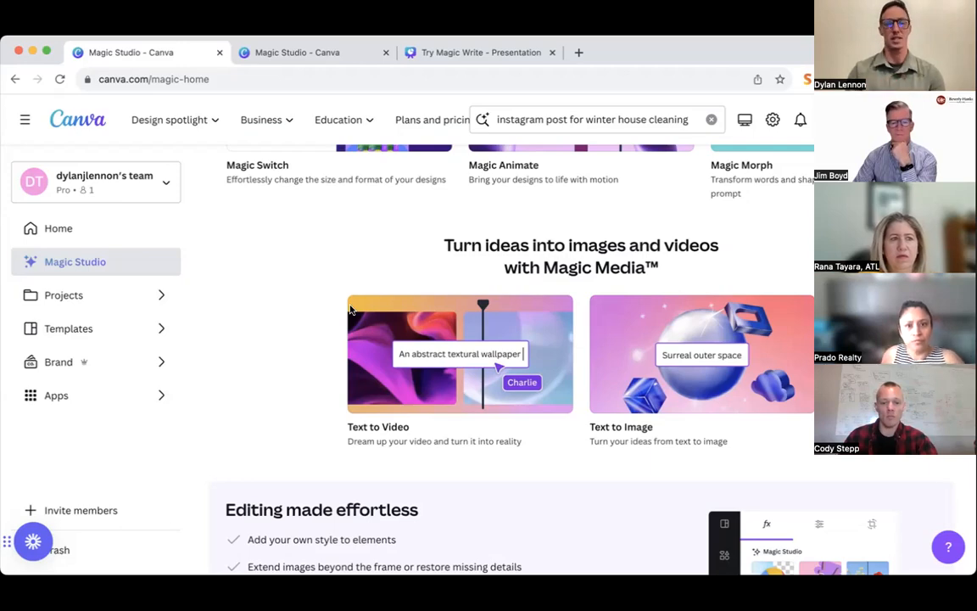
scroll(322, 306, down, 5)
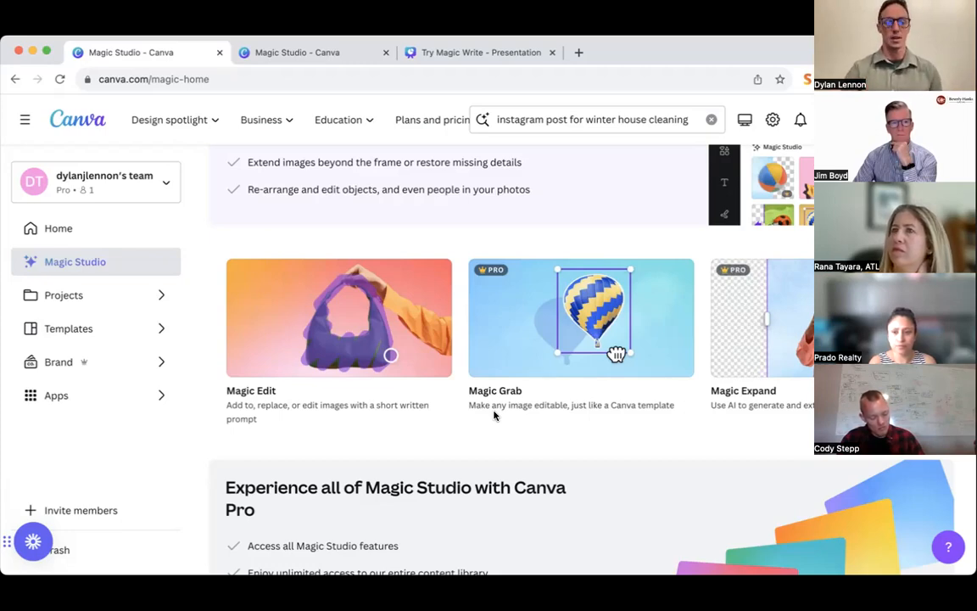
scroll(420, 428, down, 3)
Return to the Magic Design section and open the introduction to the general Magic Design tool.
scroll(422, 434, up, 15)
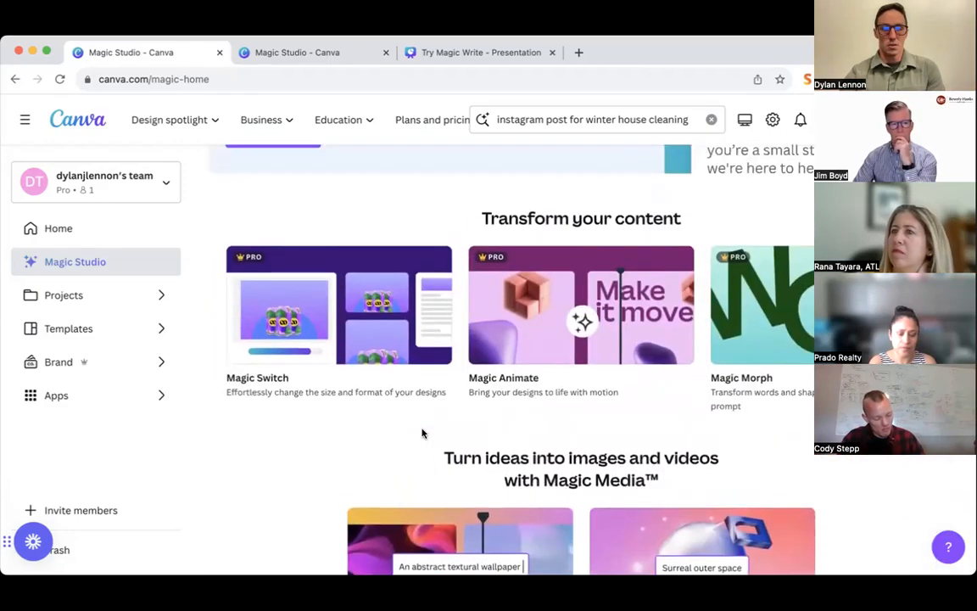
scroll(422, 432, up, 6)
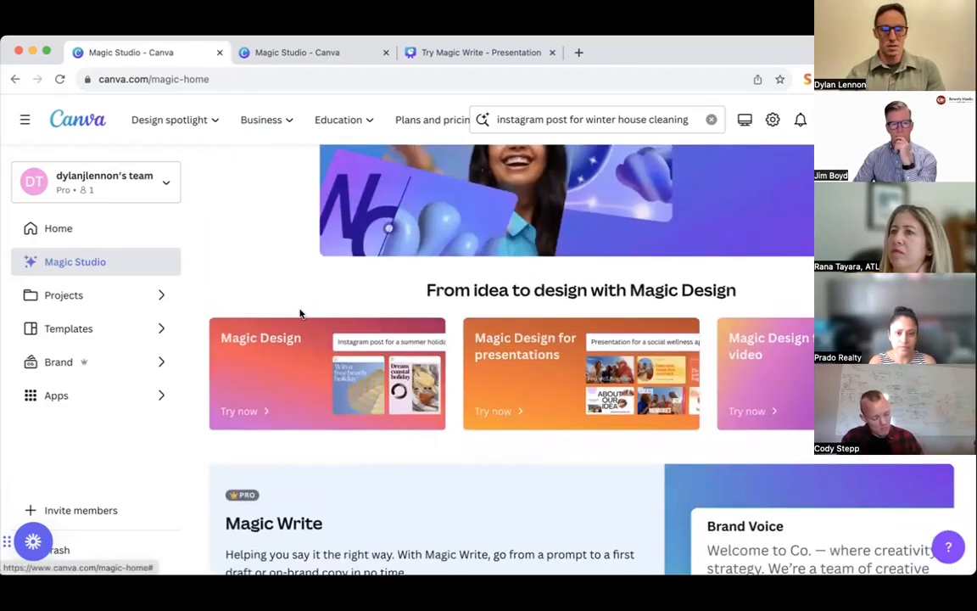
scroll(289, 272, up, 5)
scroll(289, 272, down, 3)
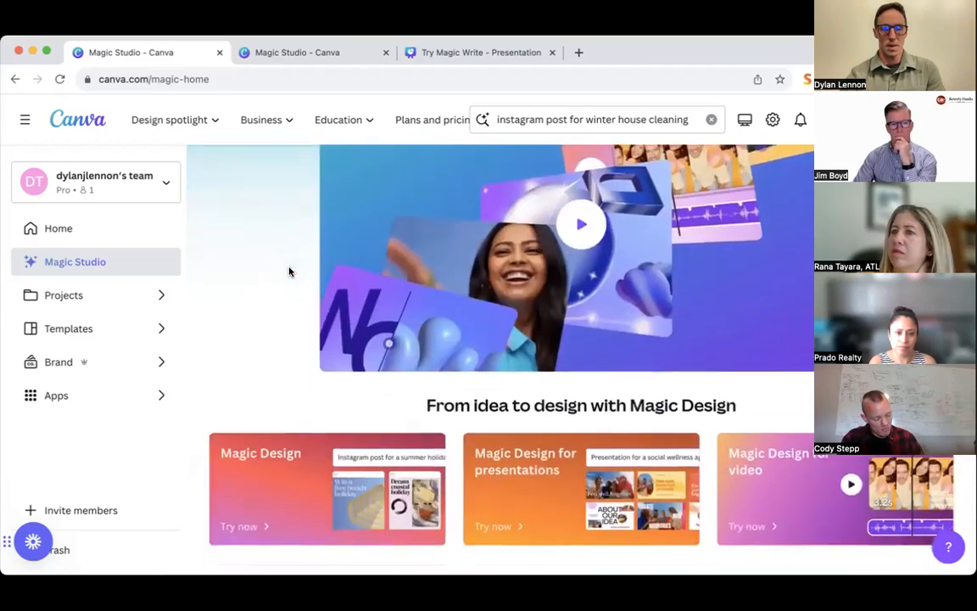
scroll(289, 272, down, 3)
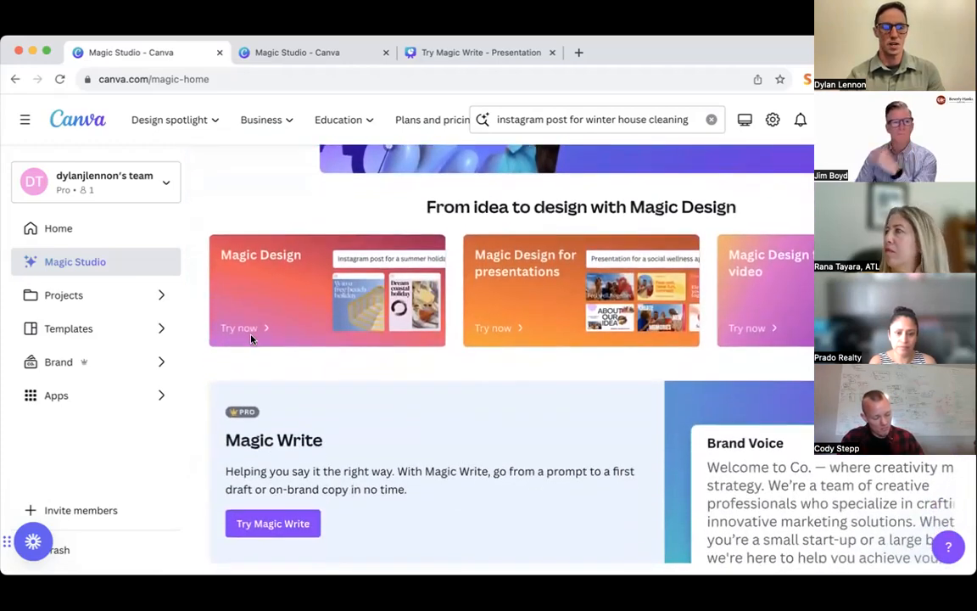
click(295, 302)
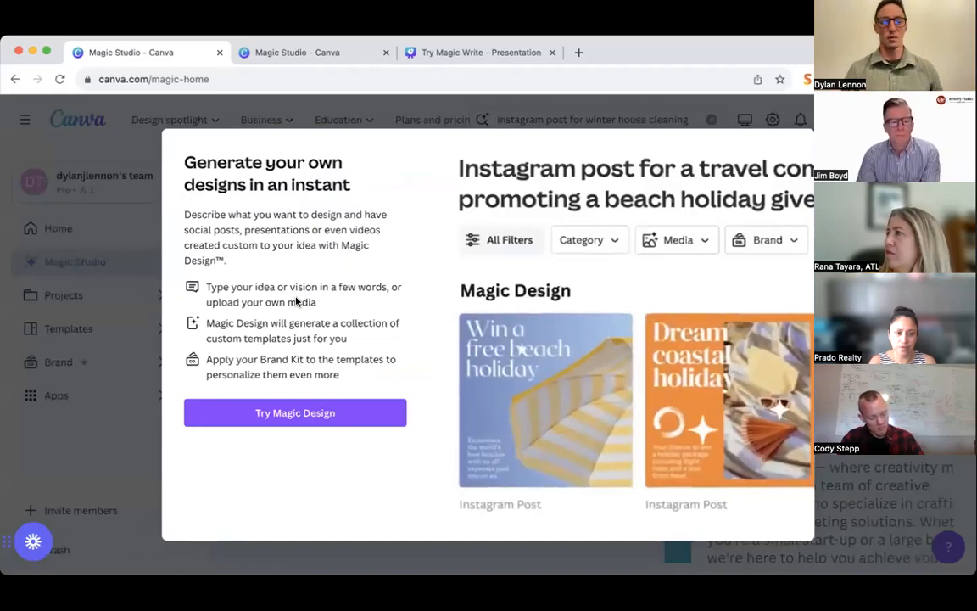
click(773, 248)
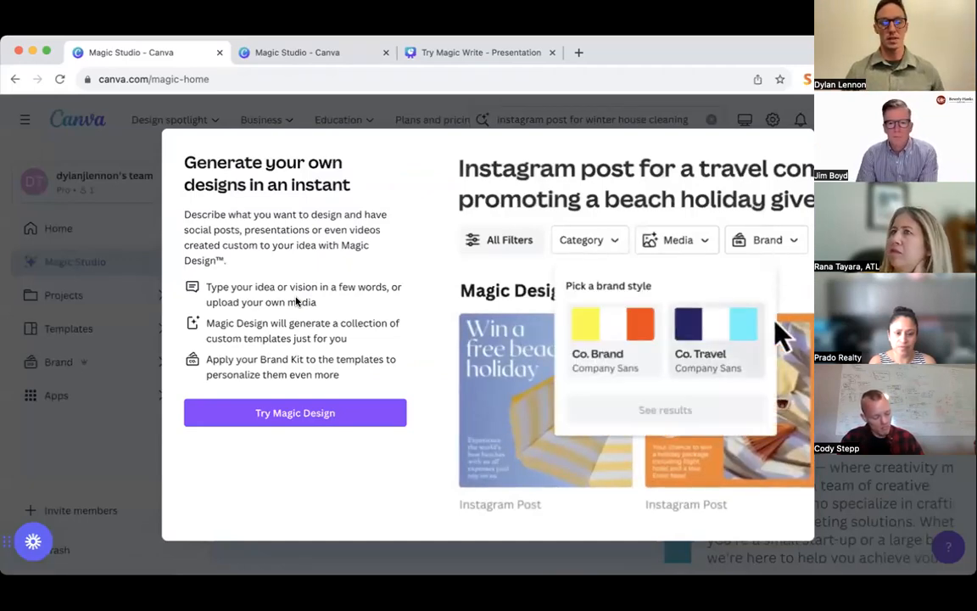
click(748, 347)
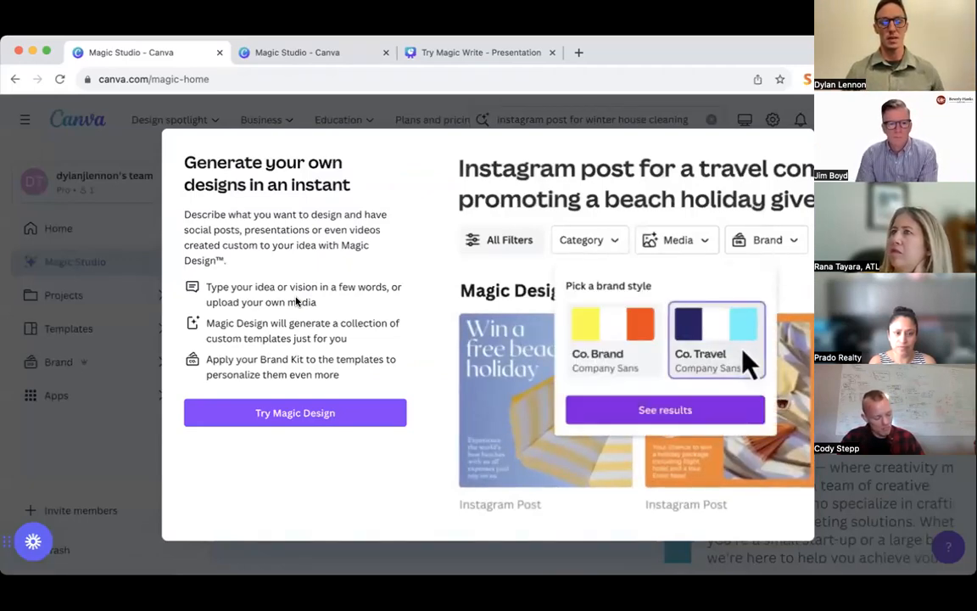
click(727, 410)
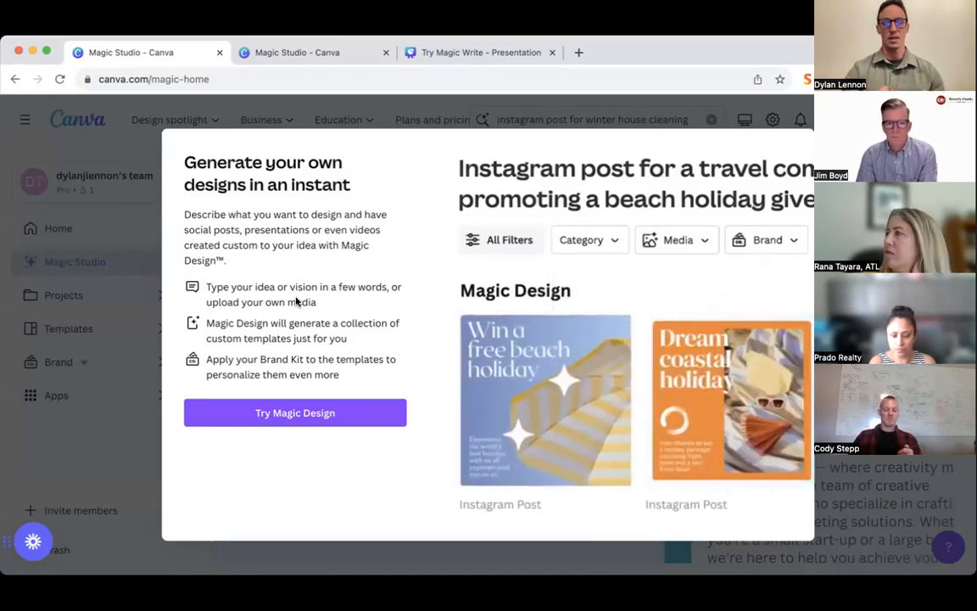
click(772, 246)
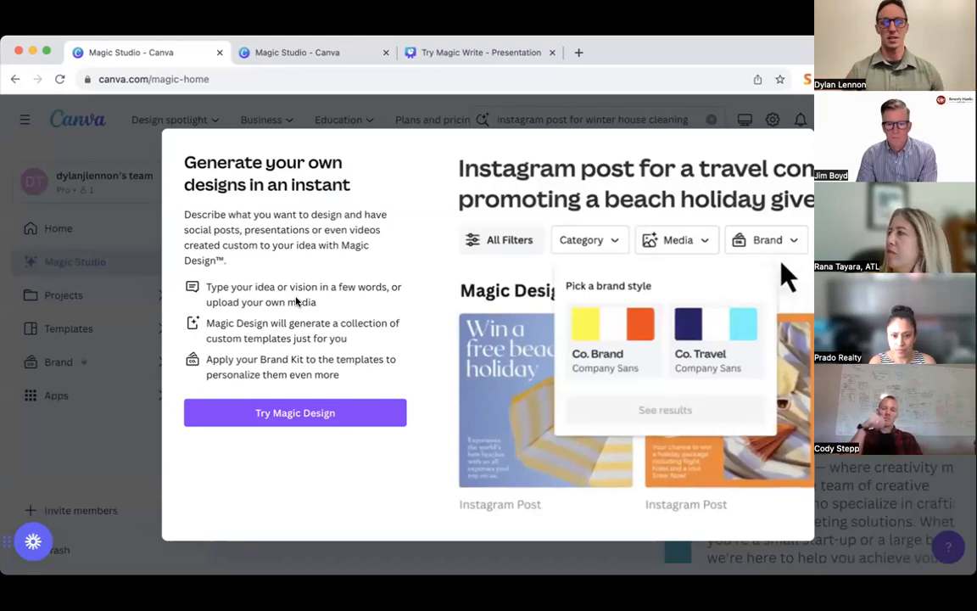
click(744, 356)
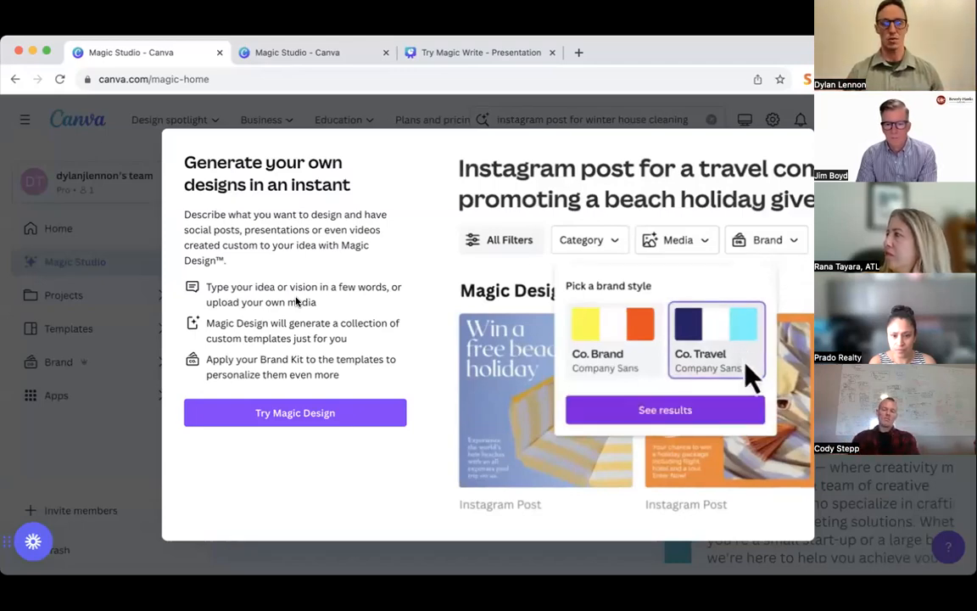
click(726, 413)
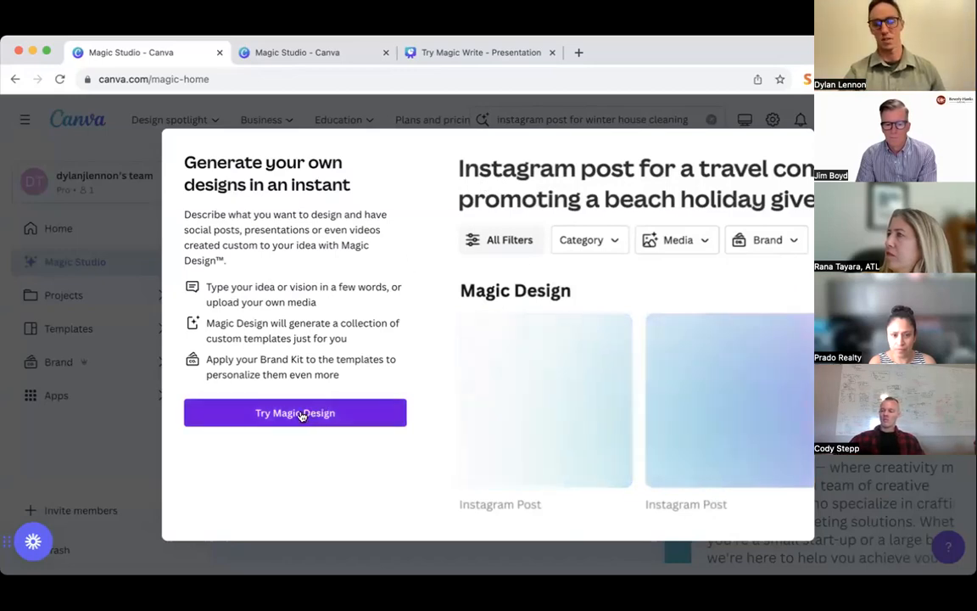
Start trying Magic Design and clear the existing prompt about winter house cleaning.
click(282, 414)
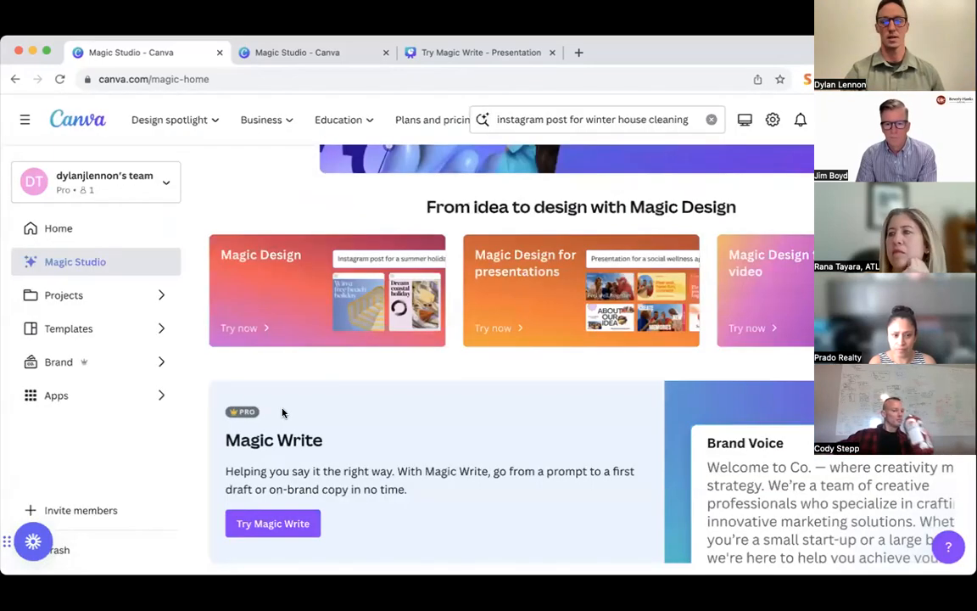
double_click(600, 120)
triple_click(601, 119)
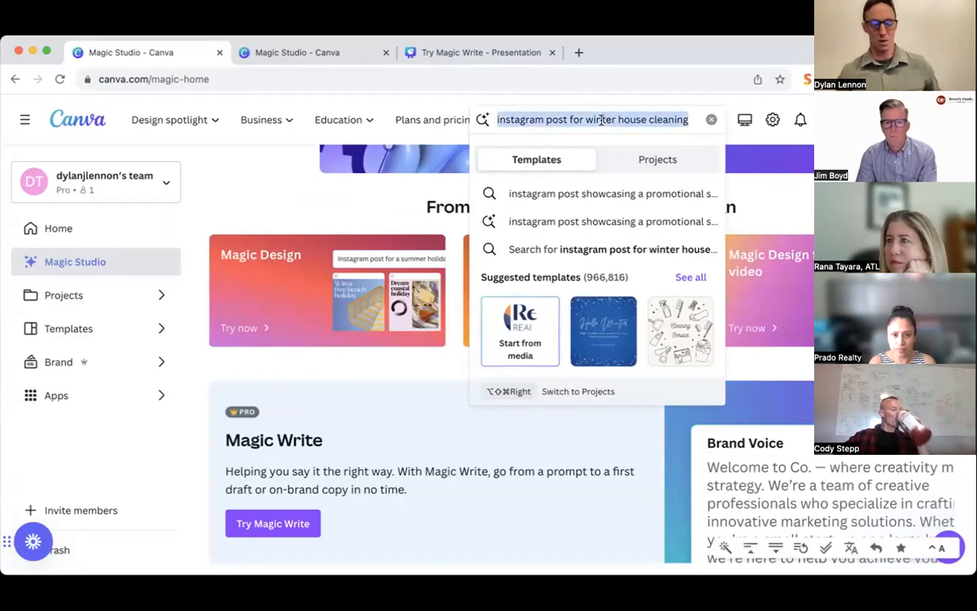
key(BackSpace)
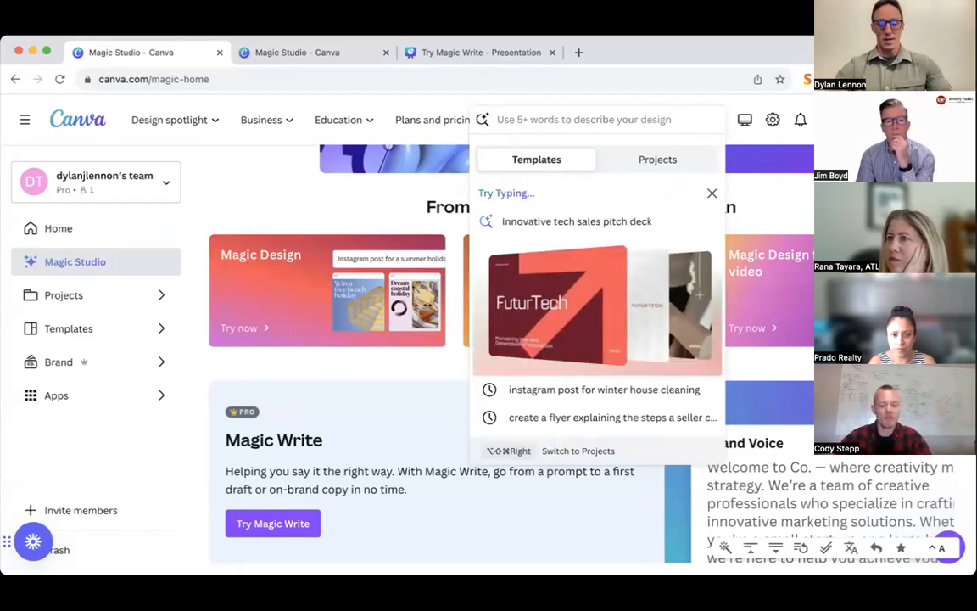
Generate Magic Design templates from the prompt "create a flashy instagram post for the home buying process" and view the suggested designs.
text(creaty a)
key(BackSpace)
key(BackSpace)
key(BackSpace)
text(e a flashy )
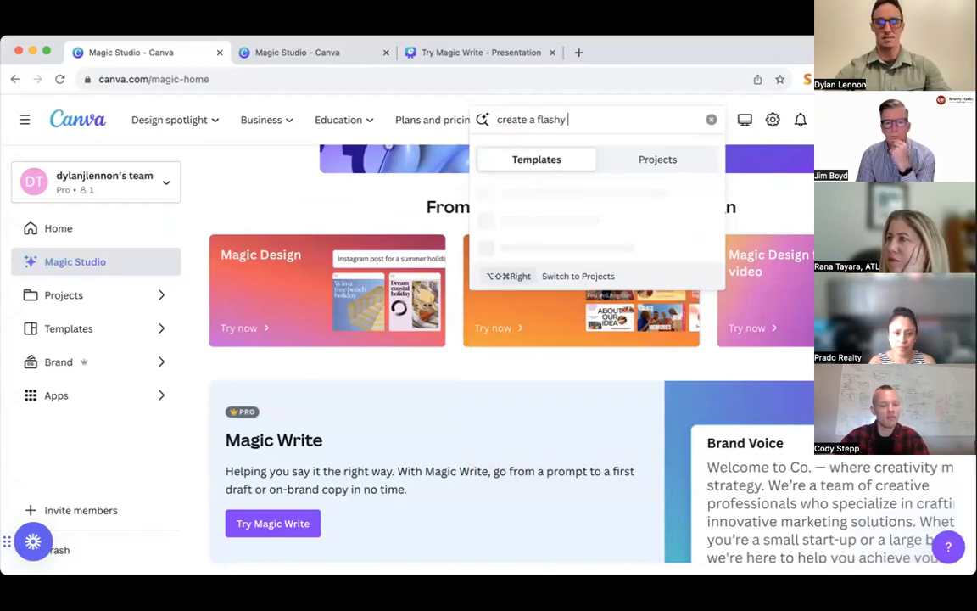
text(instagram post for)
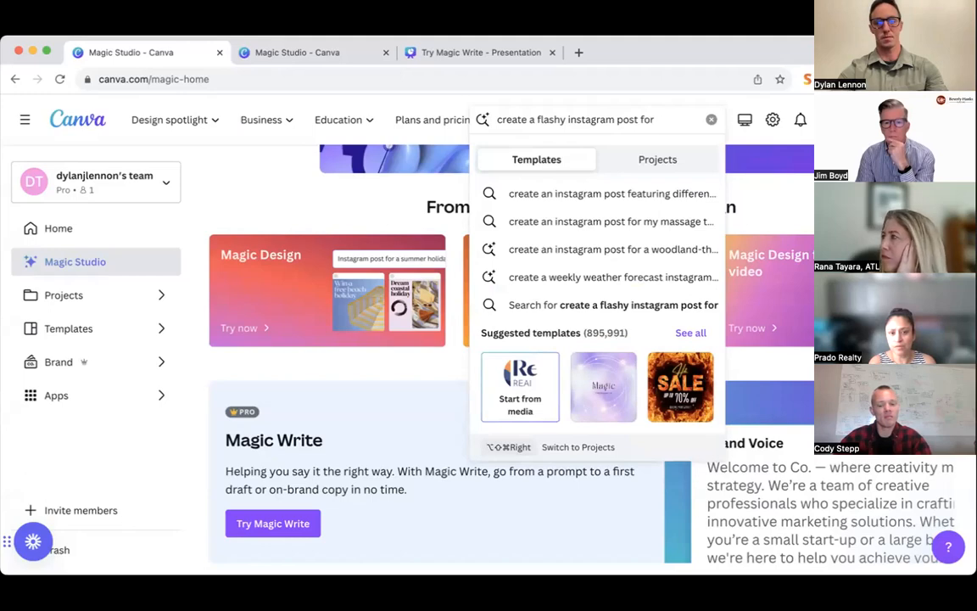
text(the home buying process)
key(Left)
key(Left)
key(Left)
key(Left)
key(Left)
key(Left)
key(Left)
key(Left)
key(Left)
key(Left)
key(Left)
key(Left)
key(Left)
key(Left)
key(Left)
key(Left)
key(Left)
key(Left)
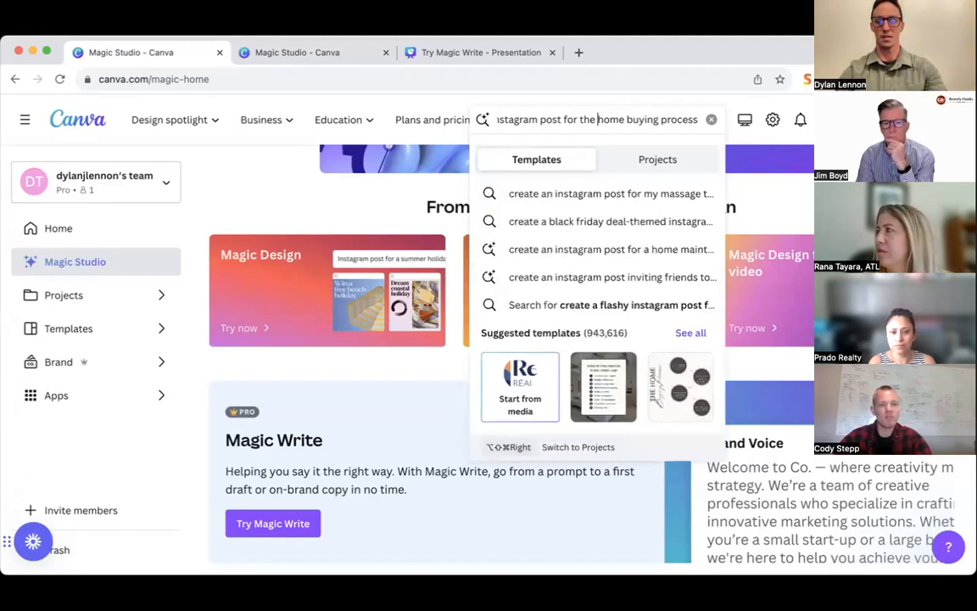
key(Return)
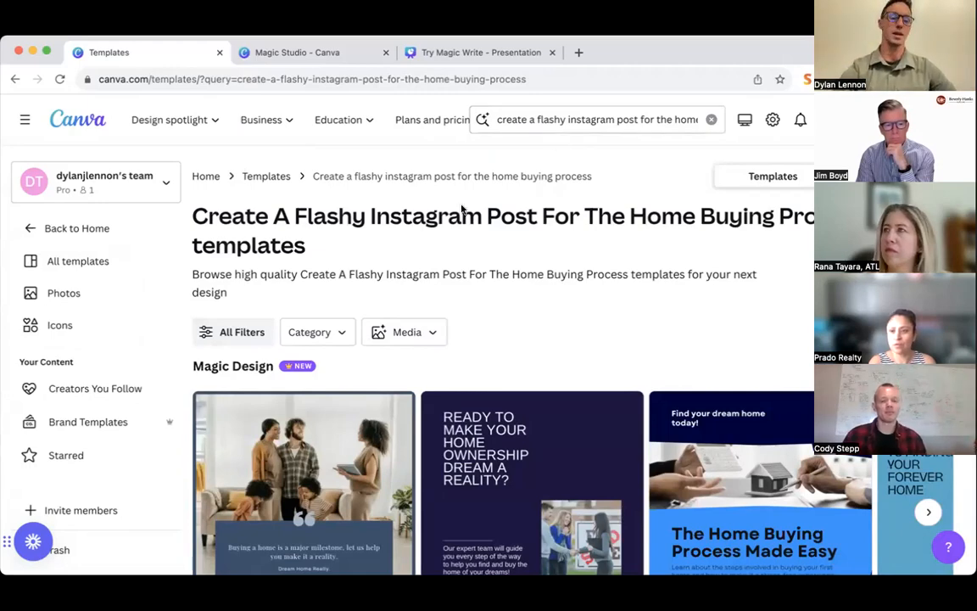
scroll(524, 299, down, 2)
scroll(525, 297, down, 3)
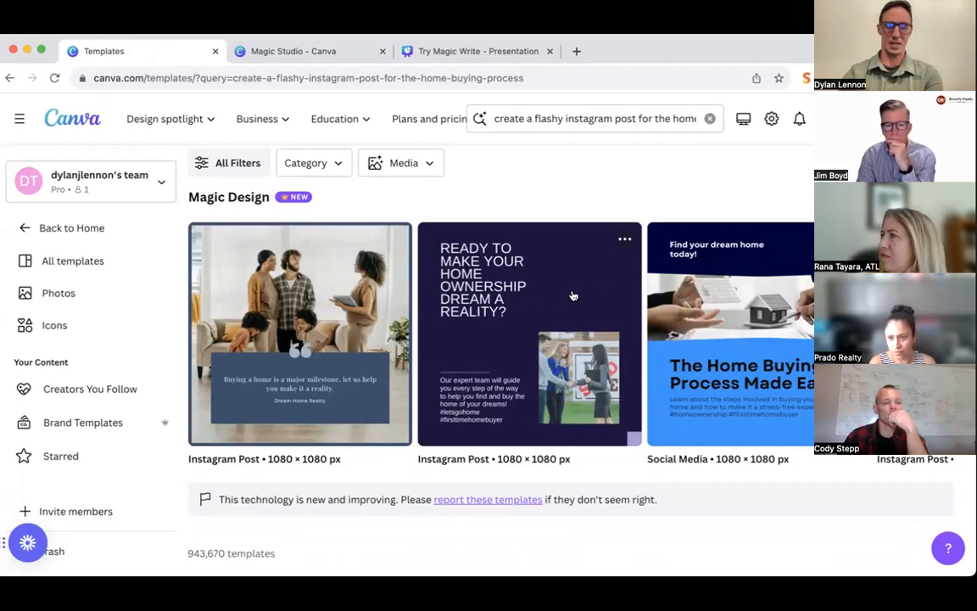
Generate Magic Design templates from the suggested prompt for a Black Friday deal-themed Instagram post for a local clothing store and look over the designs.
scroll(547, 187, up, 1)
scroll(548, 187, up, 4)
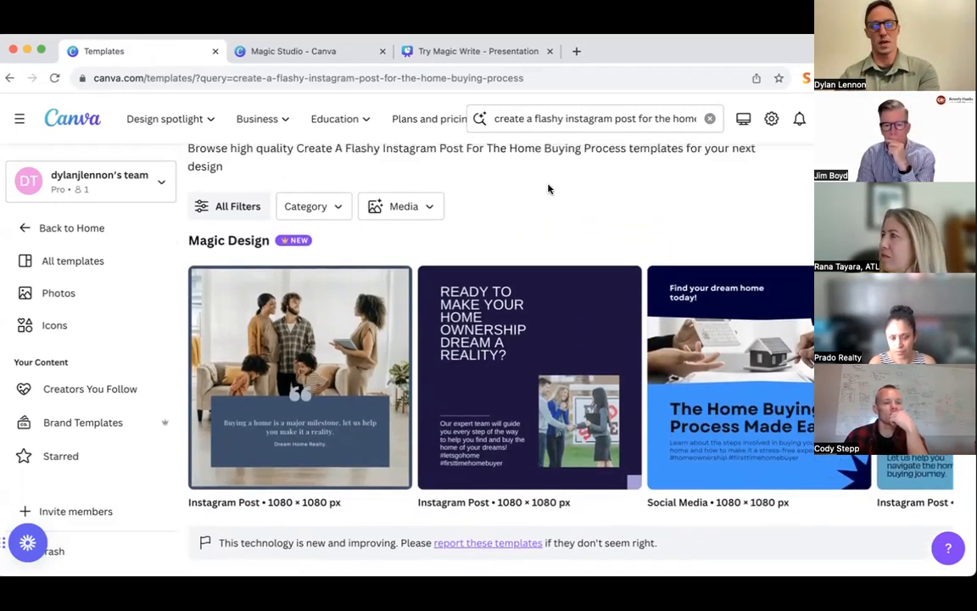
scroll(547, 187, down, 2)
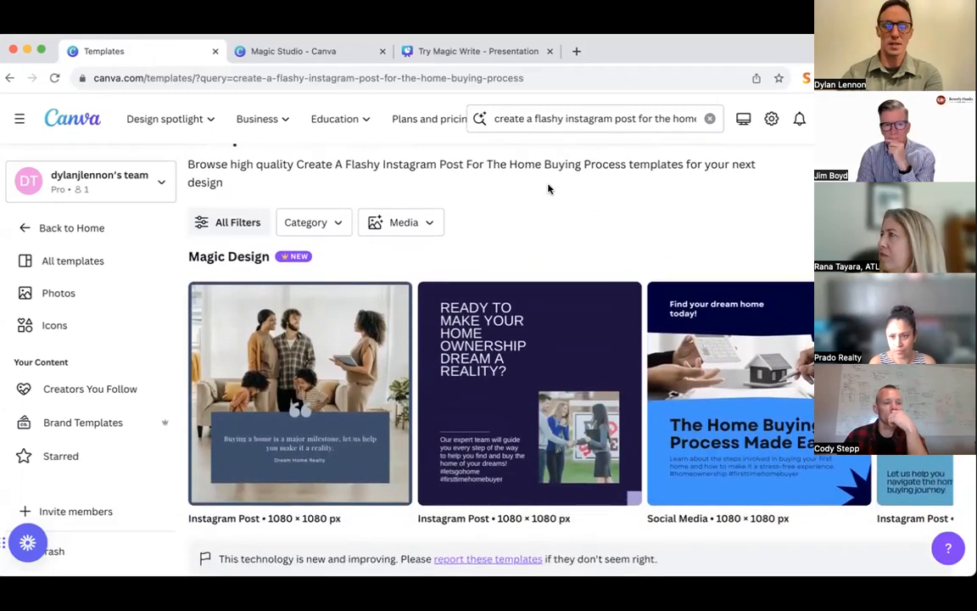
scroll(549, 187, up, 5)
click(567, 121)
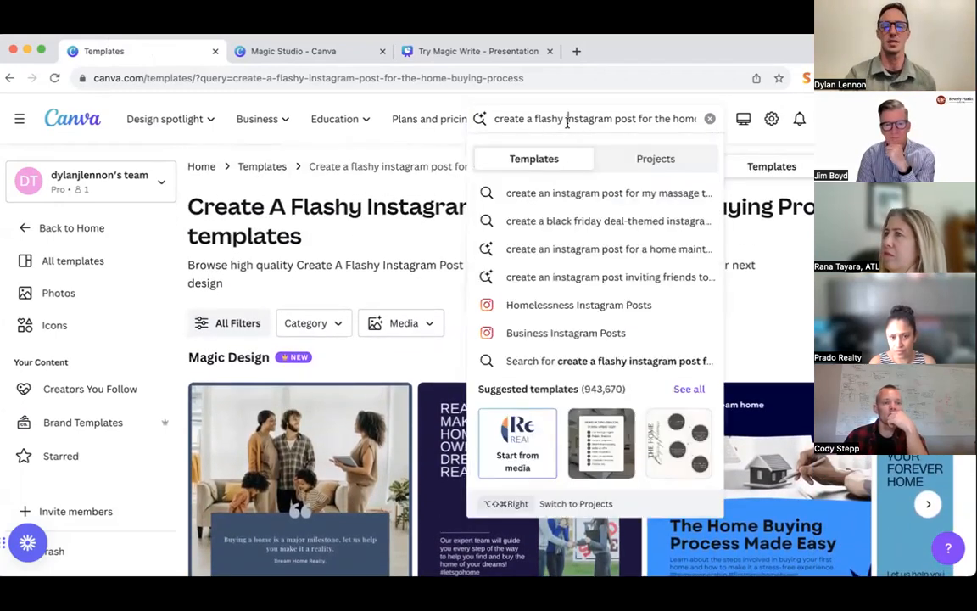
click(573, 223)
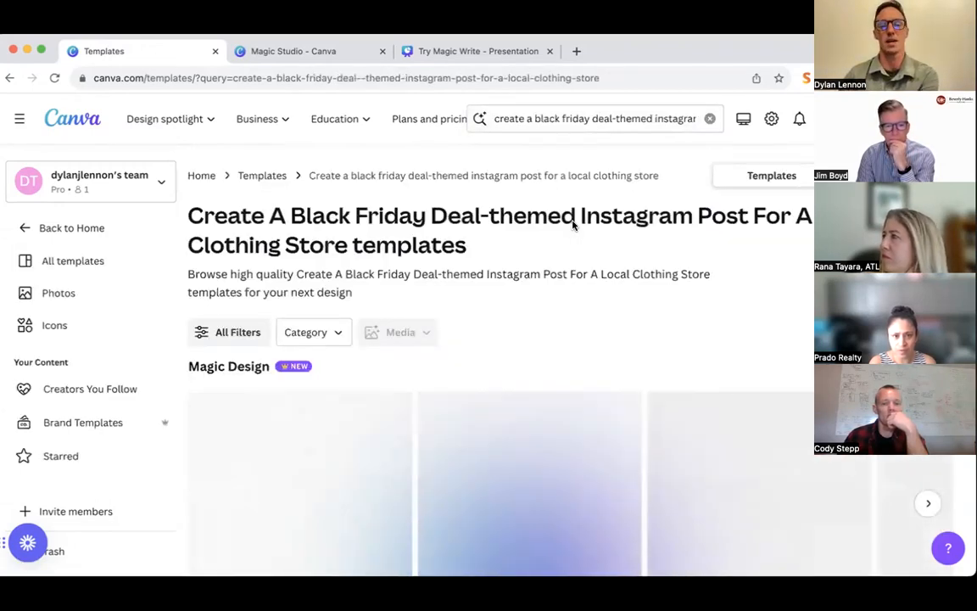
scroll(572, 224, down, 2)
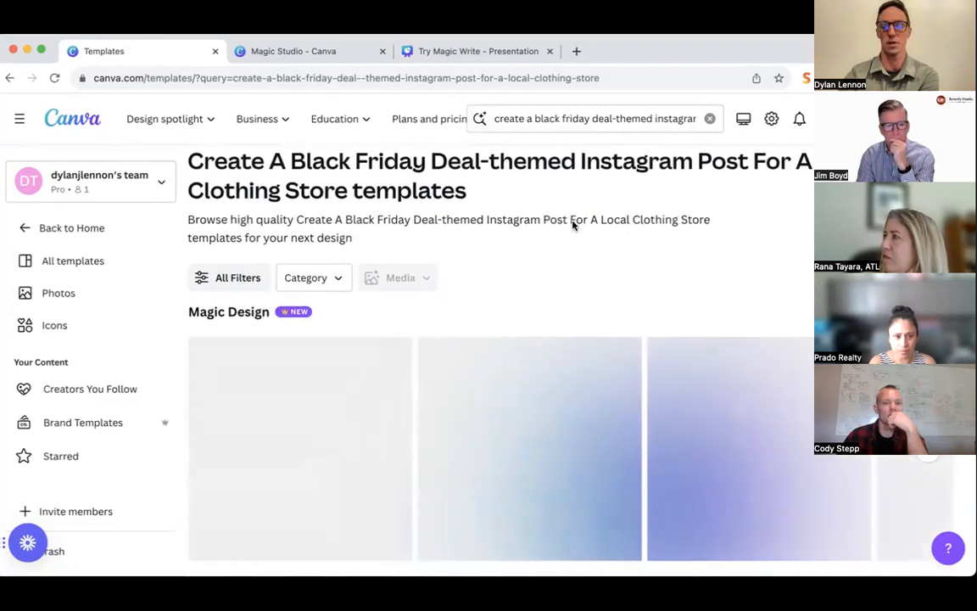
scroll(573, 224, down, 1)
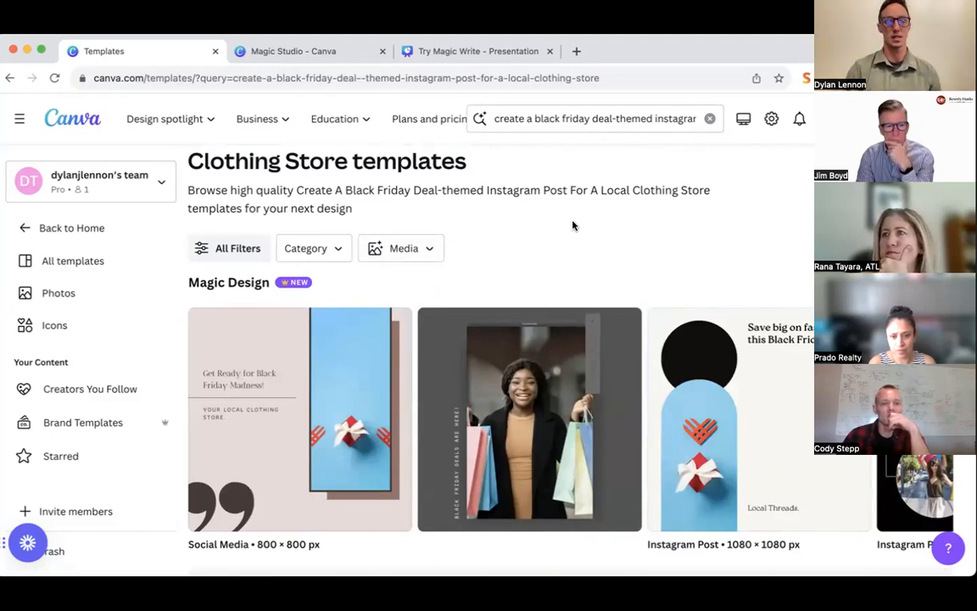
scroll(572, 229, down, 1)
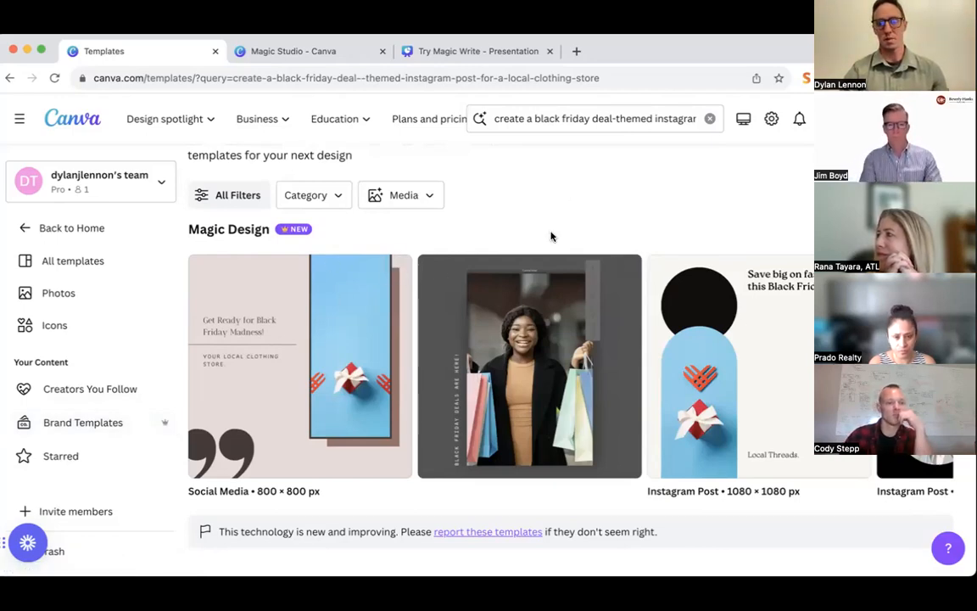
scroll(551, 237, up, 2)
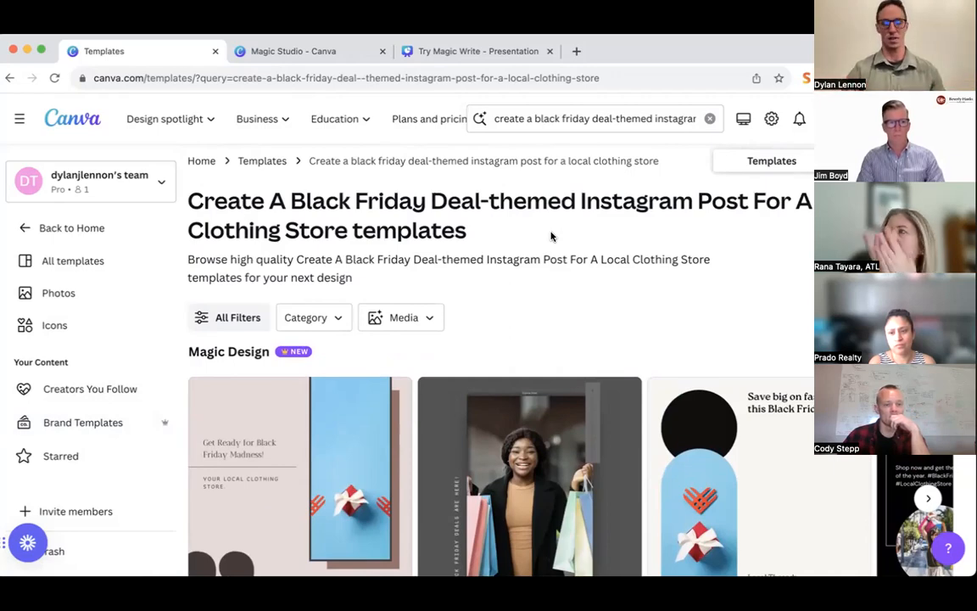
Return to the Magic Studio page and start trying Magic Design for presentations.
click(85, 229)
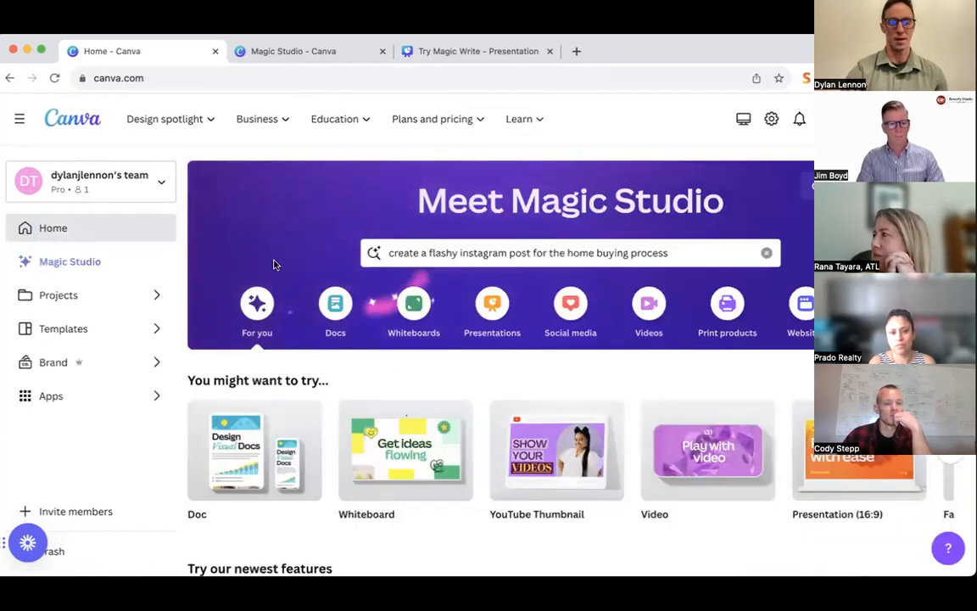
click(91, 264)
scroll(424, 263, down, 5)
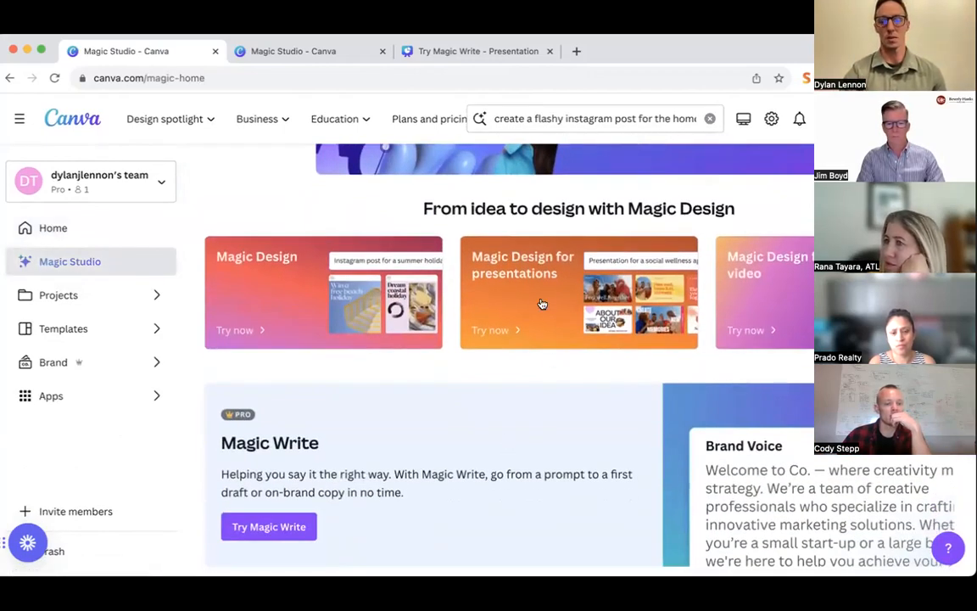
click(542, 302)
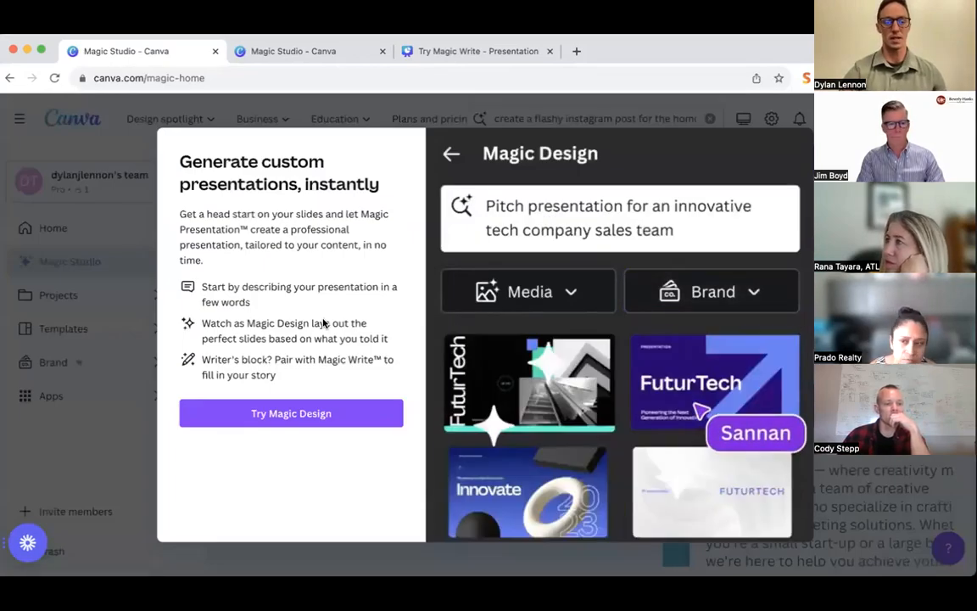
click(289, 414)
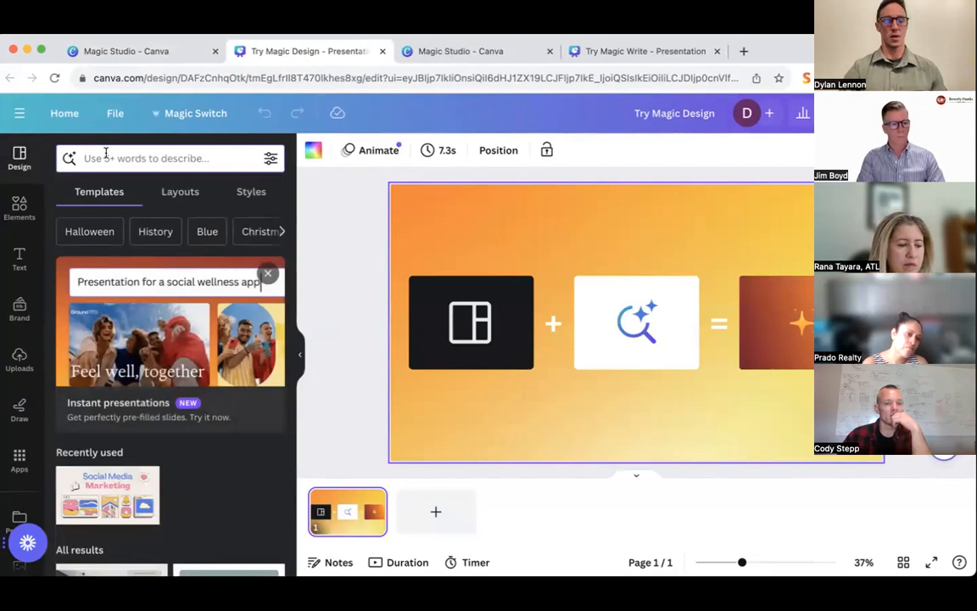
Generate Magic Design presentation templates from the prompt "create a presentation about the home buying process for first time home buyers".
click(106, 152)
text(c)
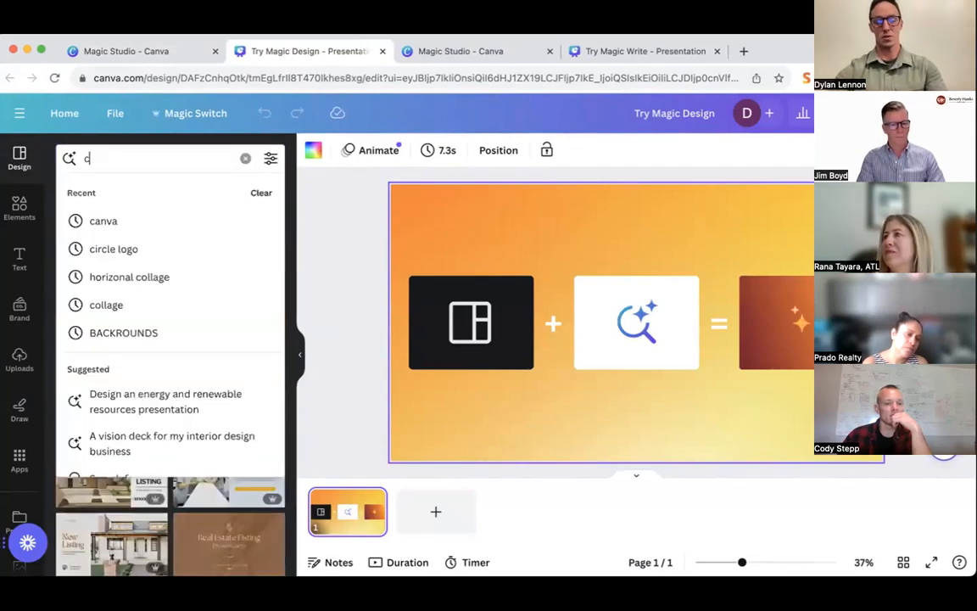
text(reate a presentation about)
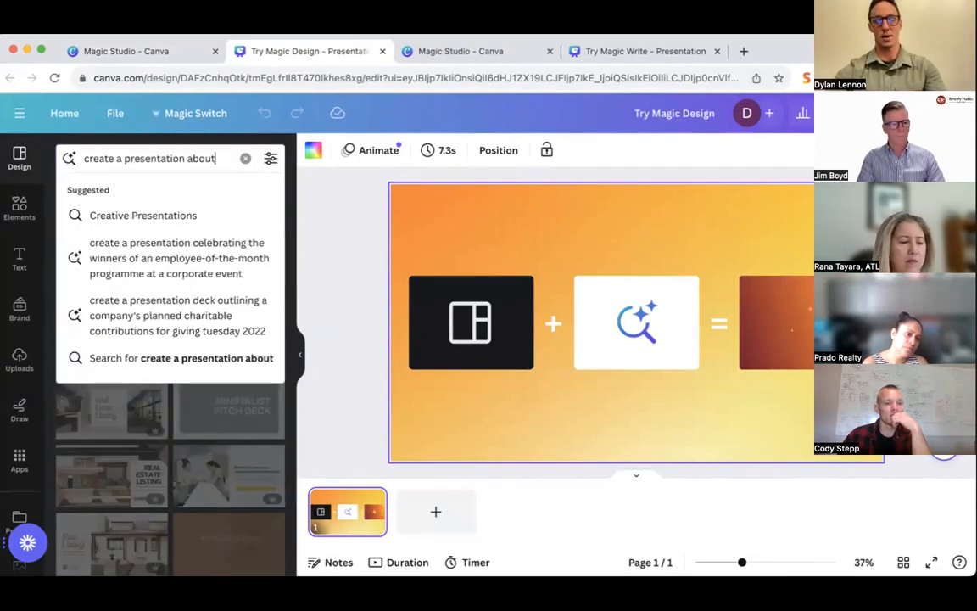
text( the home buying pr)
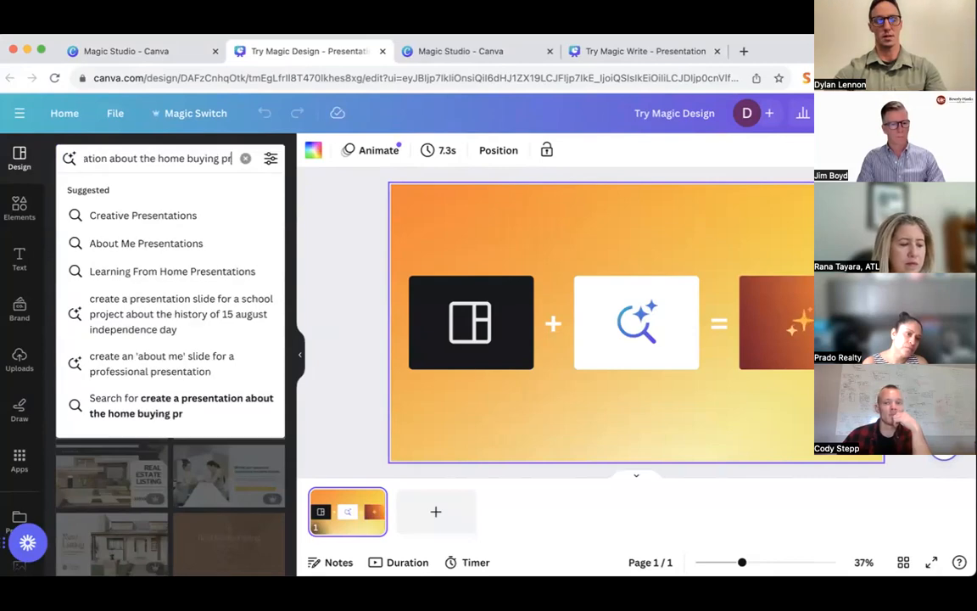
text(ocess for first time home)
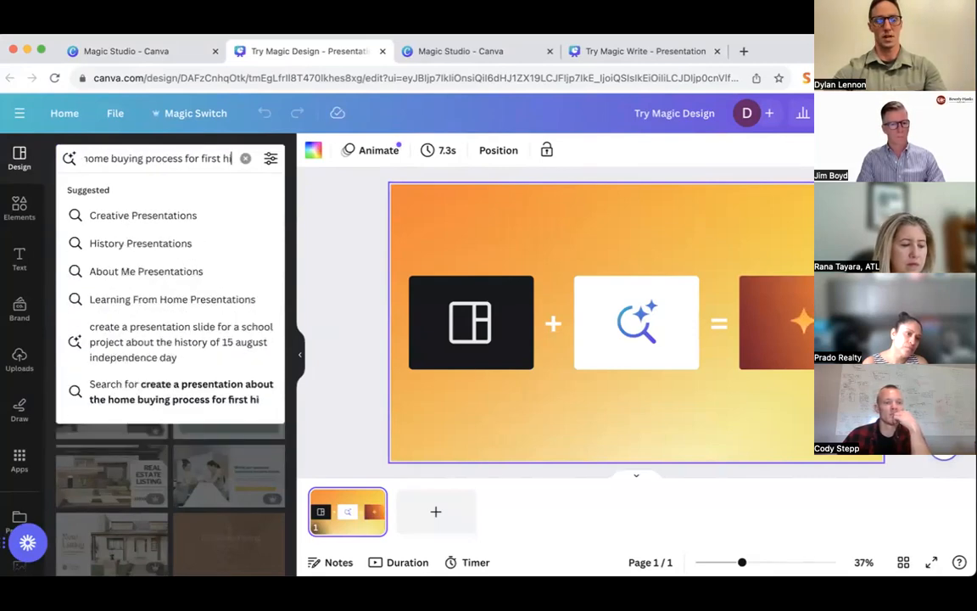
text( buyers)
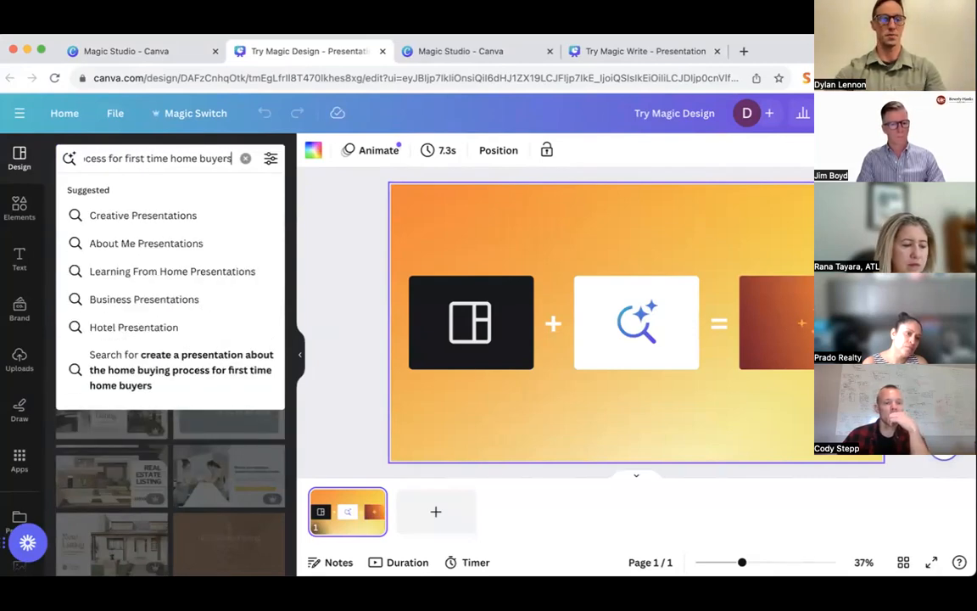
key(Return)
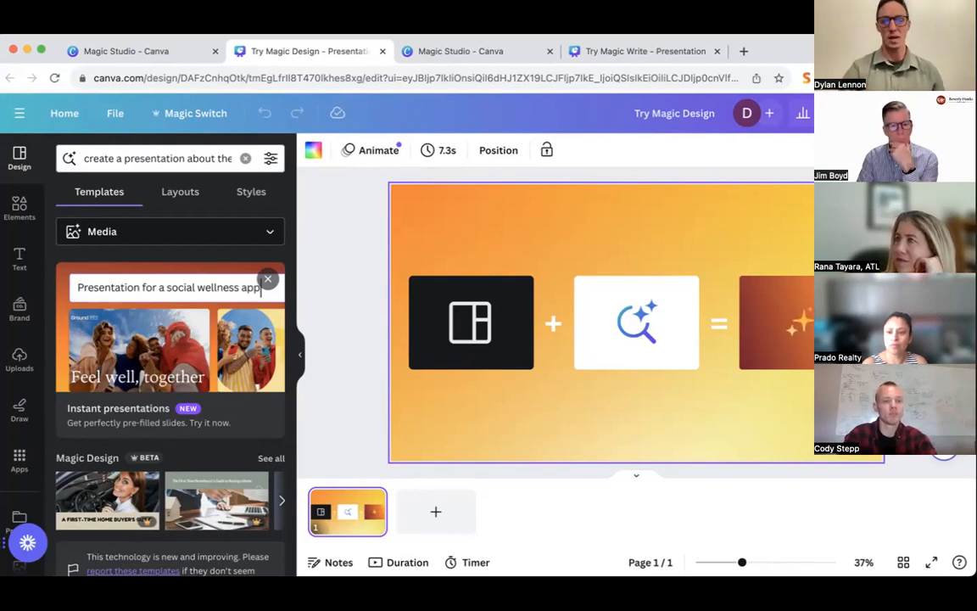
Show all Magic Design results and apply all 7 pages of the blue First-Time Homebuyer's Guide template with the framed door photo.
scroll(182, 388, down, 1)
scroll(182, 387, down, 1)
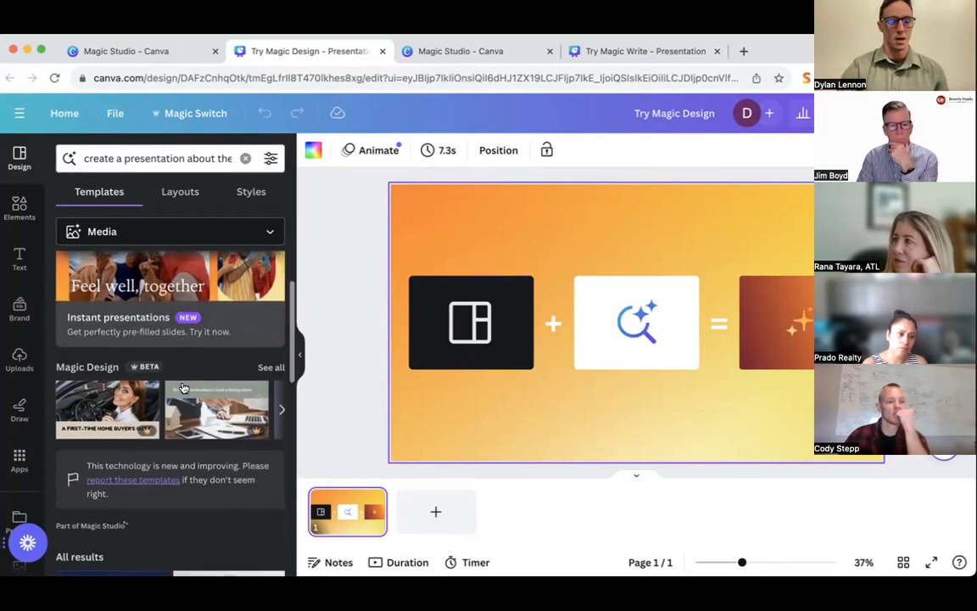
click(270, 368)
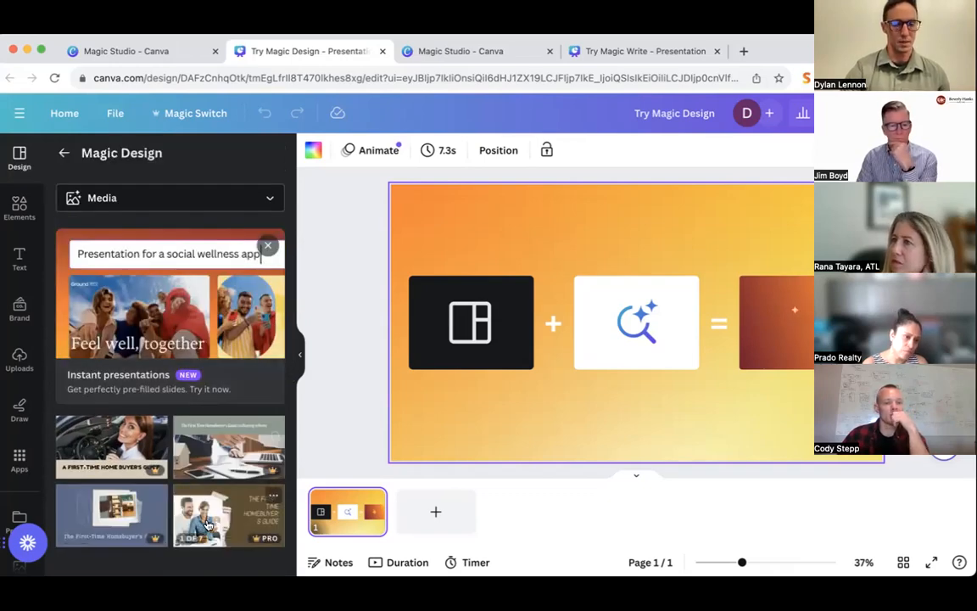
click(125, 509)
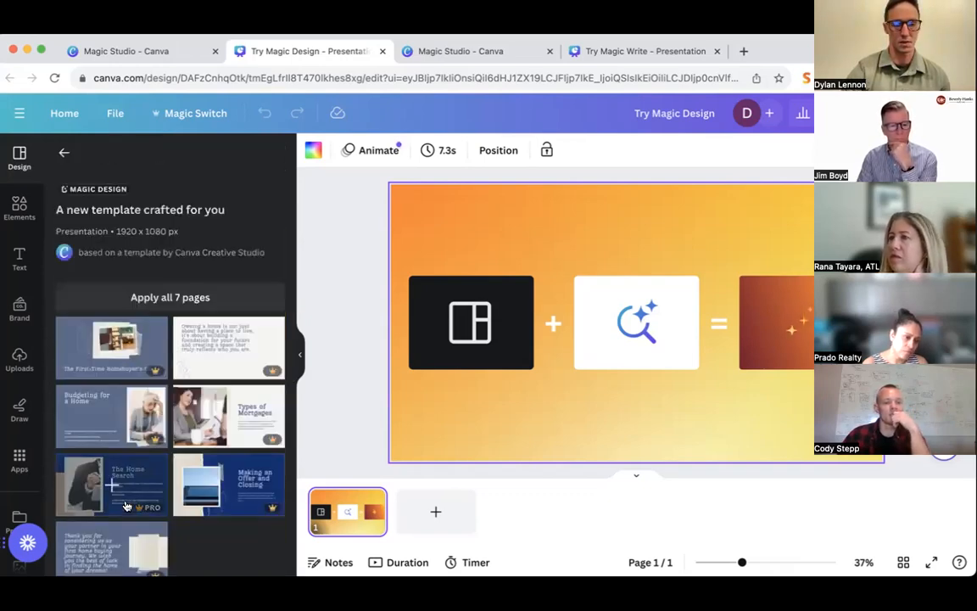
click(151, 299)
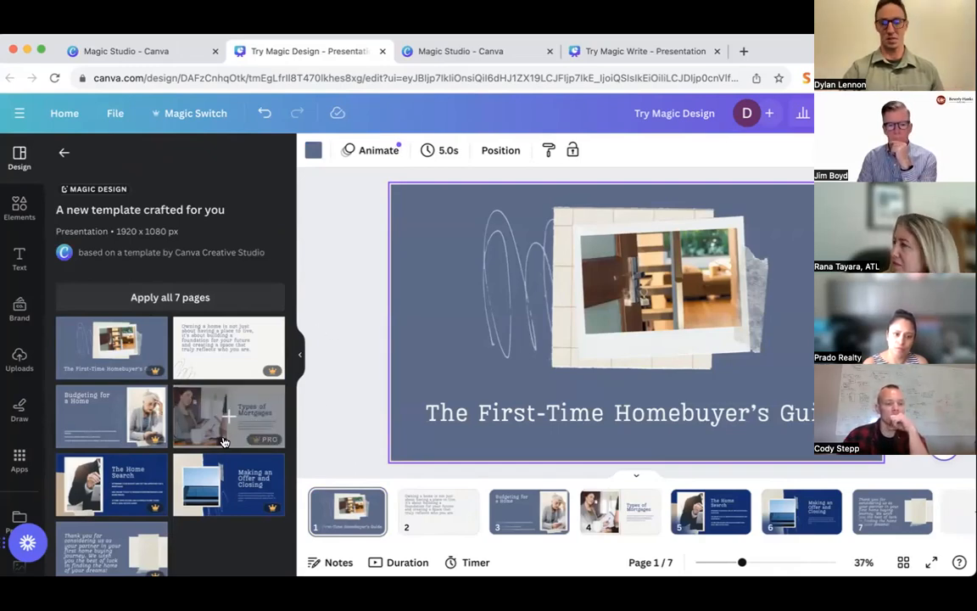
Review the presentation's pages from the title page through page 7 and return to page 1.
click(354, 515)
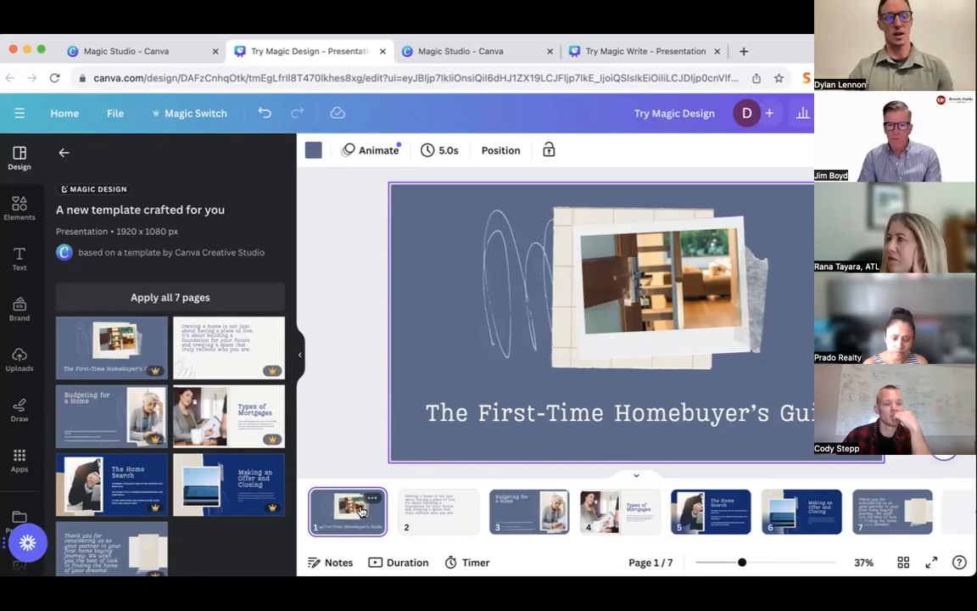
key(Right)
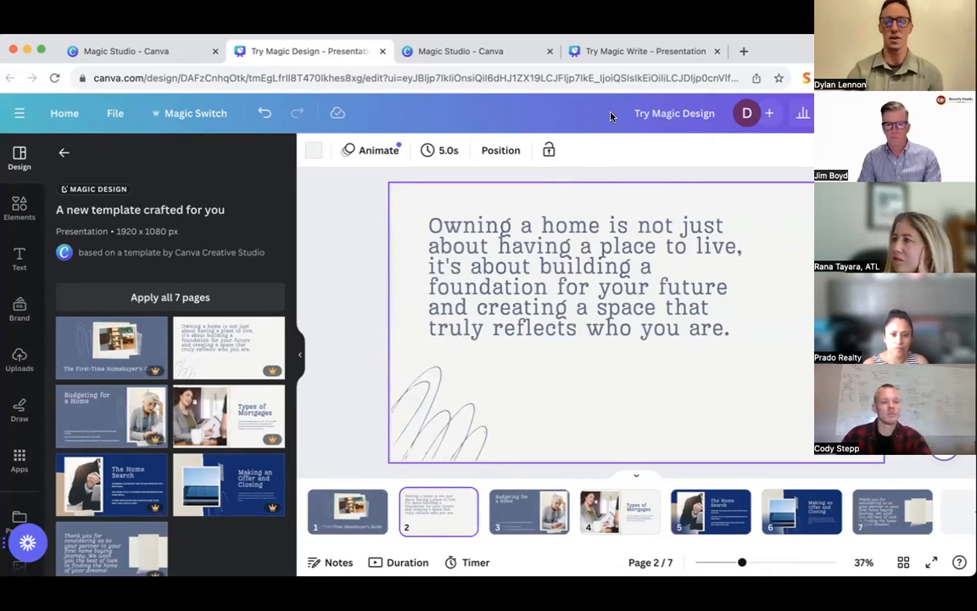
click(510, 503)
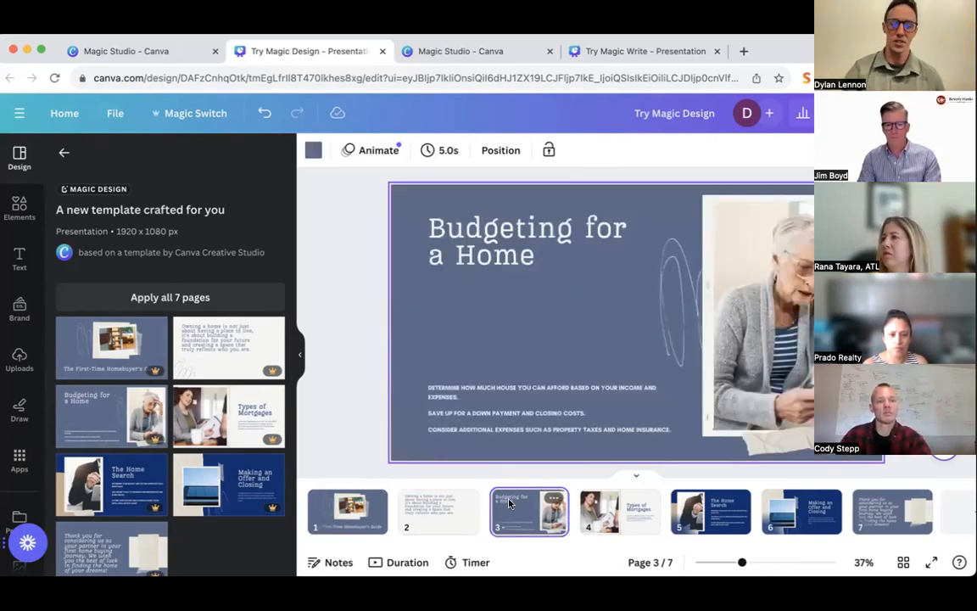
key(Right)
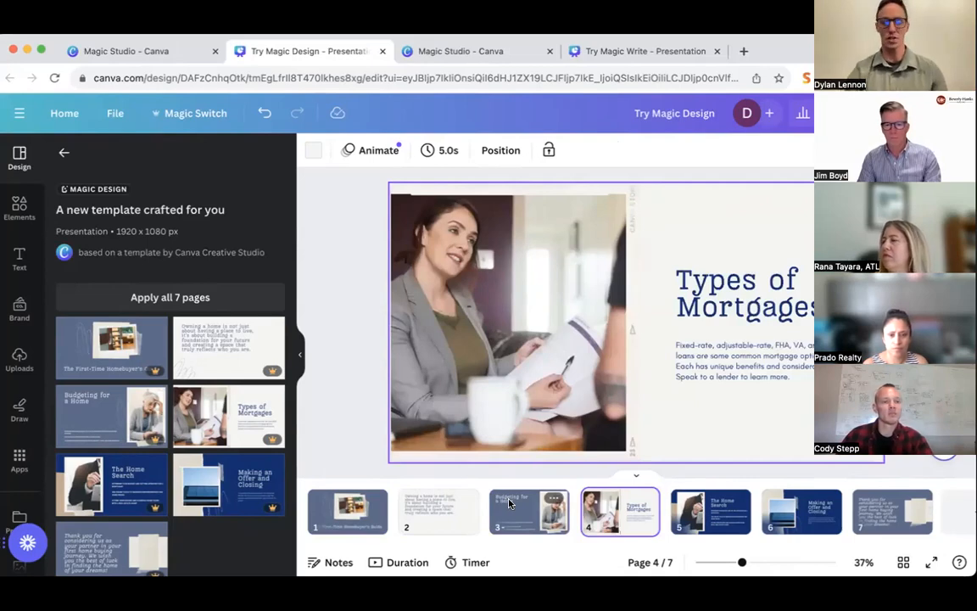
key(Right)
key(Right)
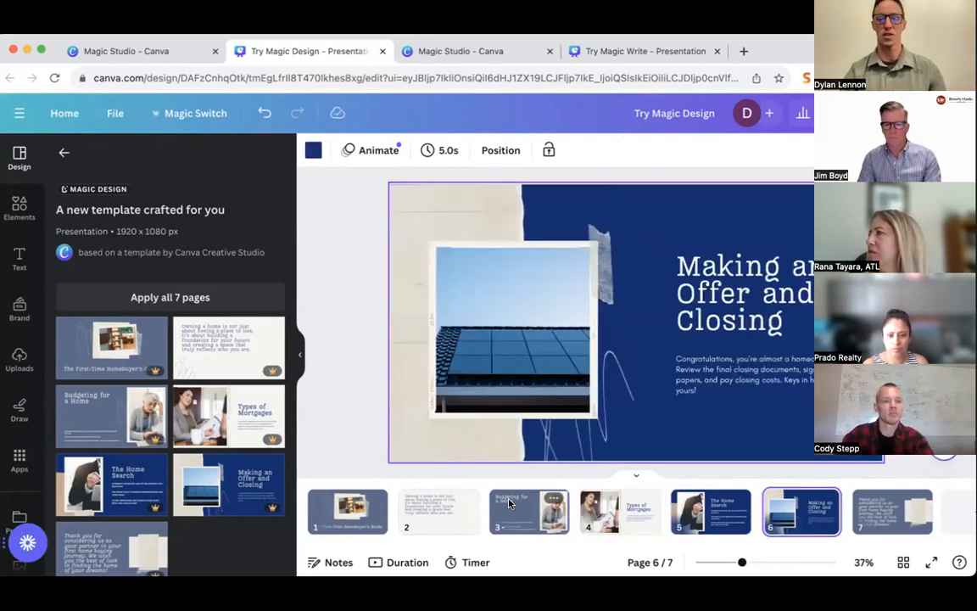
key(Right)
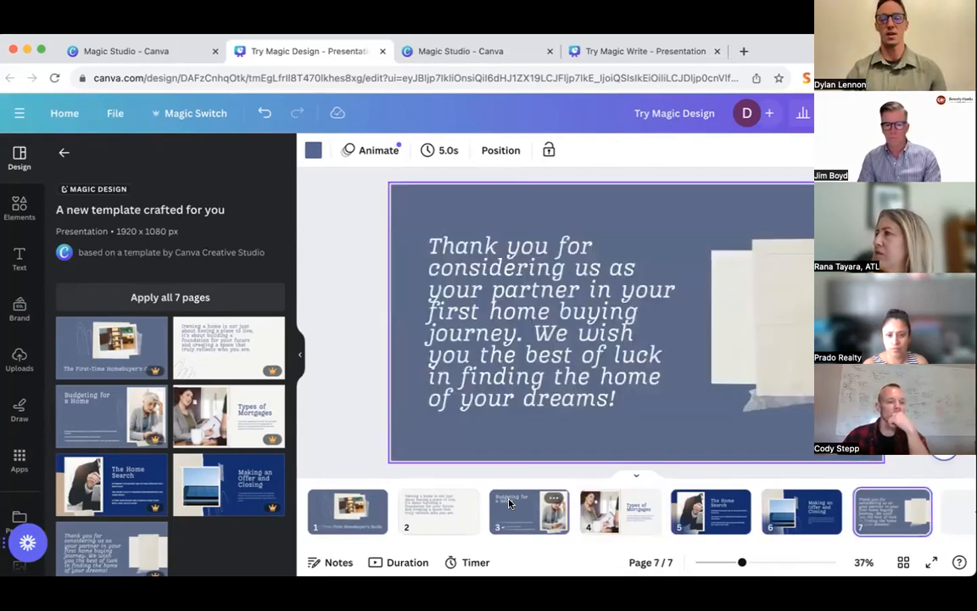
key(Left)
key(Left)
key(Left)
key(Left)
key(Left)
key(Left)
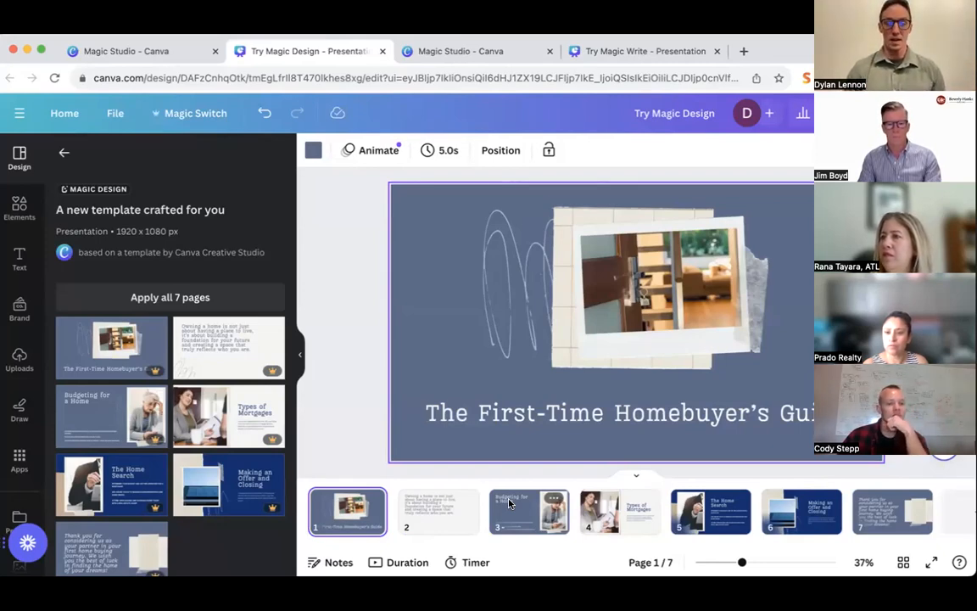
click(349, 339)
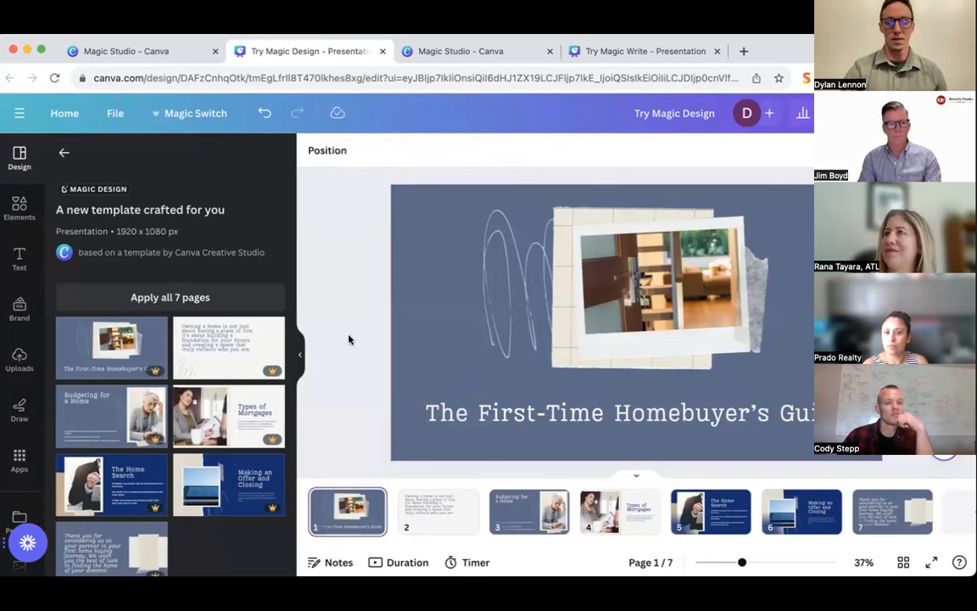
Go to page 2 and select the text box with the quote about owning a home.
click(447, 521)
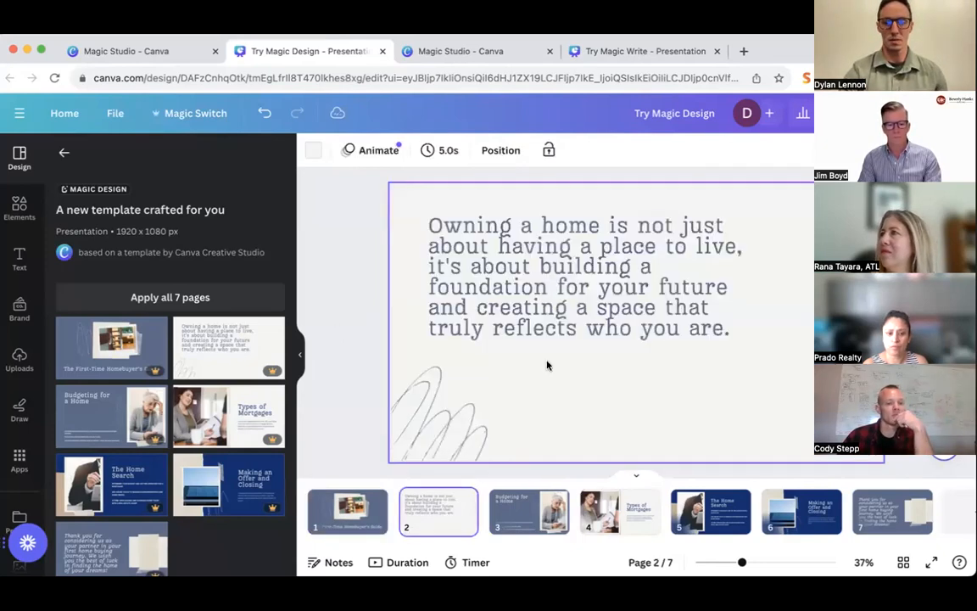
click(514, 283)
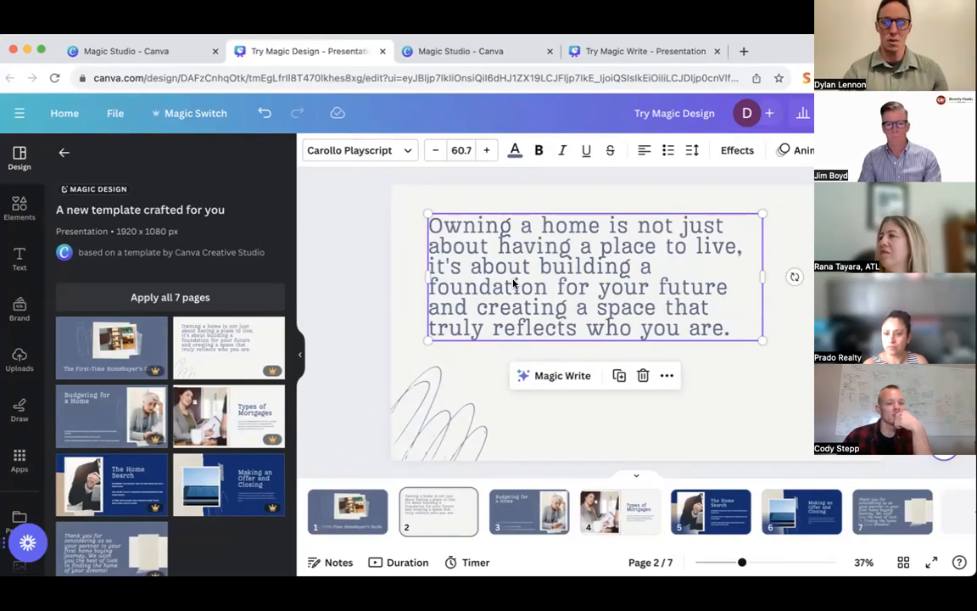
double_click(492, 284)
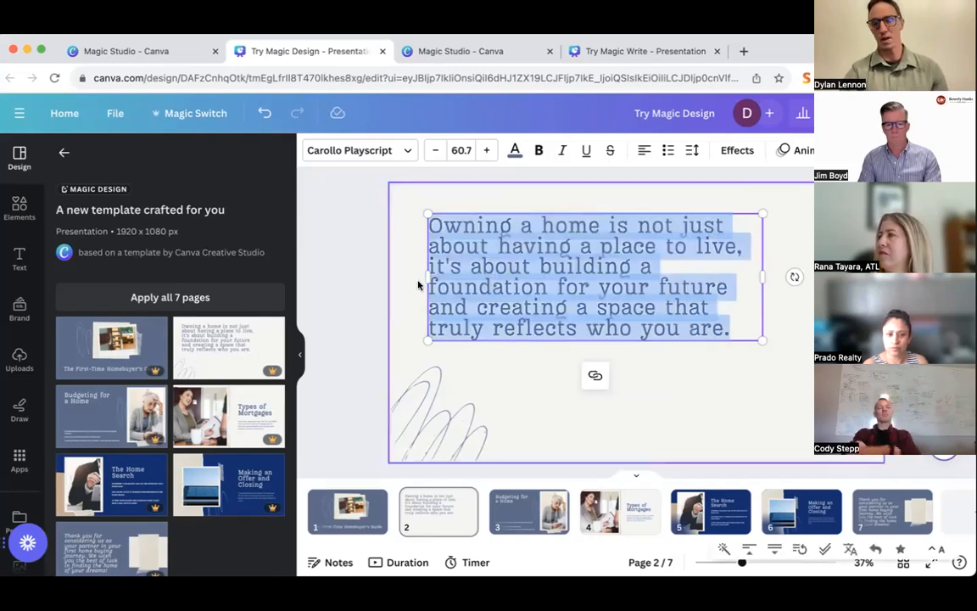
click(386, 284)
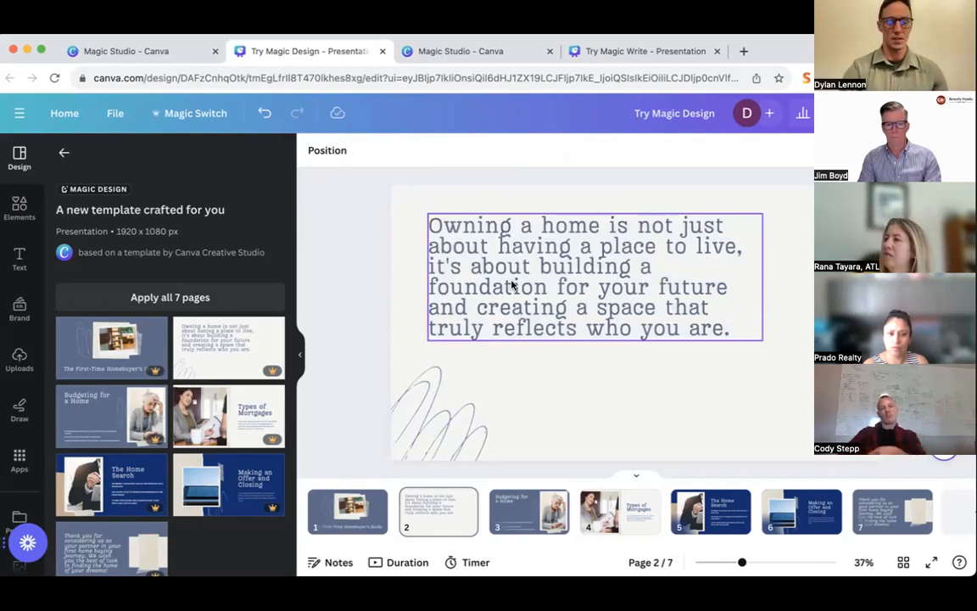
click(512, 285)
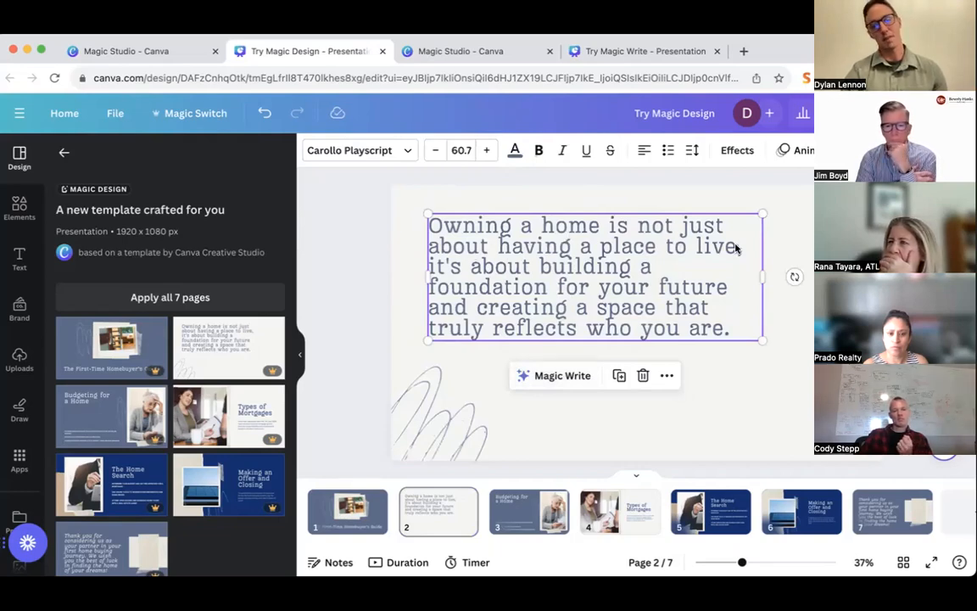
Rewrite page 2's quote about owning a home with Magic Write's More fun option.
click(563, 377)
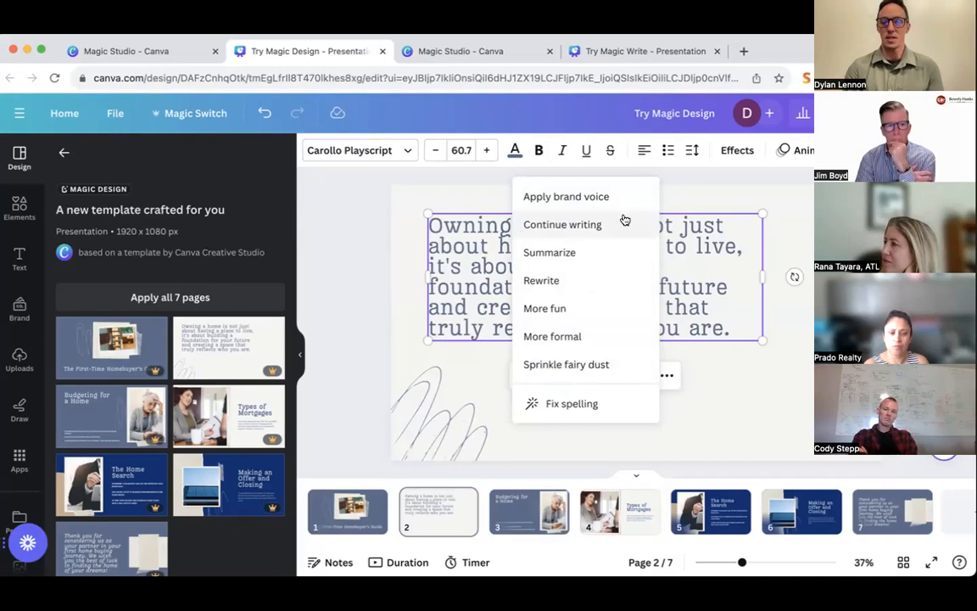
click(710, 244)
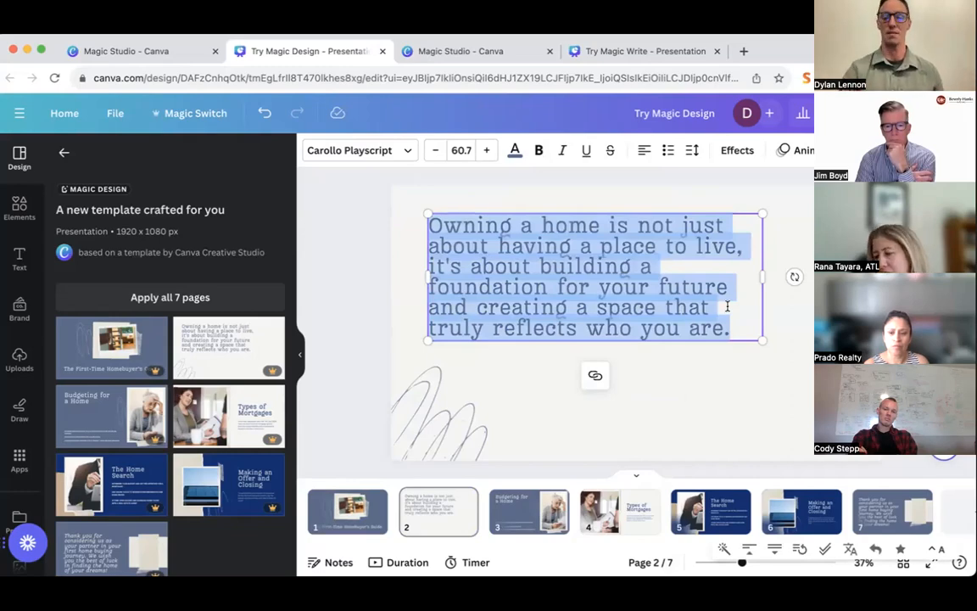
click(699, 361)
click(634, 290)
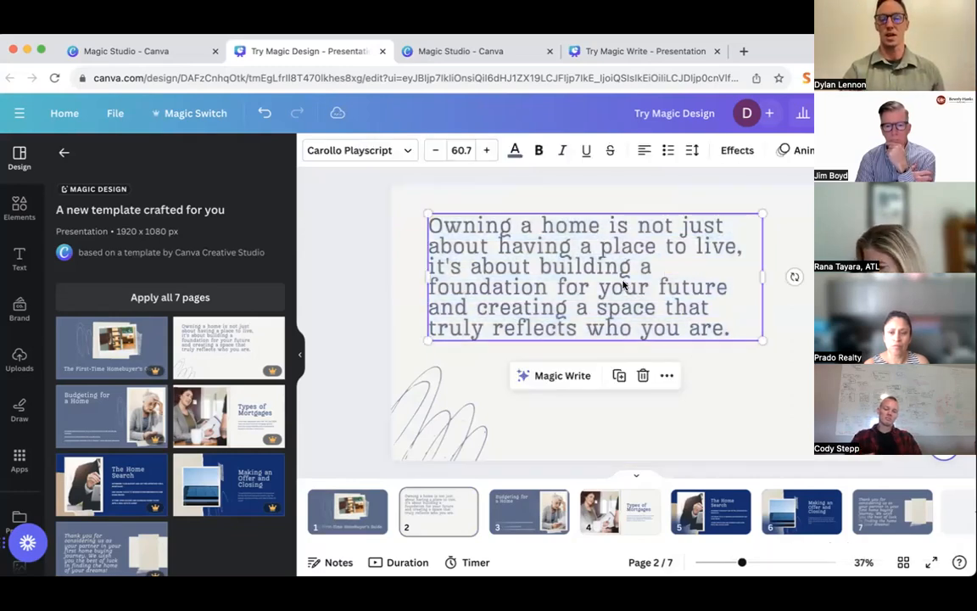
click(550, 376)
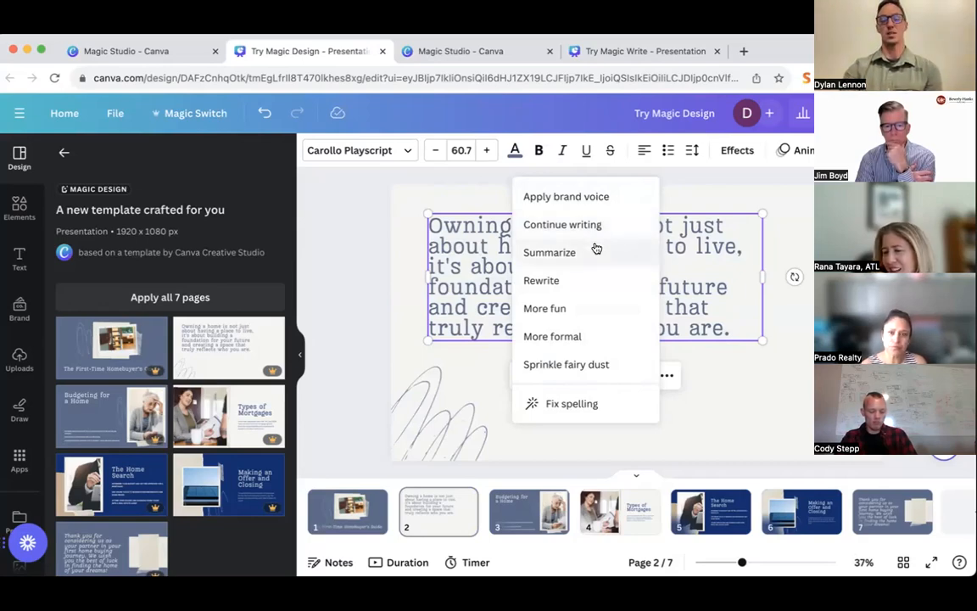
click(588, 311)
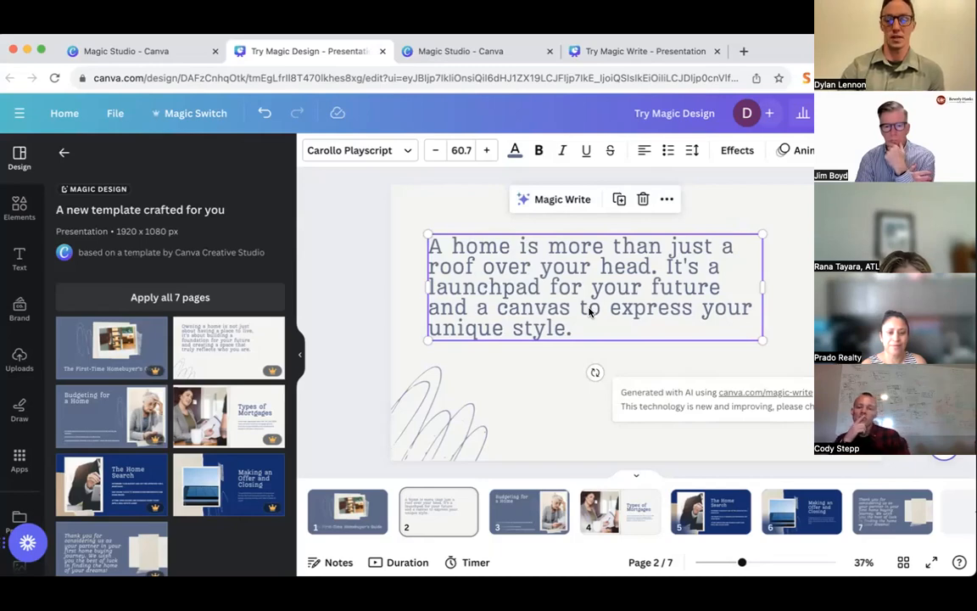
Extend page 2's quote with Magic Write's Continue writing option and scale the text box down to font size 52.8.
click(561, 200)
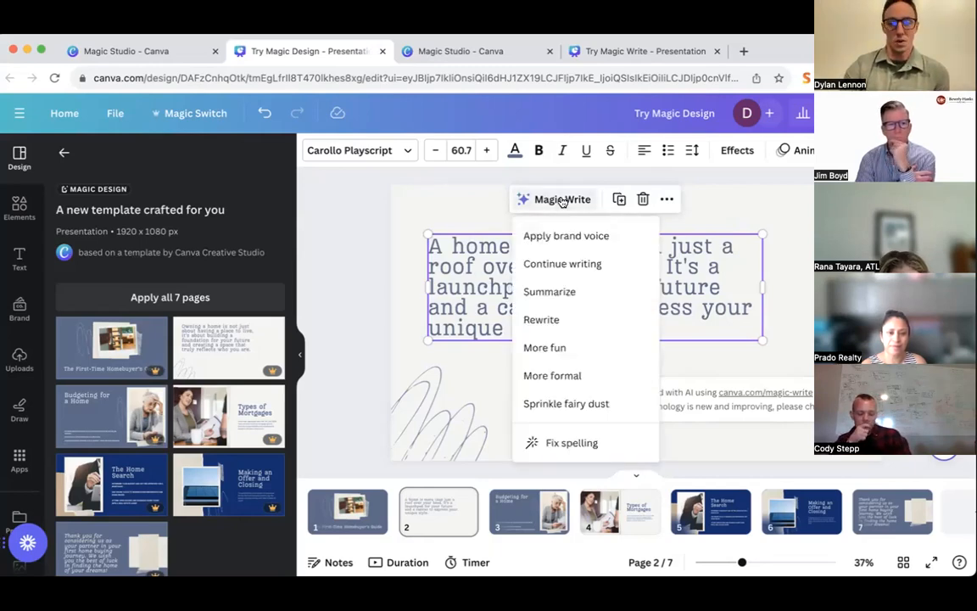
click(561, 266)
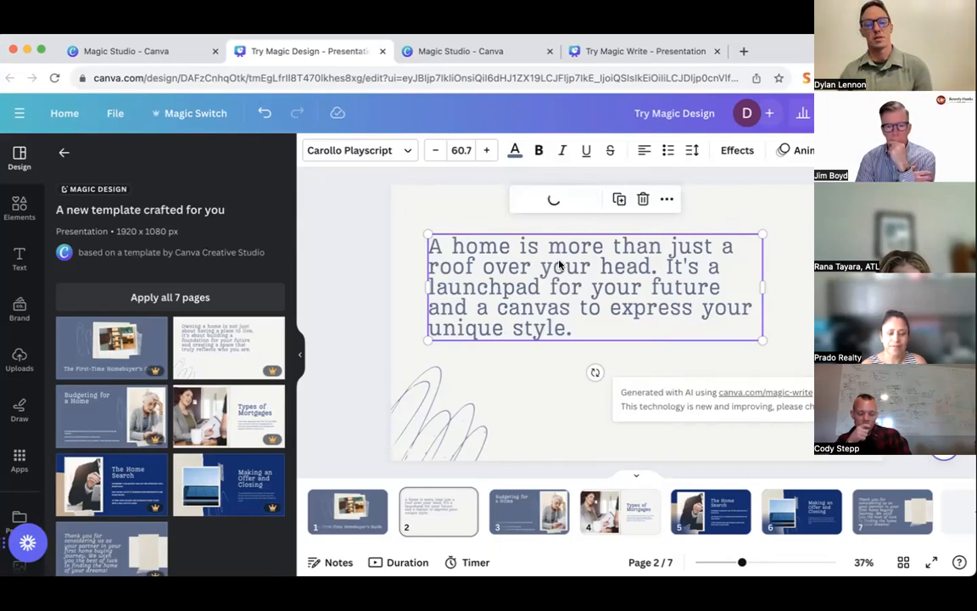
drag(559, 266, 549, 369)
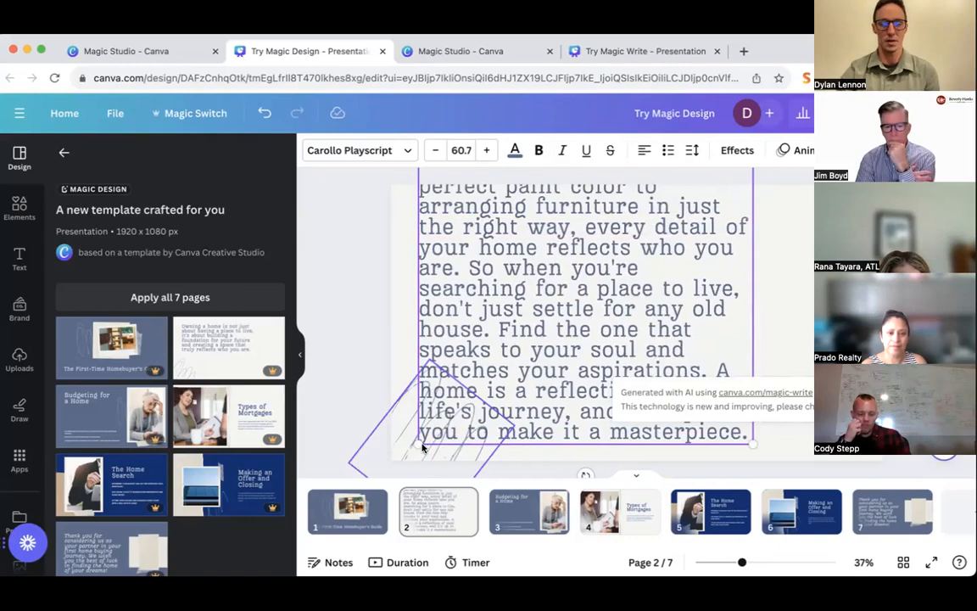
drag(419, 443, 573, 338)
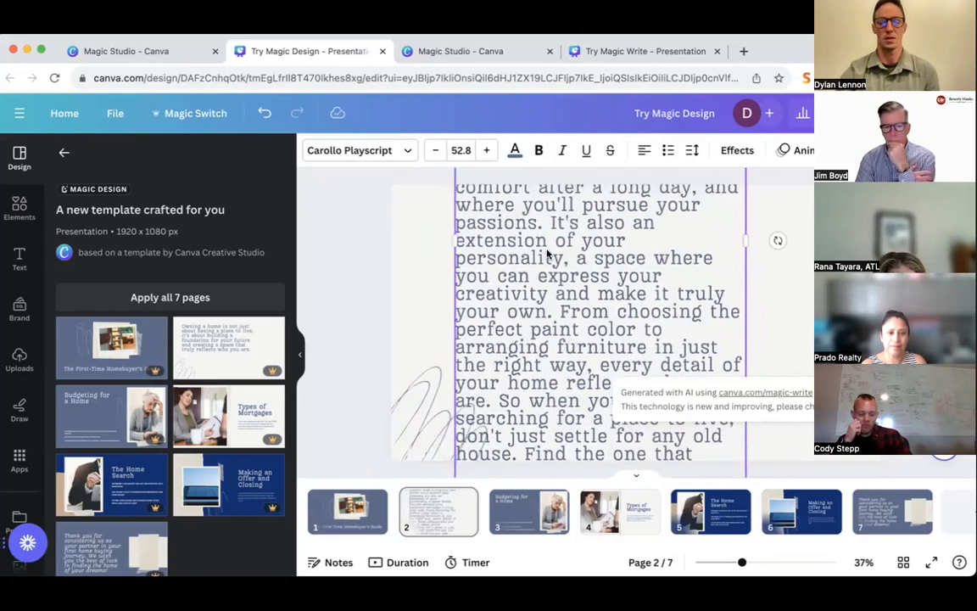
drag(549, 256, 552, 362)
drag(547, 256, 533, 301)
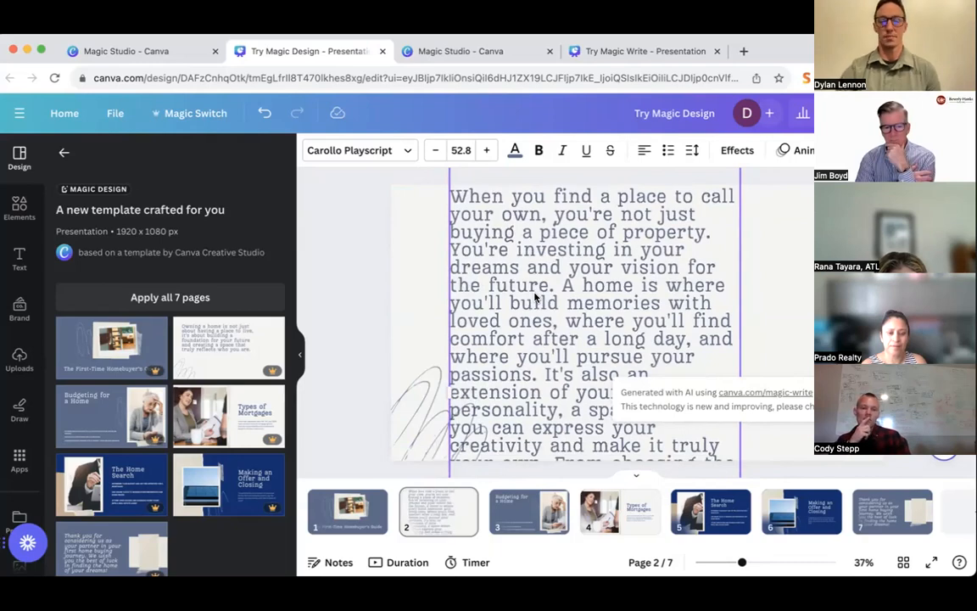
Move the long text box down so its opening paragraph sits on page 2, resize it to font size 52.6, and deselect it.
click(368, 211)
drag(516, 268, 594, 382)
drag(469, 186, 459, 286)
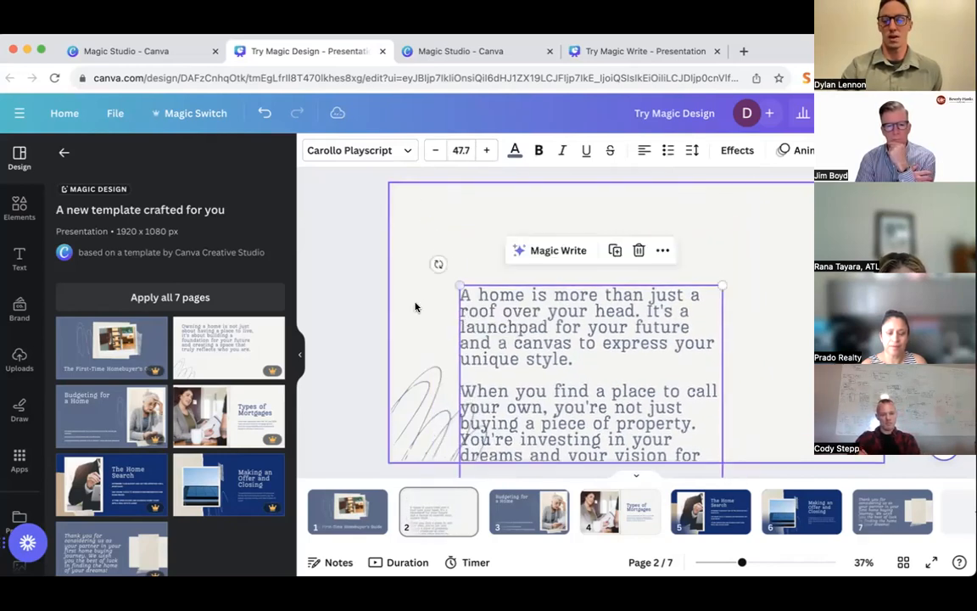
drag(719, 293, 750, 227)
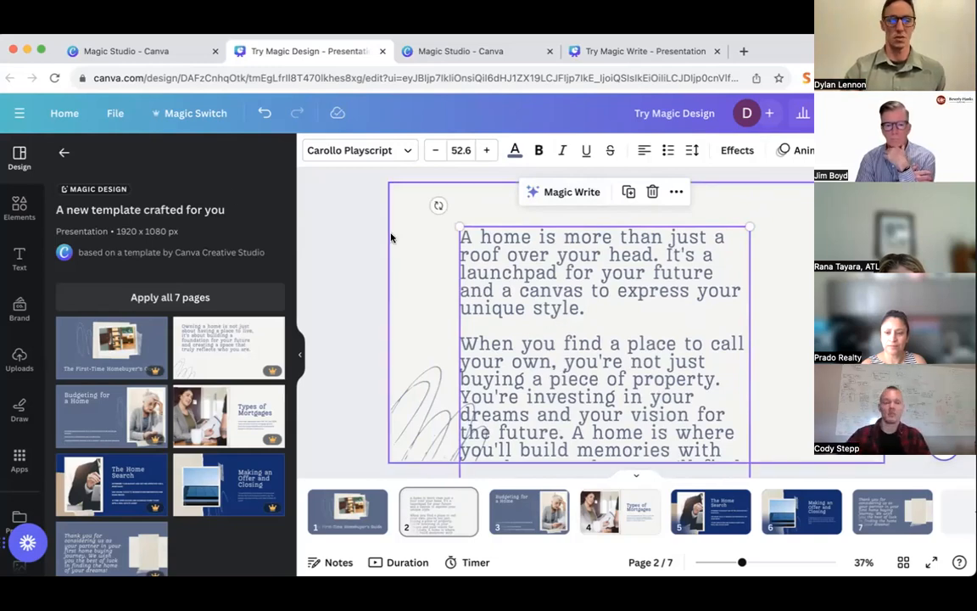
click(355, 235)
click(355, 235)
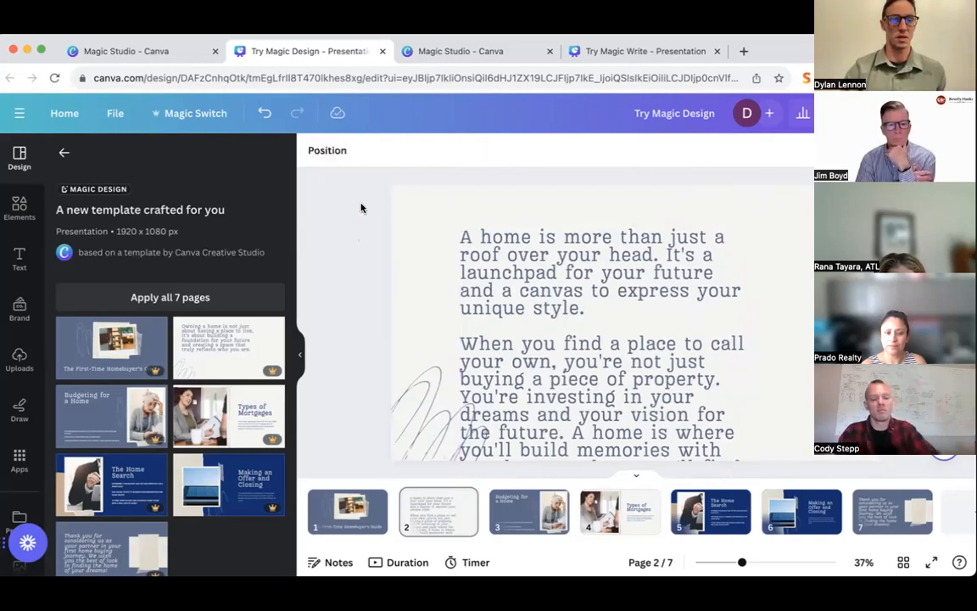
Create a new blank Doc design.
click(119, 115)
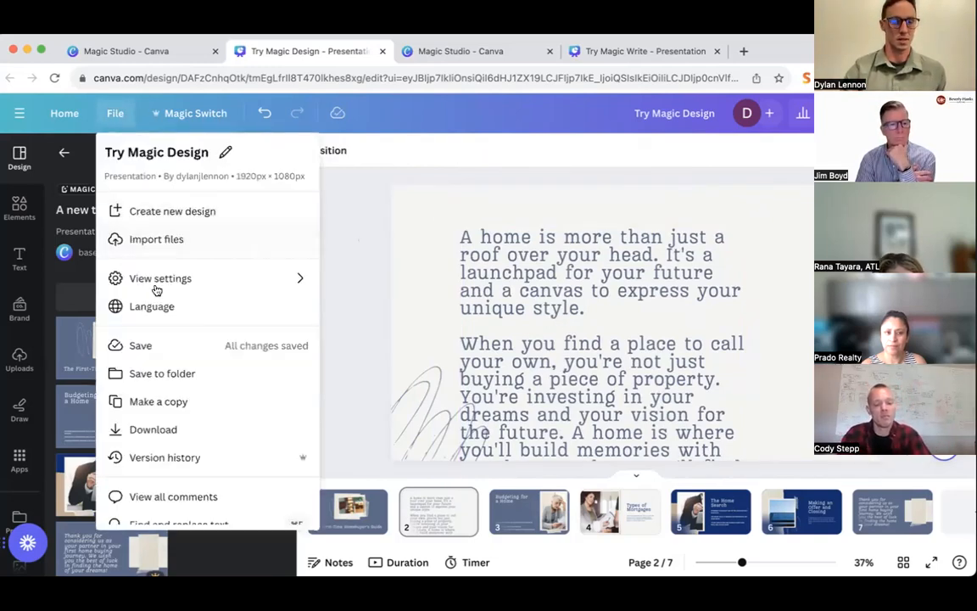
click(172, 212)
click(136, 239)
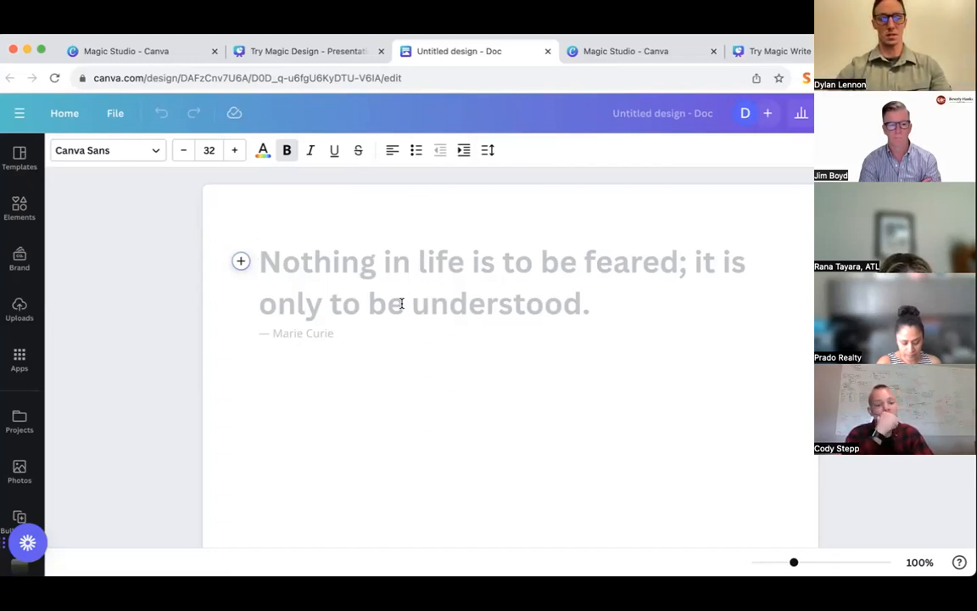
Generate text with Magic Write from the prompt "create a 10 item checklist to help home sellers prepare their home for a buyer's inspection".
click(240, 260)
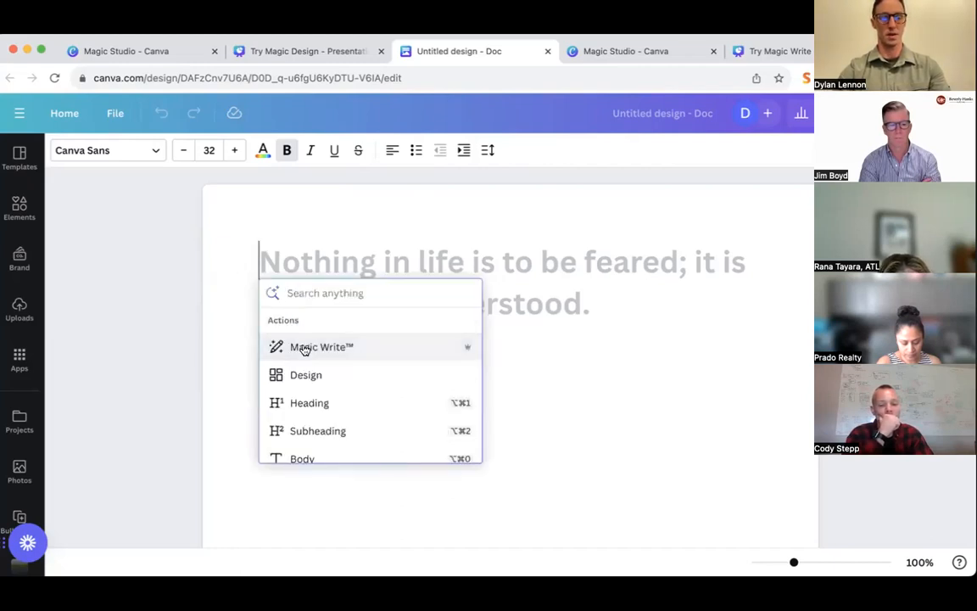
click(303, 347)
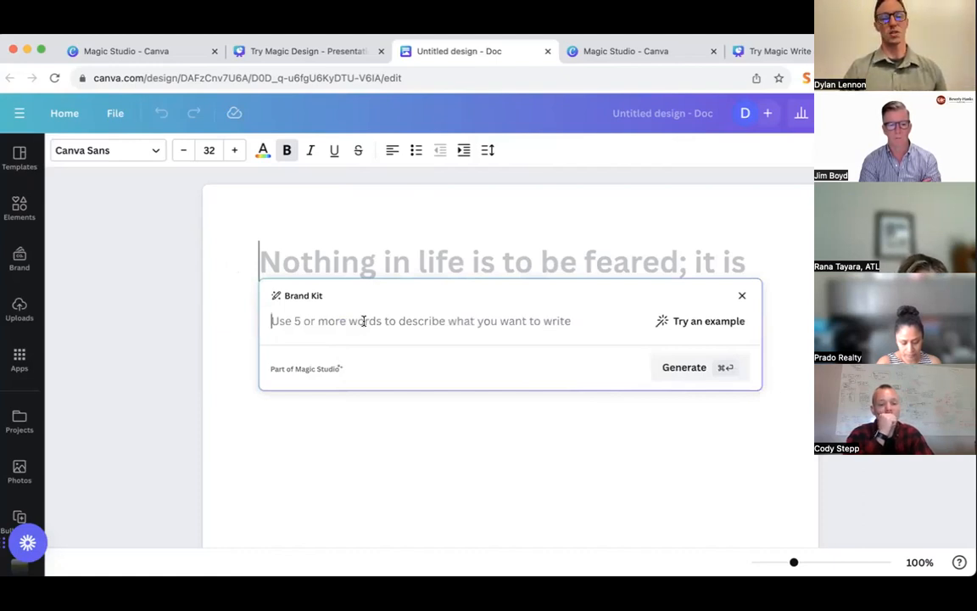
text(creat)
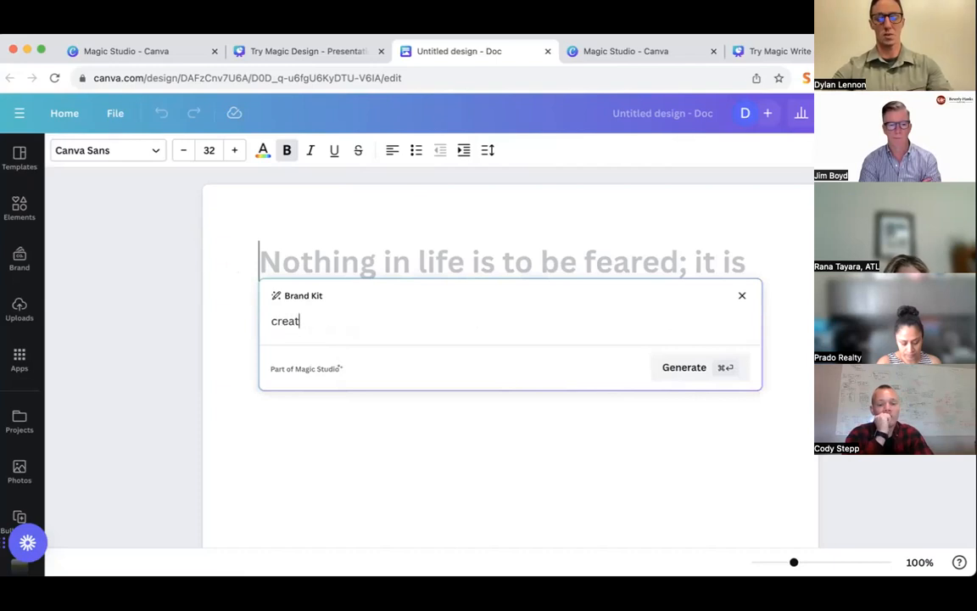
text(e a 10 item chekc)
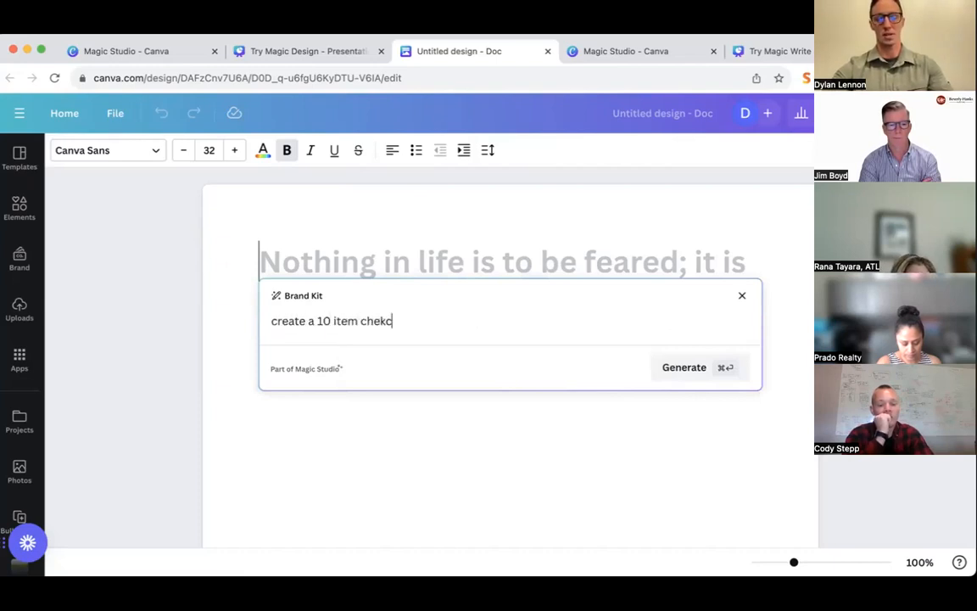
key(BackSpace)
key(BackSpace)
text(cklist )
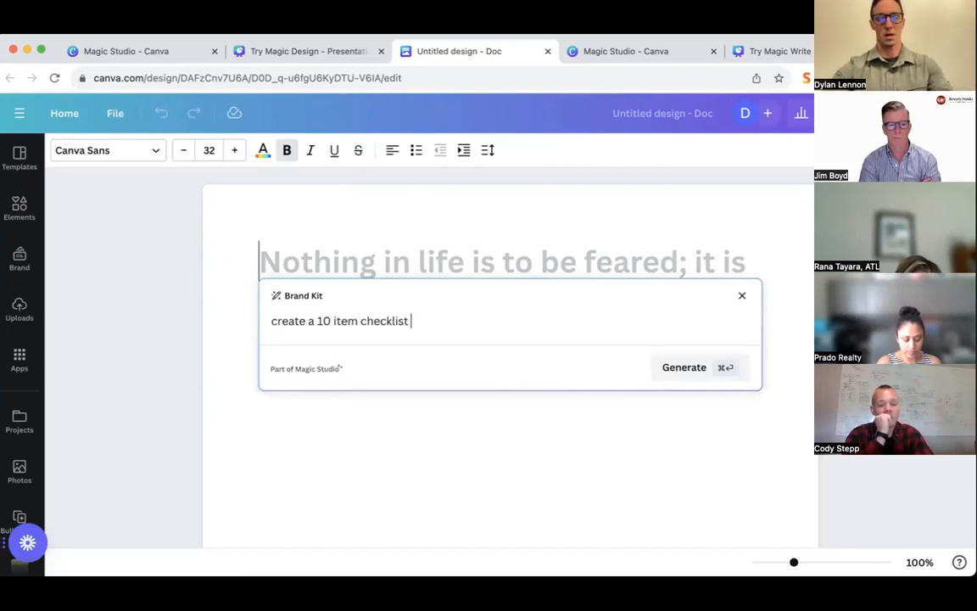
text(to help hom)
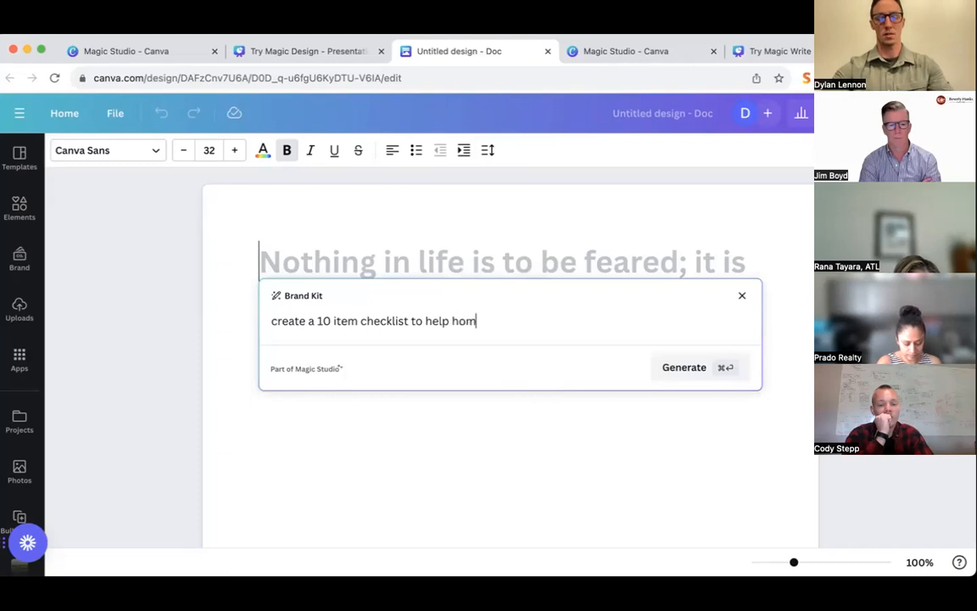
text(e sellers prepare the)
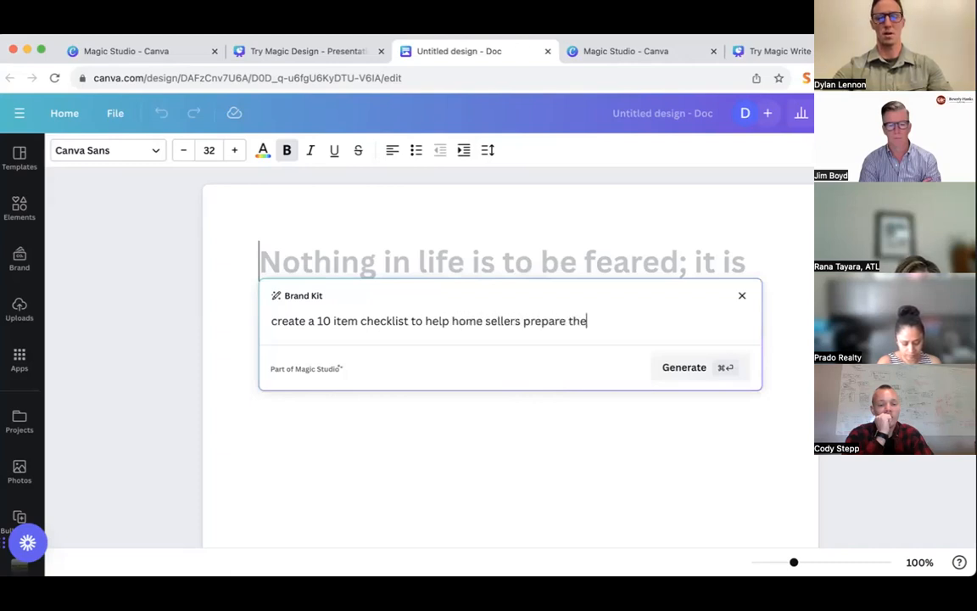
text(ir home for a bu)
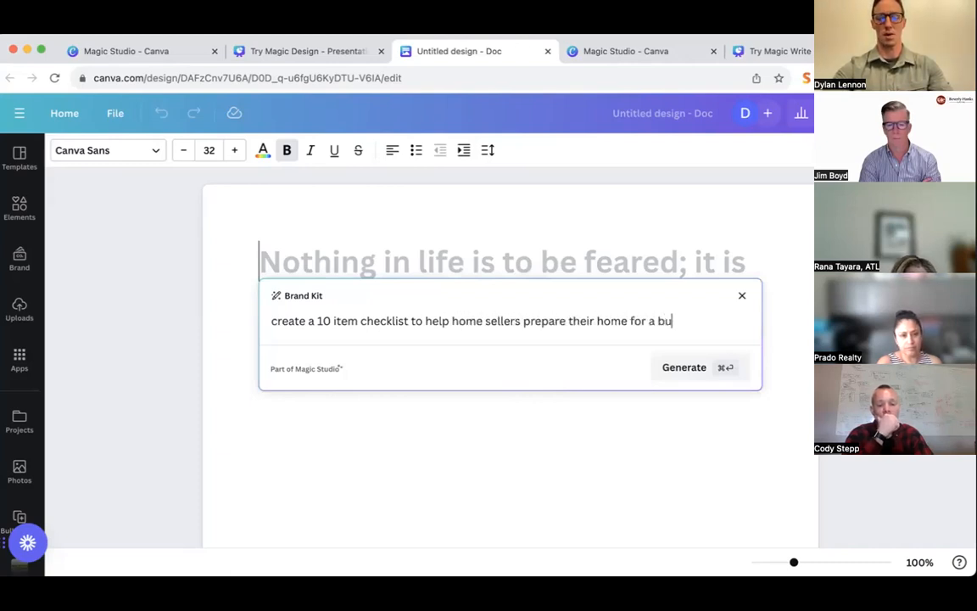
text(yer's inspection)
key(Return)
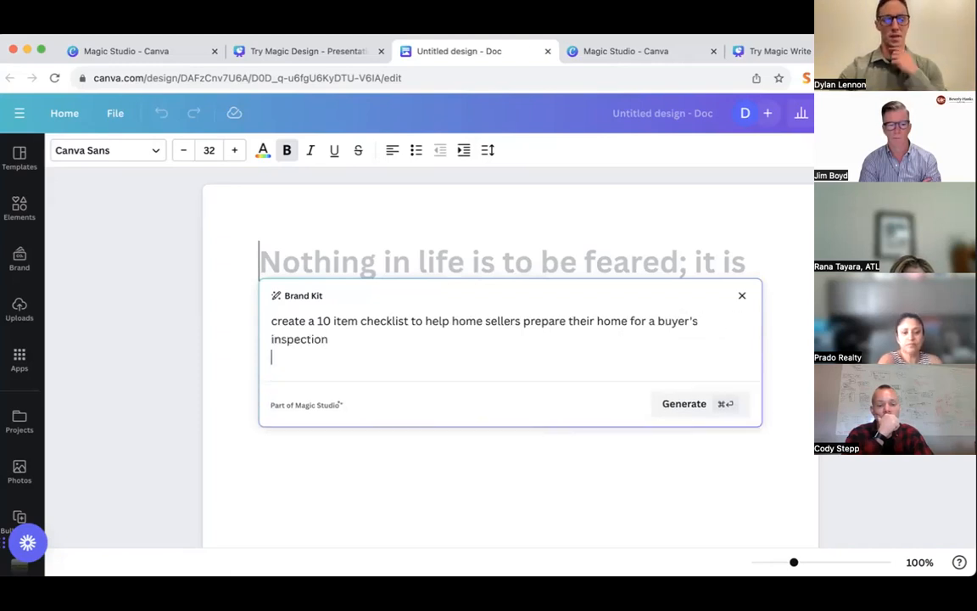
click(667, 404)
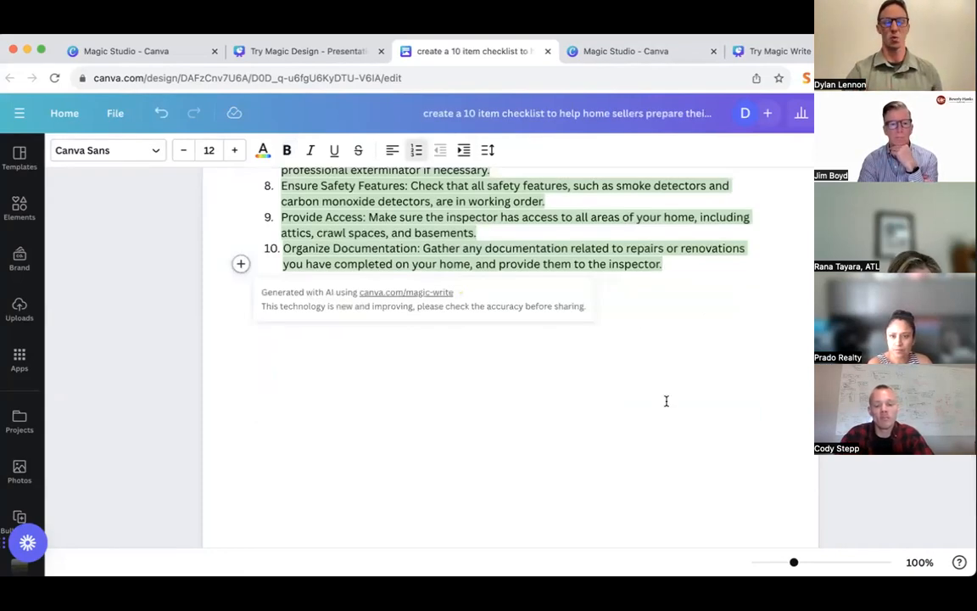
Review the generated inspection checklist from its heading through item 10 and clear the highlight on the text.
scroll(666, 401, up, 3)
scroll(666, 401, up, 3)
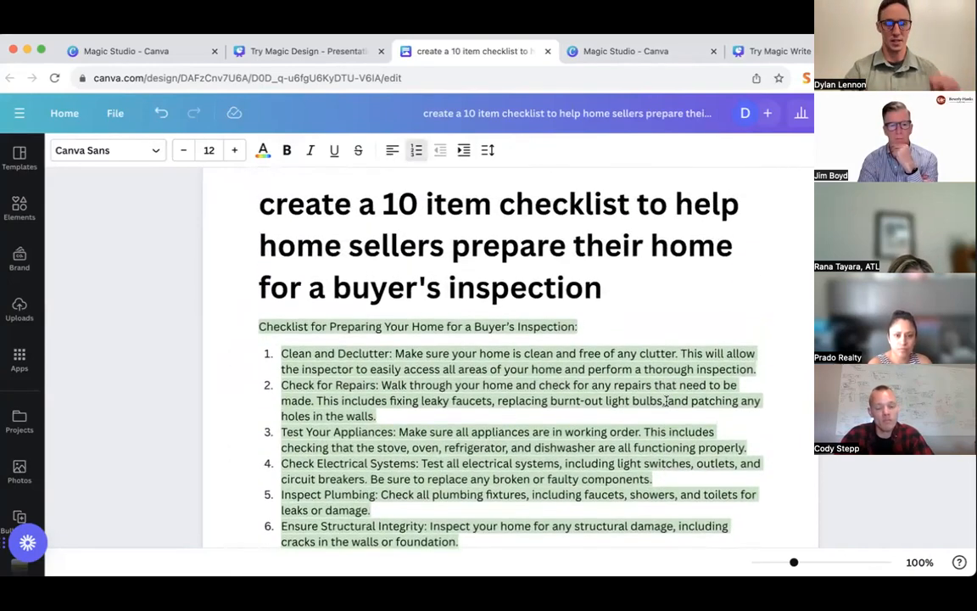
scroll(582, 339, up, 1)
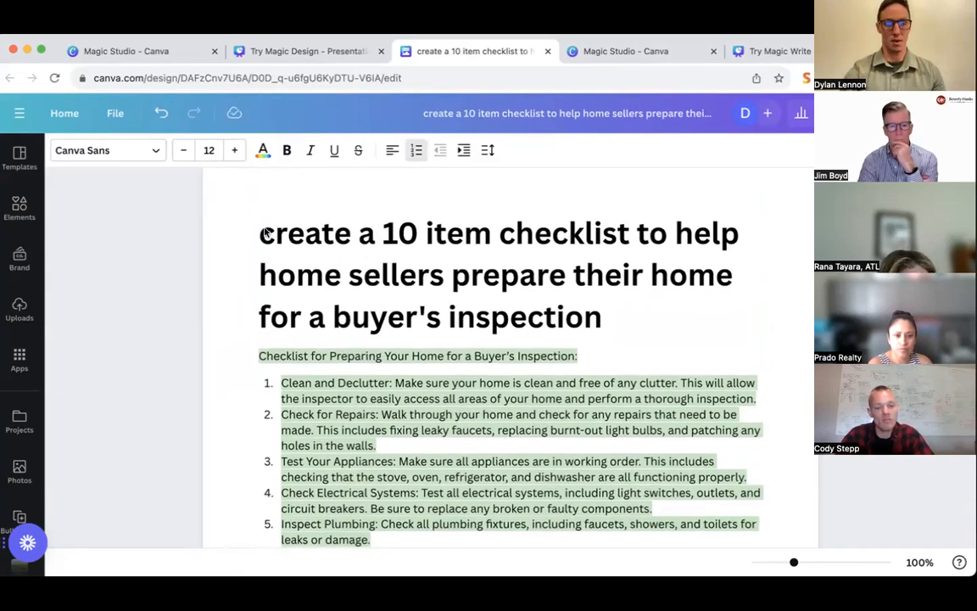
scroll(337, 245, down, 1)
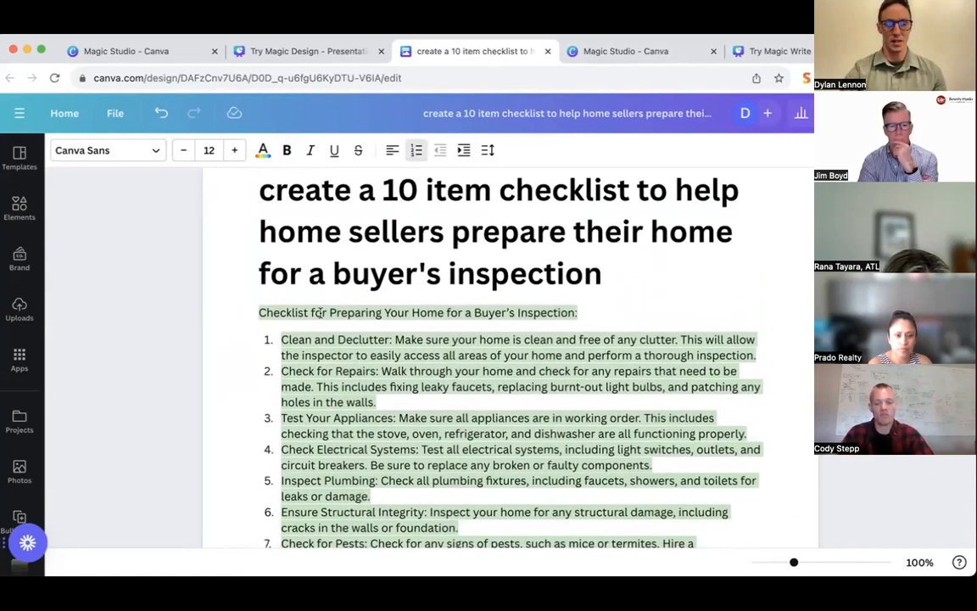
scroll(525, 310, down, 3)
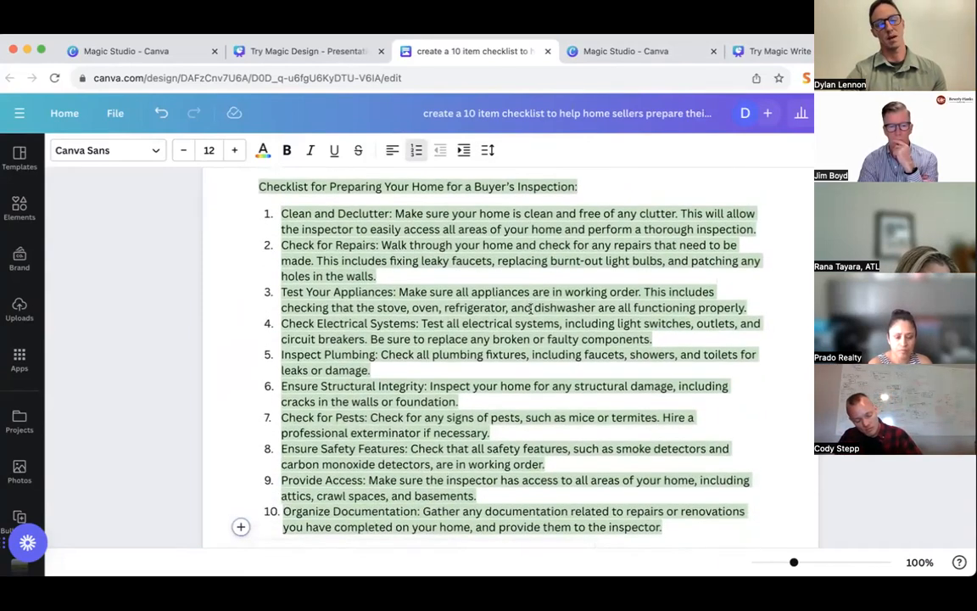
click(306, 188)
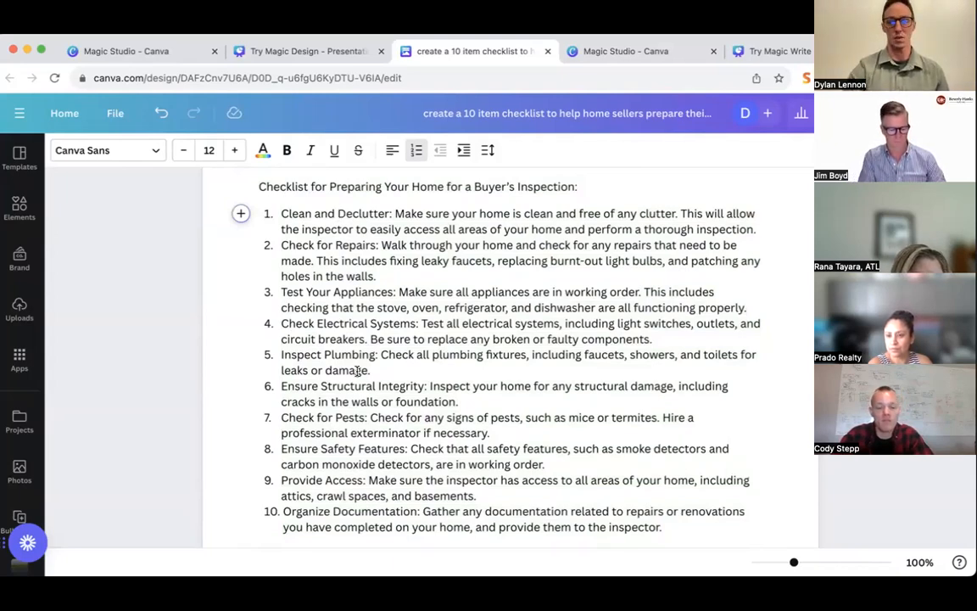
Delete the large heading that repeats the prompt, including its empty line above the checklist.
scroll(410, 386, up, 5)
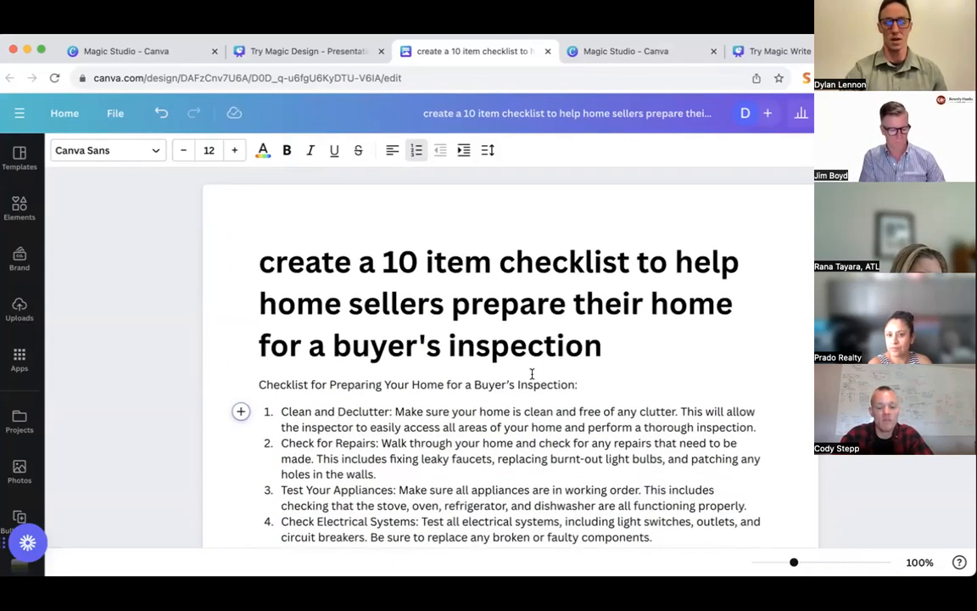
drag(601, 344, 238, 260)
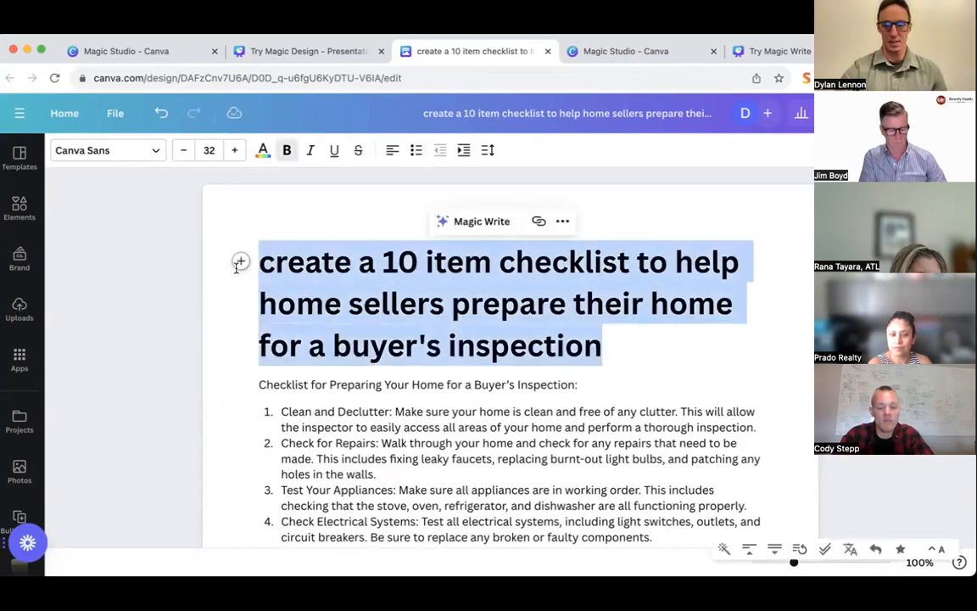
key(BackSpace)
key(Down)
key(BackSpace)
scroll(323, 283, down, 1)
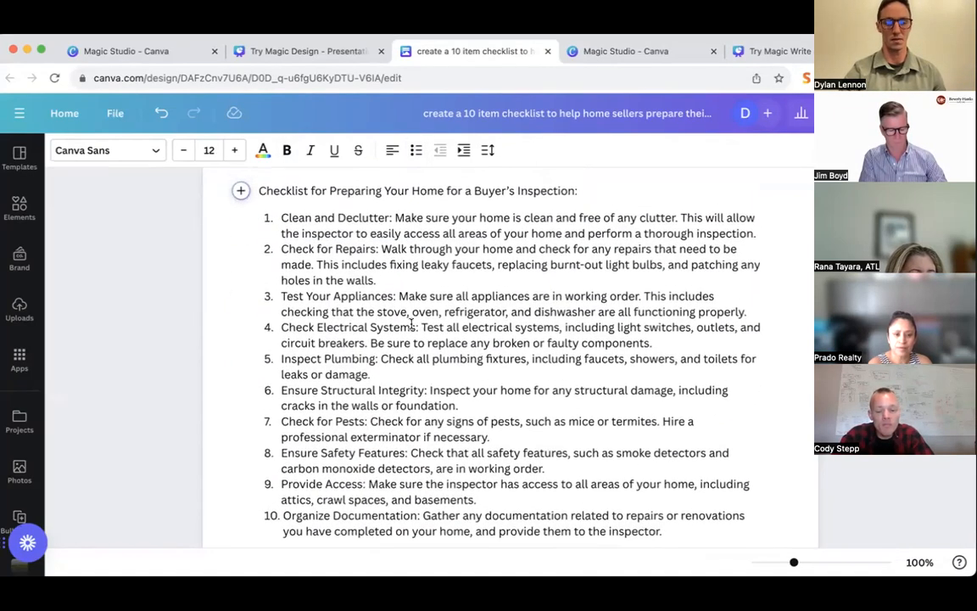
Enlarge the font of the line "Checklist for Preparing Your Home for a Buyer's Inspection:" by several increments.
double_click(302, 192)
click(303, 191)
triple_click(303, 191)
click(235, 150)
click(235, 150)
click(235, 150)
click(235, 150)
click(235, 151)
Rewrite the ten checklist items with Magic Write's More fun option and compare the generated version with the original list.
click(685, 506)
drag(685, 506, 281, 197)
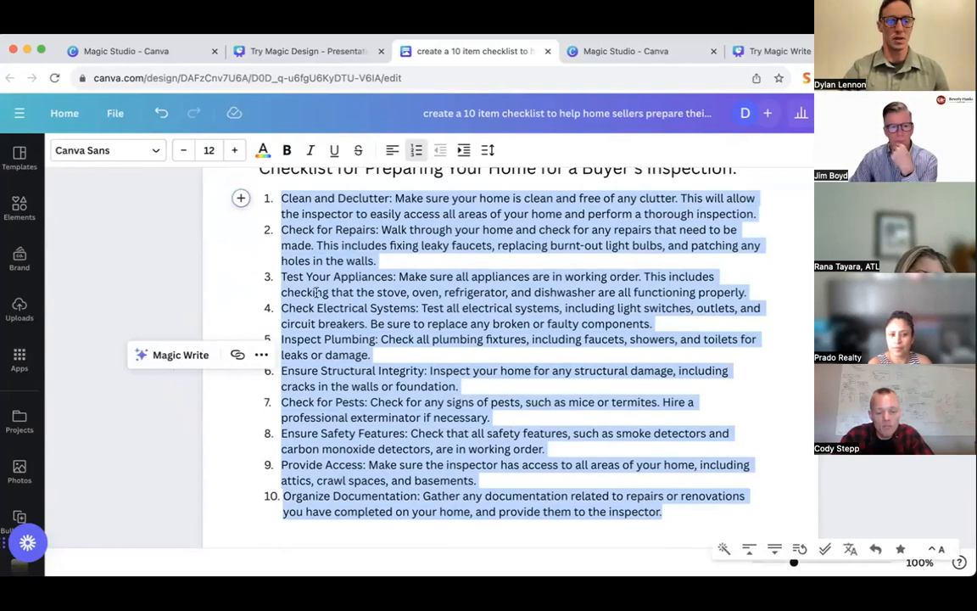
click(192, 354)
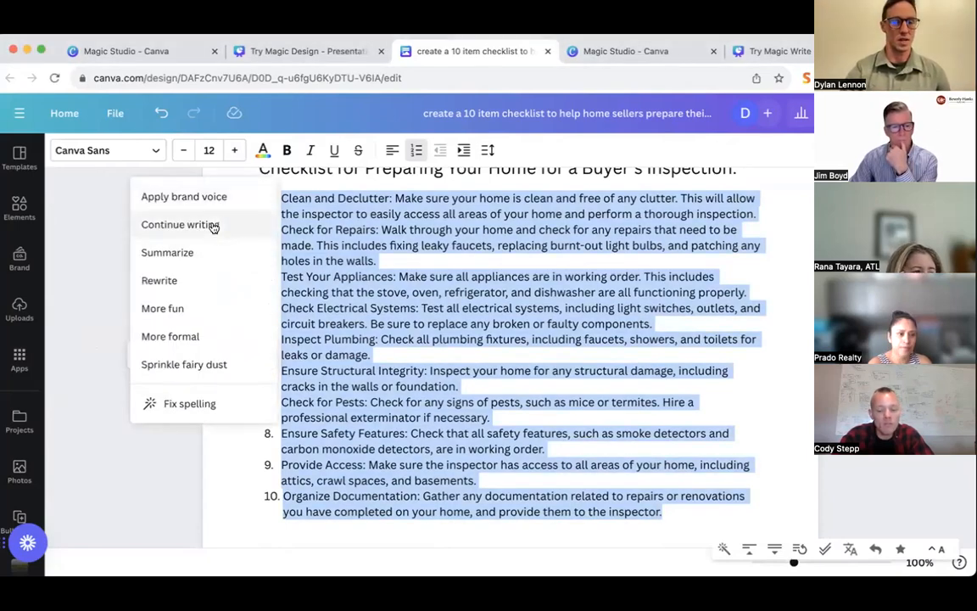
click(192, 311)
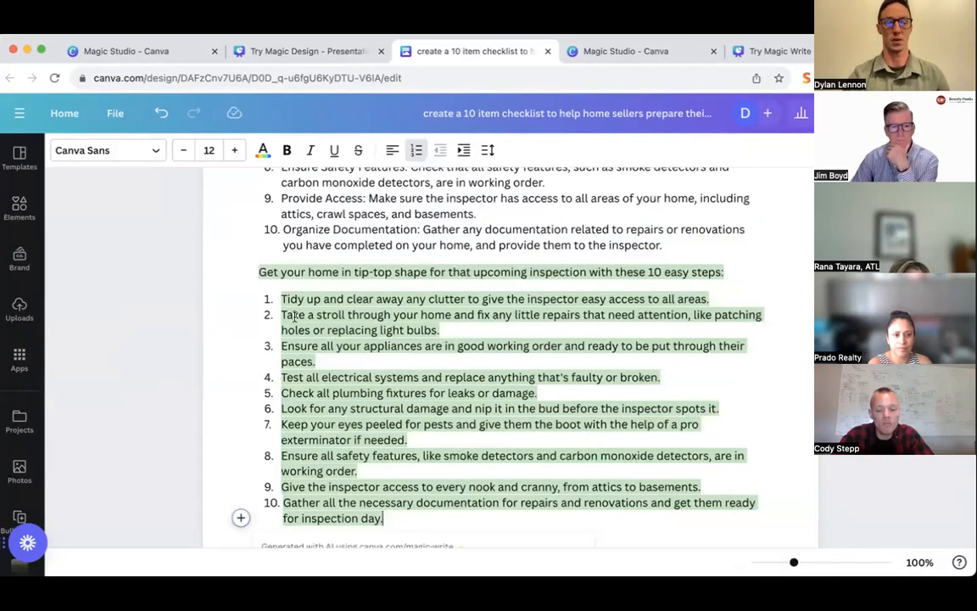
scroll(323, 322, up, 5)
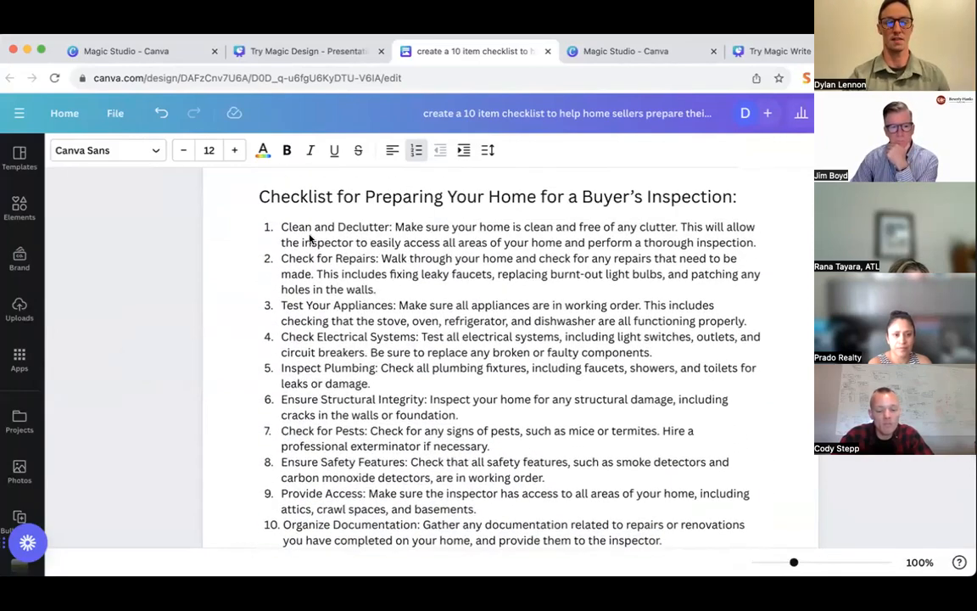
scroll(310, 339, down, 5)
scroll(301, 365, down, 2)
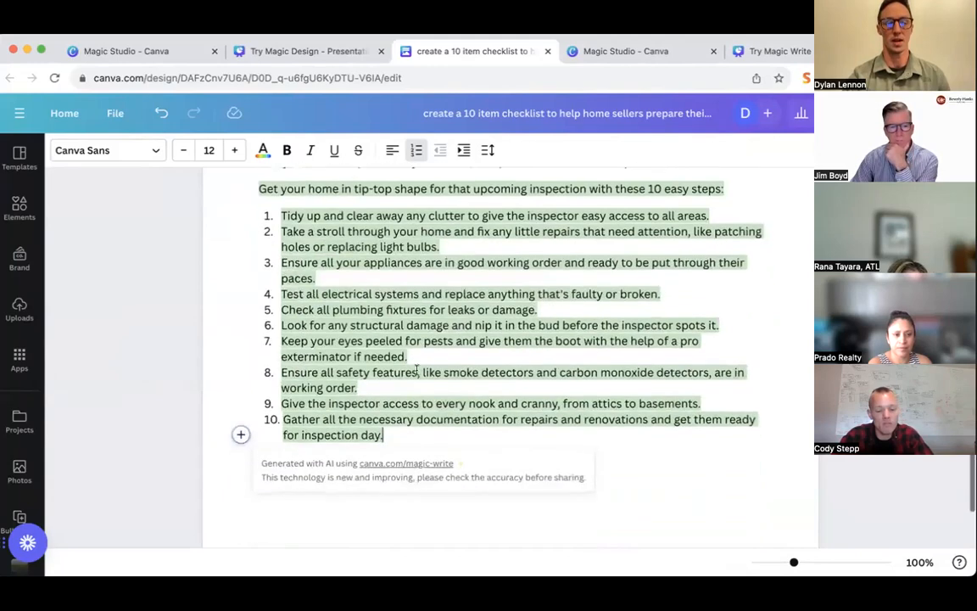
scroll(413, 256, up, 1)
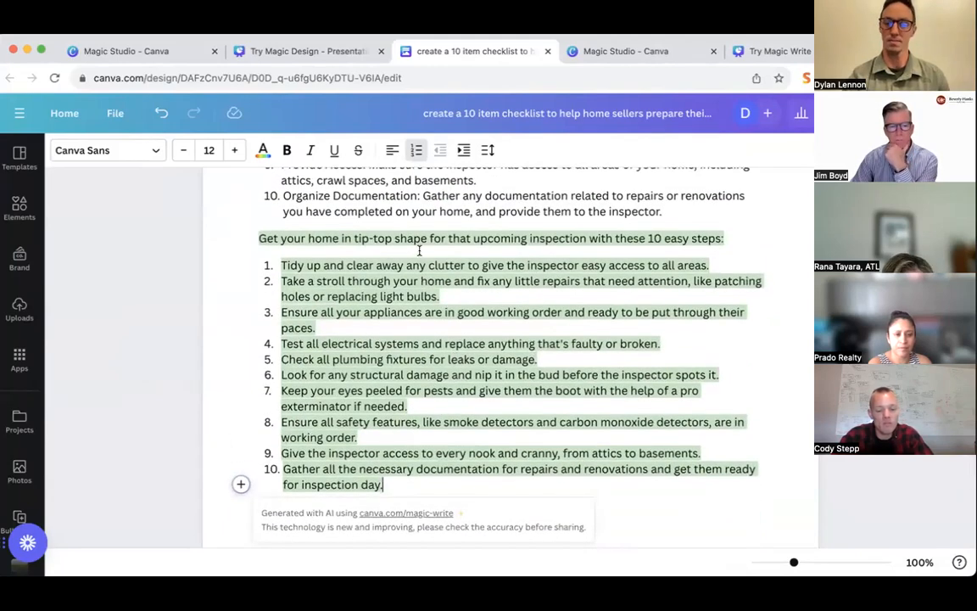
Clear the highlight on the More fun version, then delete its intro line and all ten rewritten items.
click(421, 250)
click(392, 239)
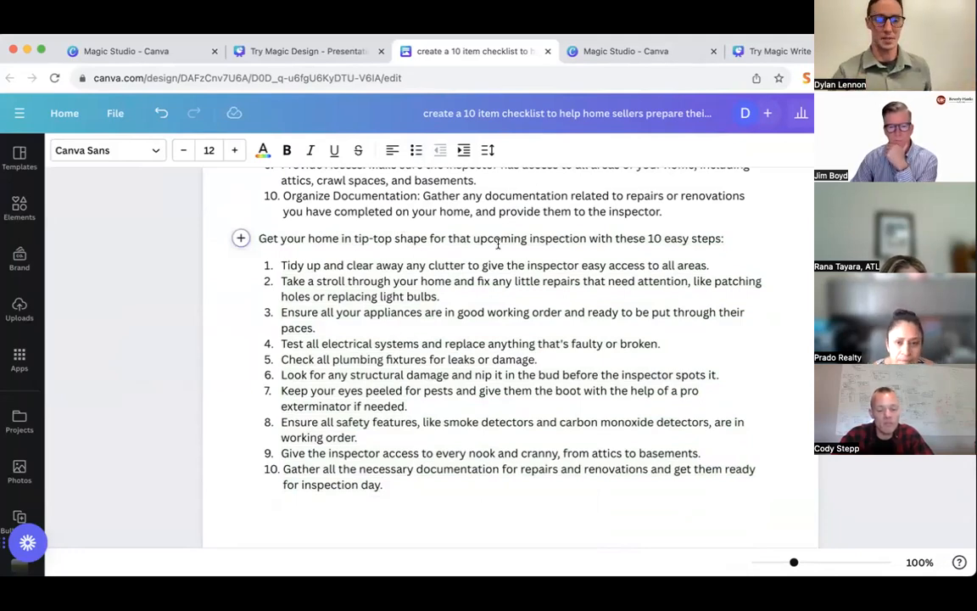
scroll(497, 336, up, 1)
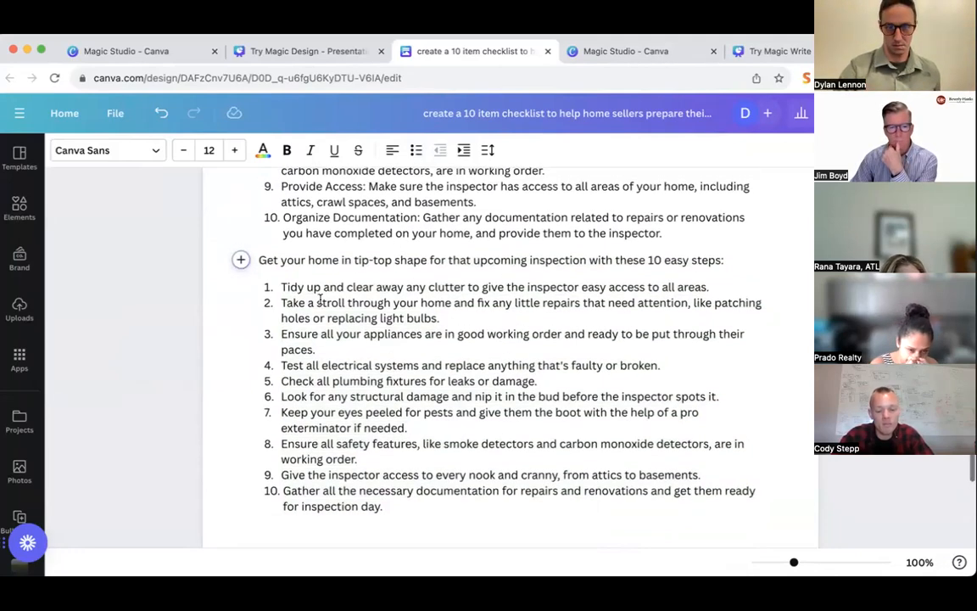
scroll(385, 326, up, 1)
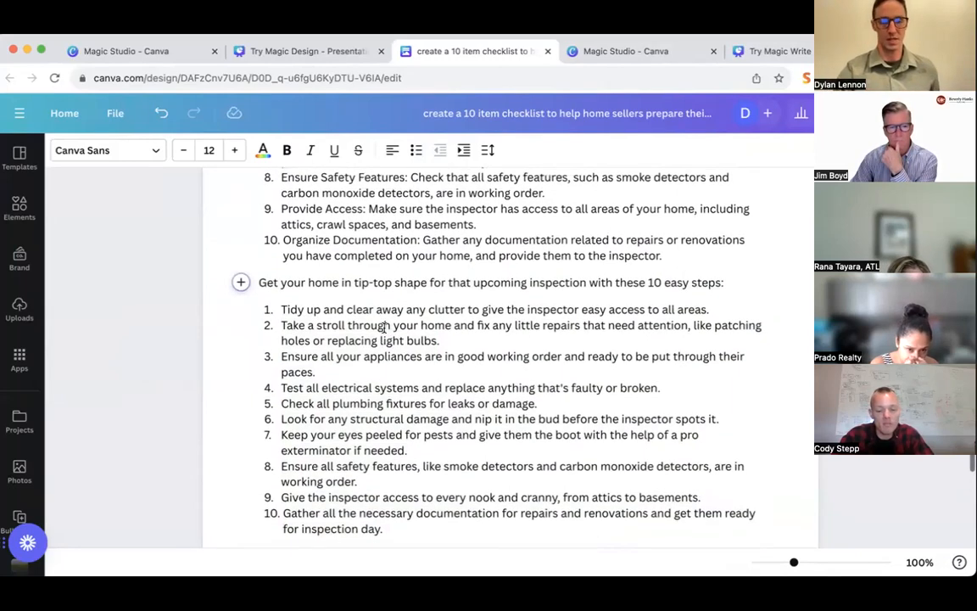
scroll(381, 328, up, 1)
scroll(382, 339, down, 1)
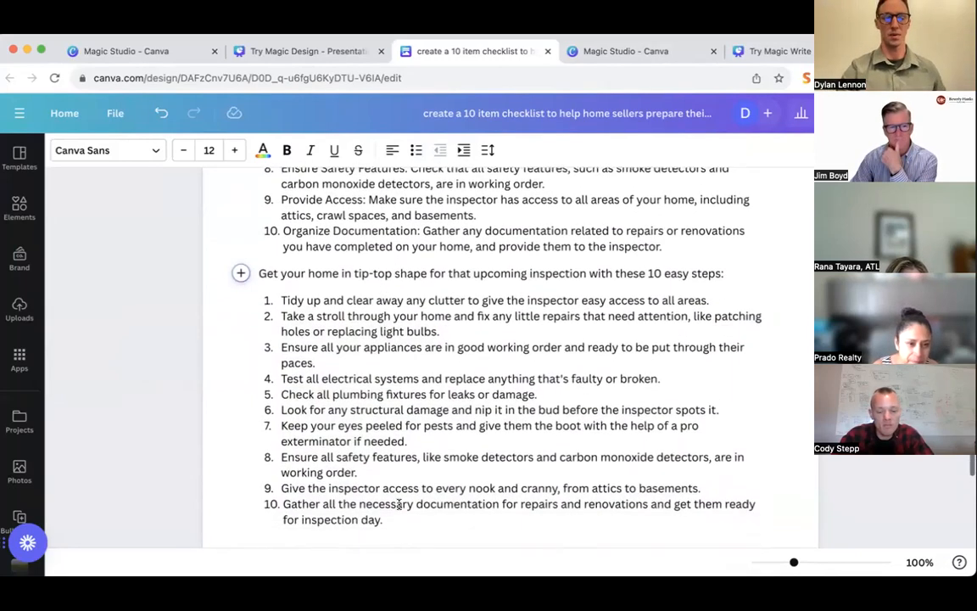
drag(403, 515, 223, 261)
key(BackSpace)
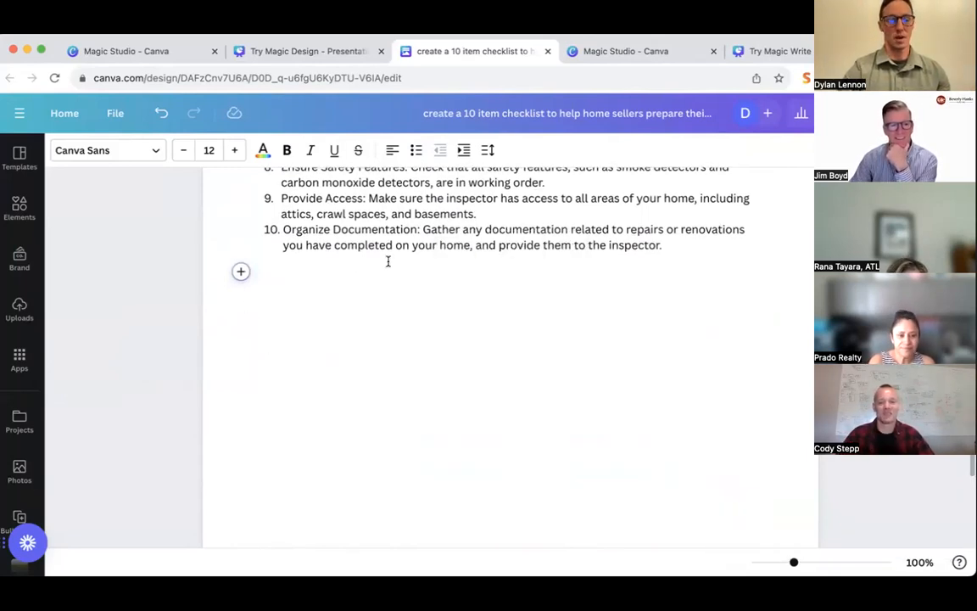
Open the full Brand voice section of the Brand Kit beside the checklist.
scroll(389, 262, up, 4)
scroll(594, 432, down, 1)
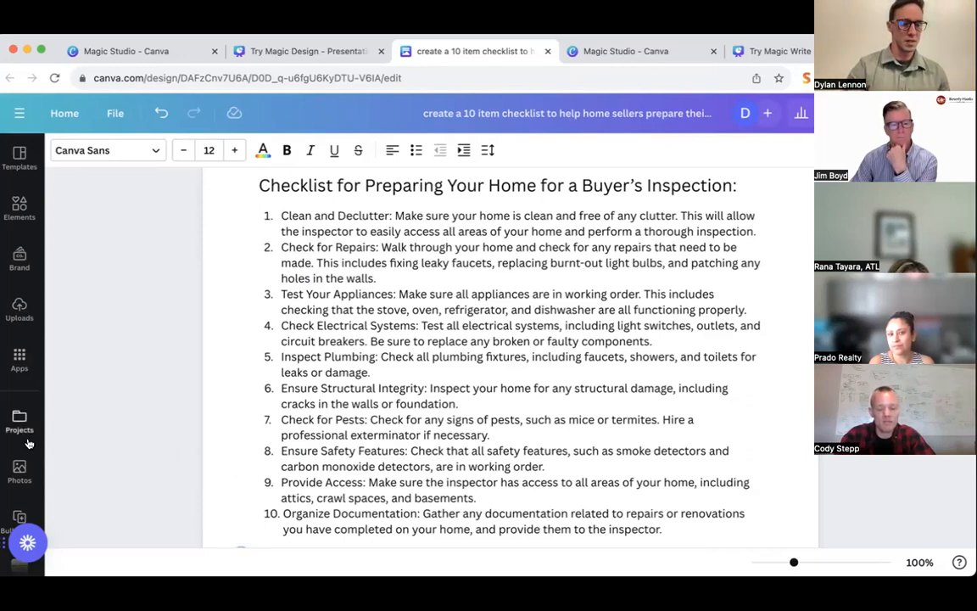
scroll(28, 444, down, 1)
scroll(28, 444, up, 1)
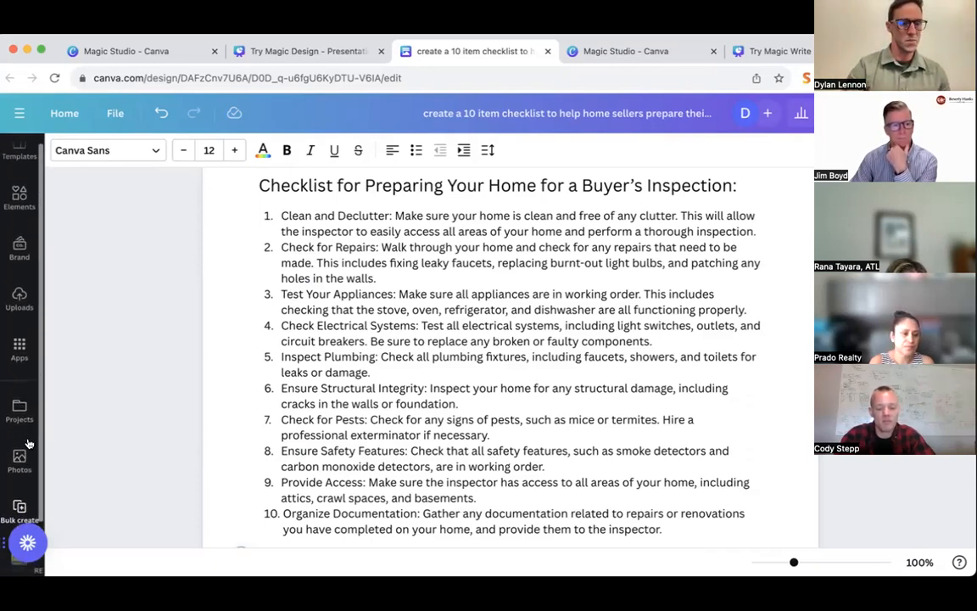
click(20, 261)
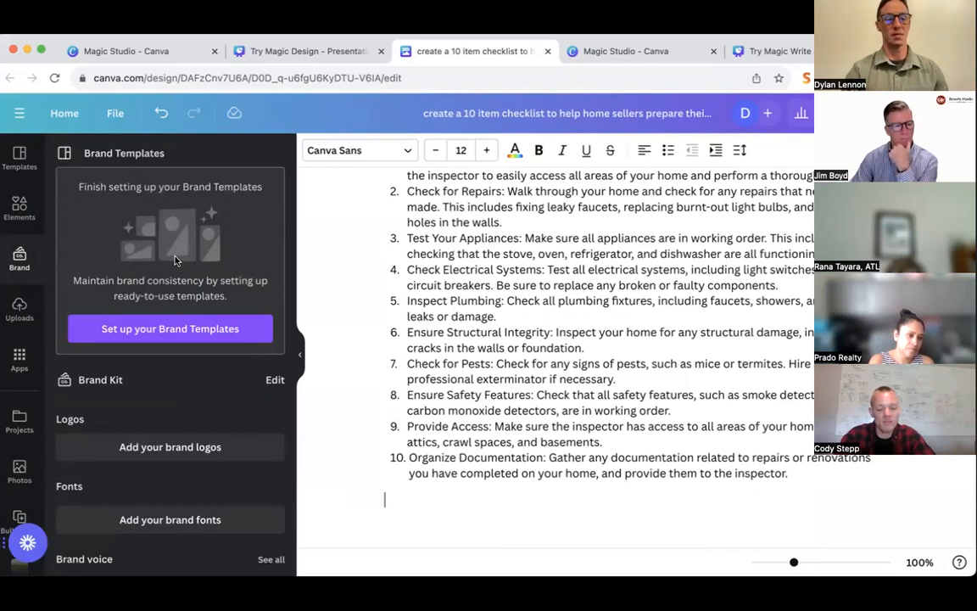
scroll(175, 259, down, 5)
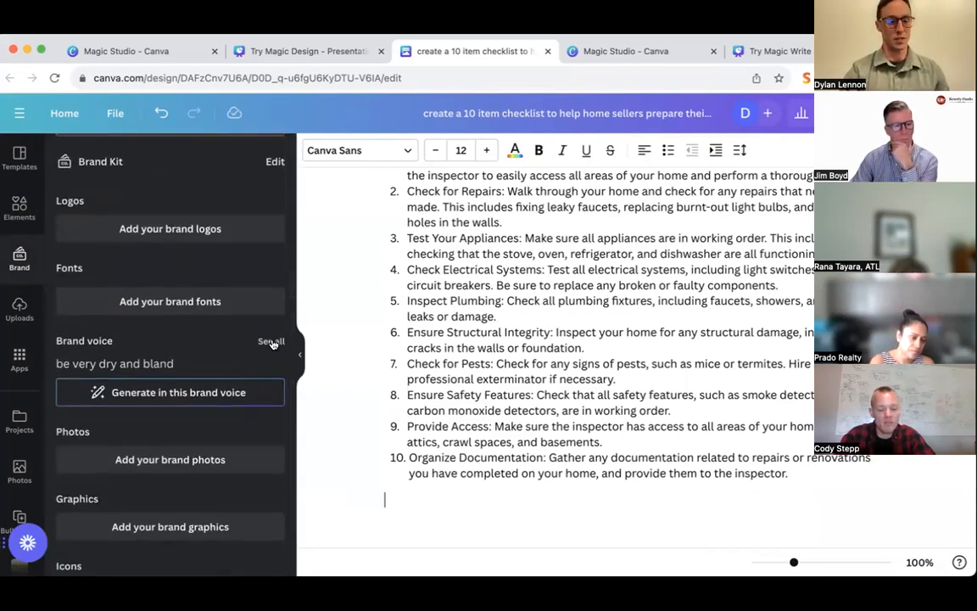
click(270, 341)
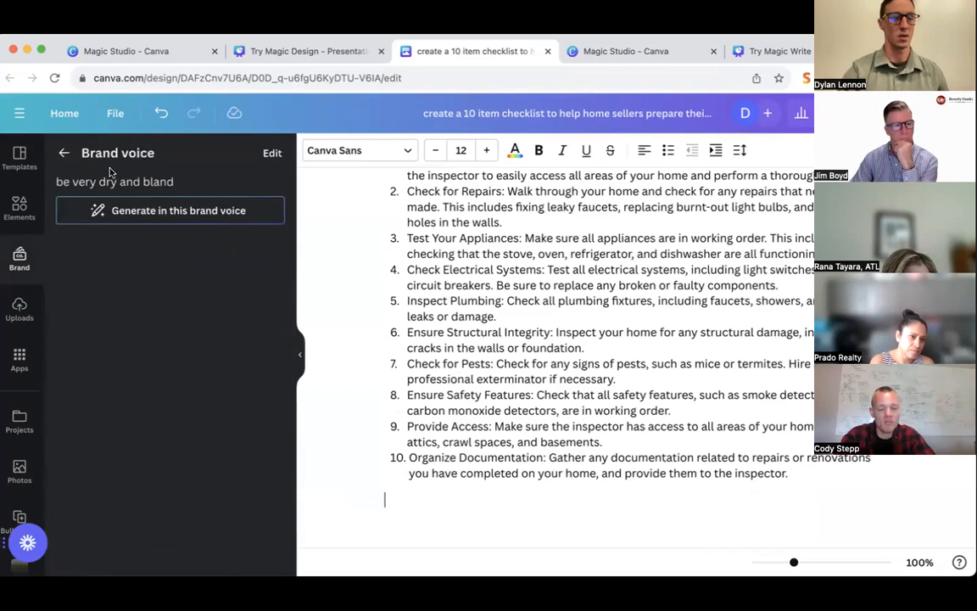
Replace the brand voice text with "be very dry and bland" and save the Brand Kit changes.
click(272, 152)
triple_click(200, 218)
key(BackSpace)
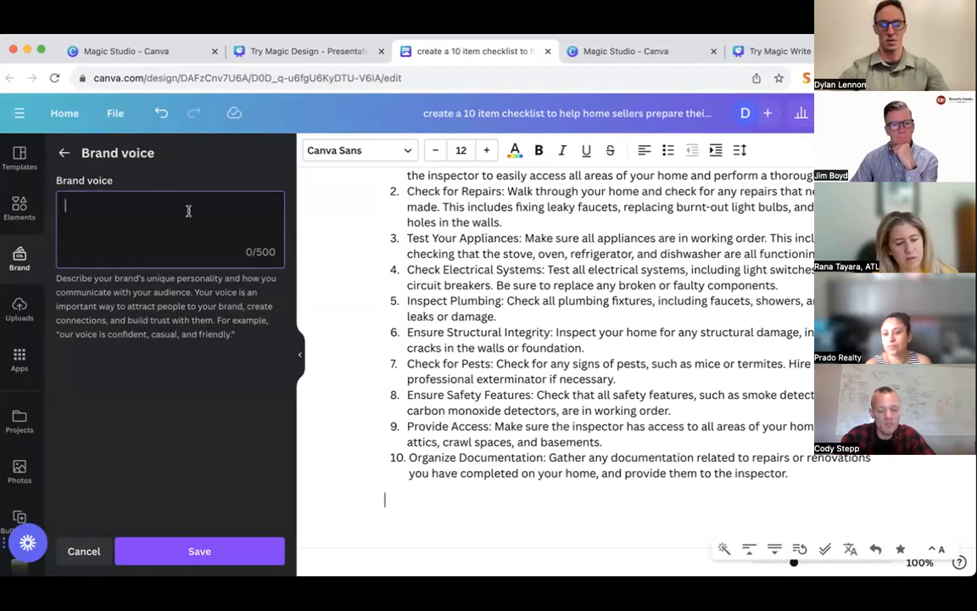
text(de)
key(BackSpace)
key(BackSpace)
text(b)
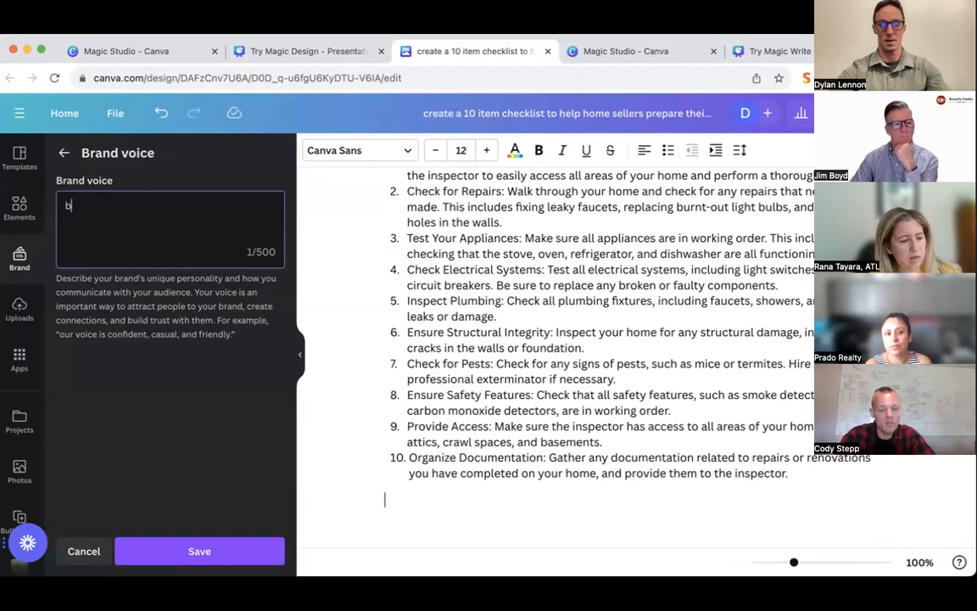
text(e veyr dry and bland)
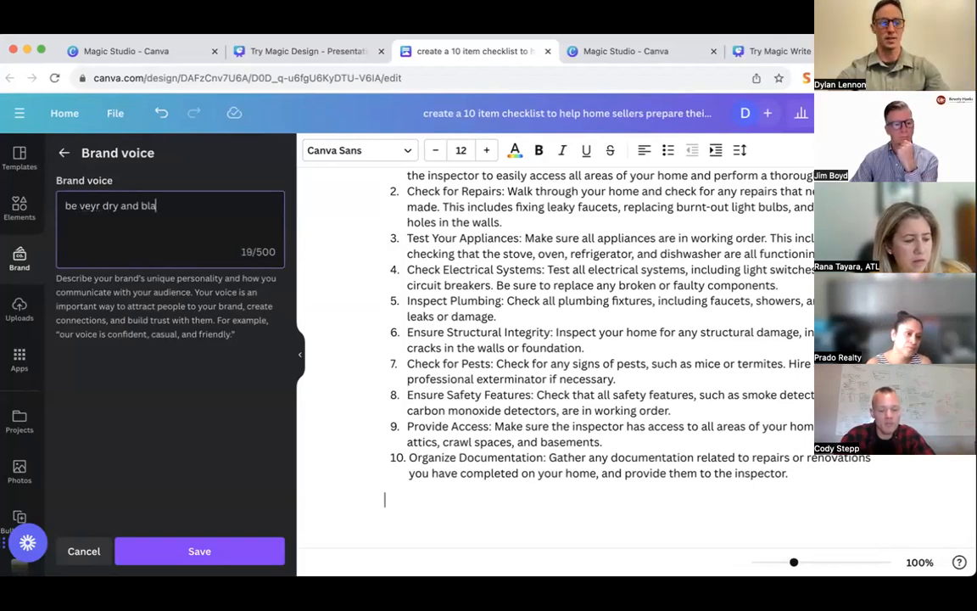
key(super+Left)
key(Right)
key(Right)
key(Right)
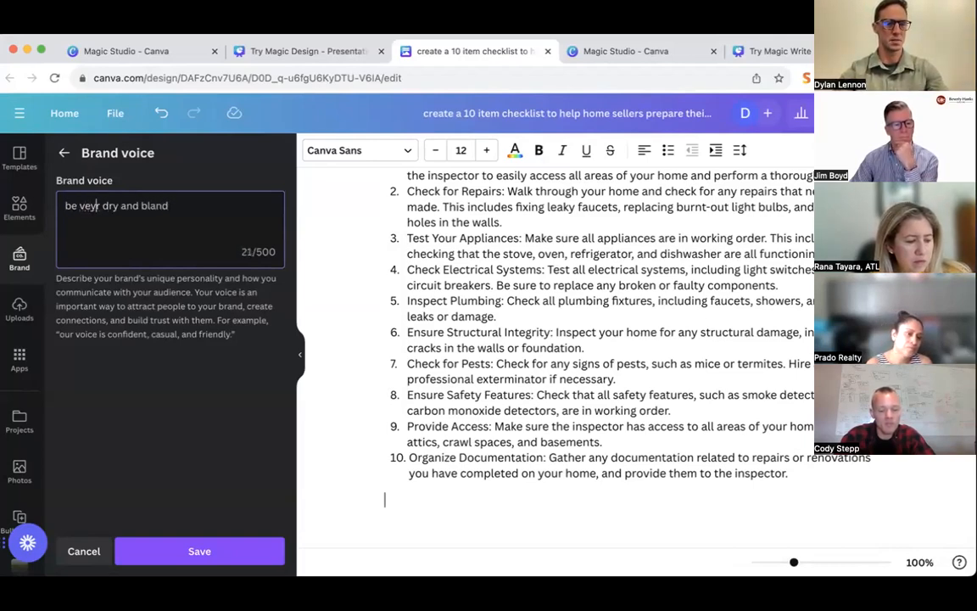
key(BackSpace)
text(y)
click(186, 552)
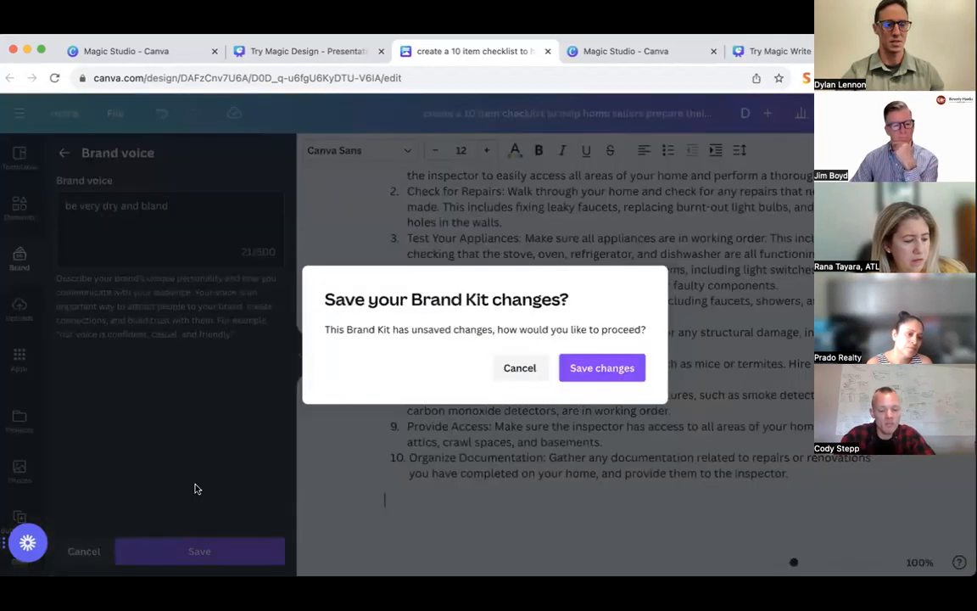
click(620, 382)
Generate a brand-voice version of the ten checklist items and compare it with the original list.
drag(789, 473, 403, 204)
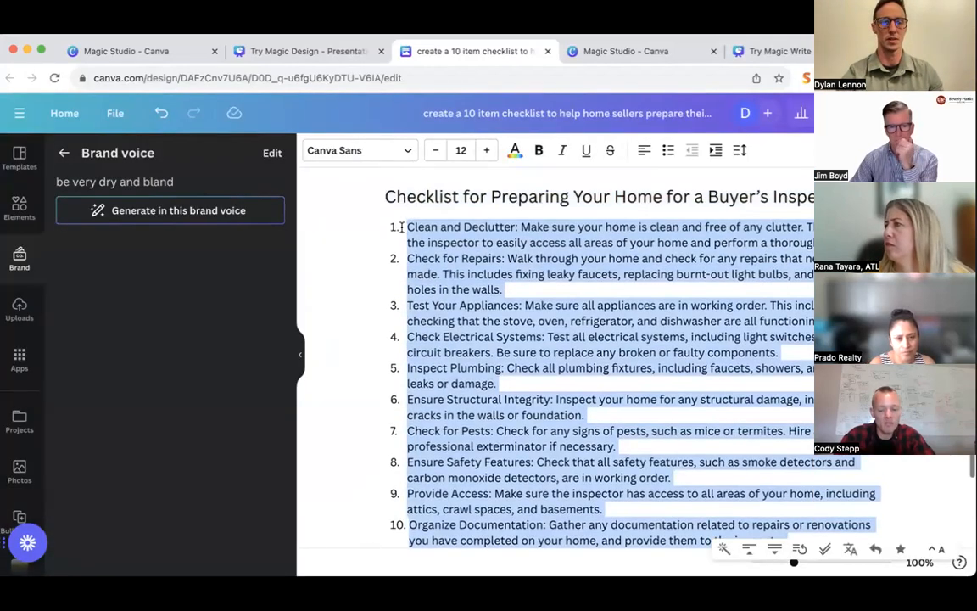
click(190, 215)
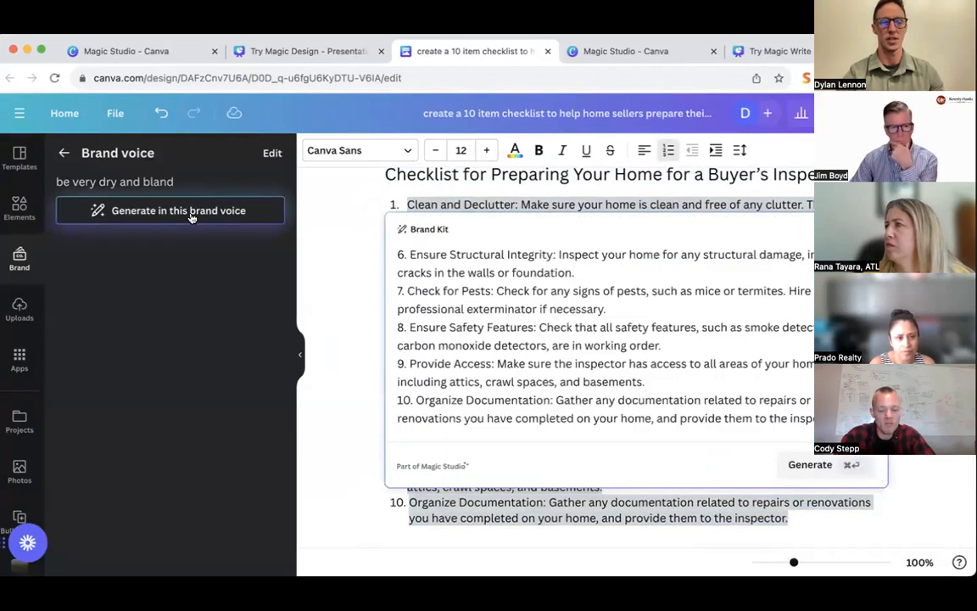
click(789, 466)
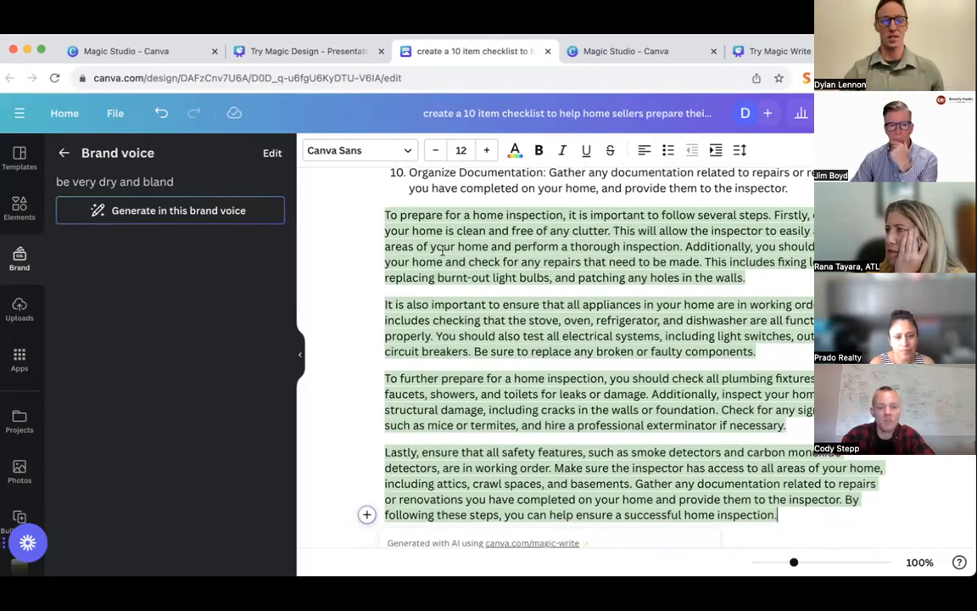
scroll(542, 231, up, 5)
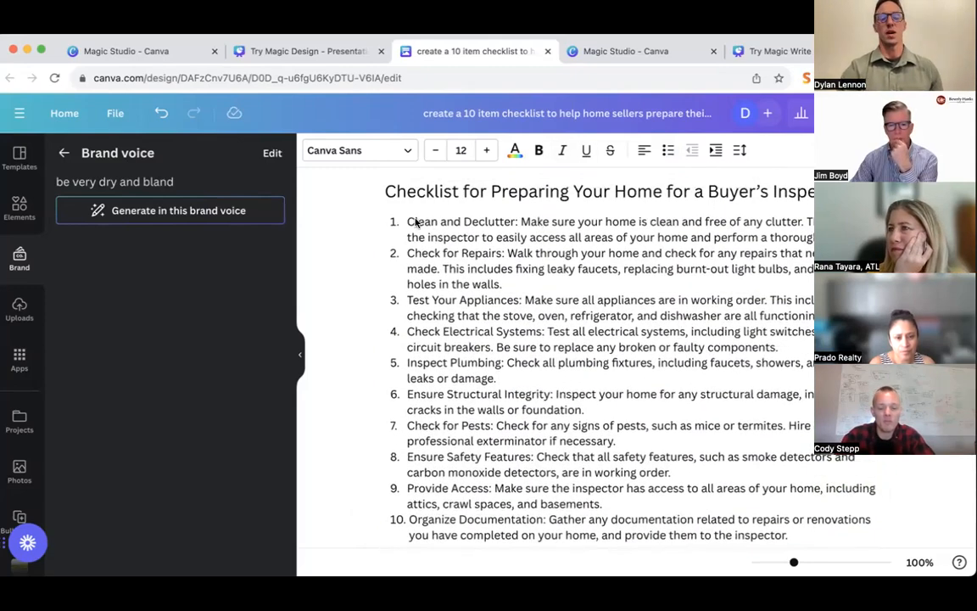
scroll(407, 219, down, 1)
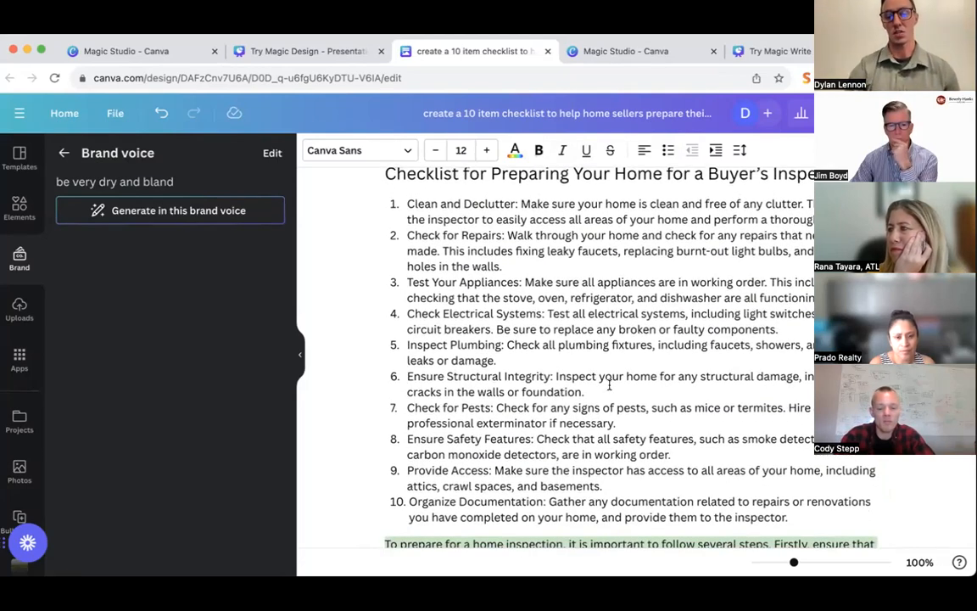
scroll(609, 385, up, 1)
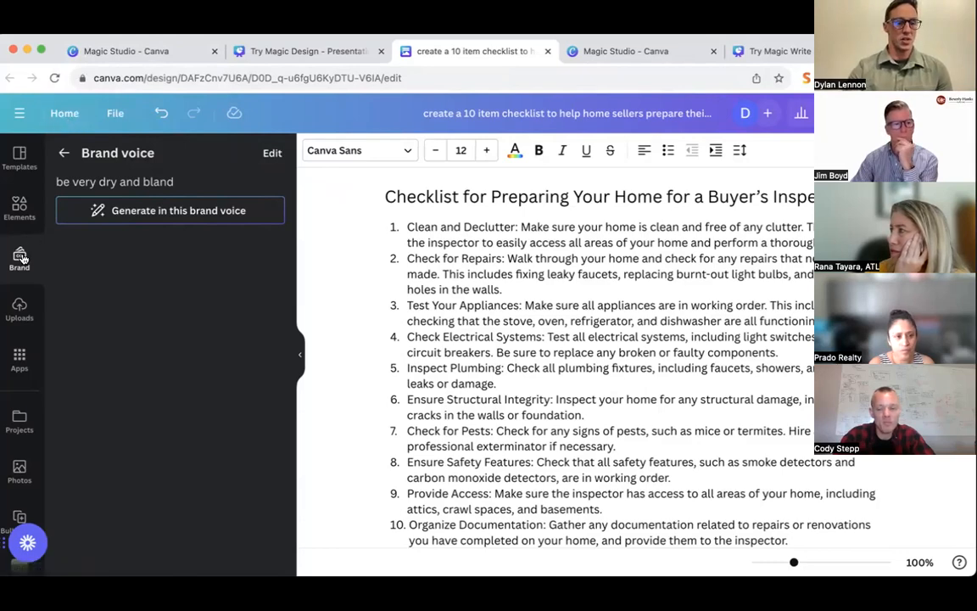
Leave the checklist document and look over the Canva home page.
click(71, 116)
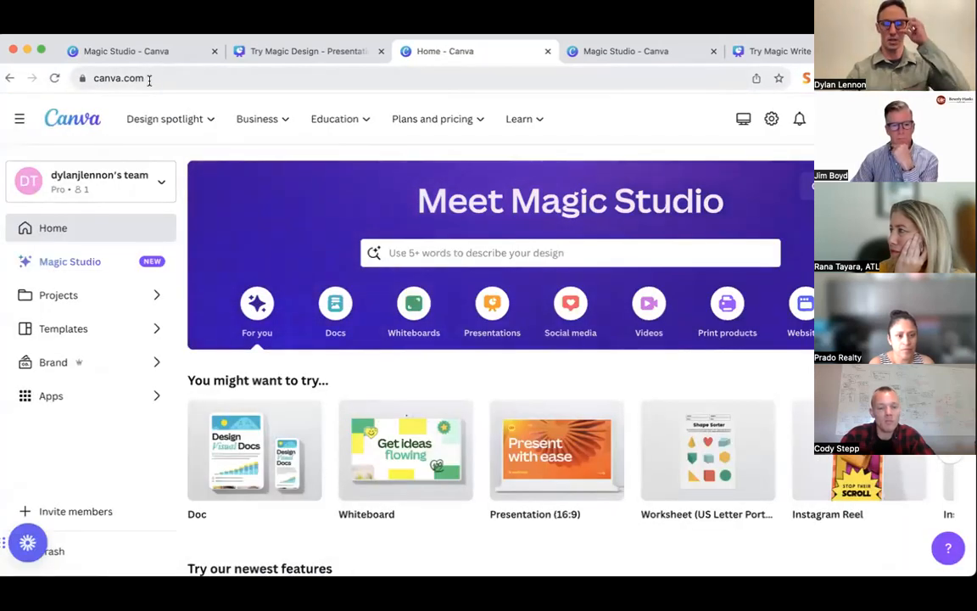
scroll(230, 234, down, 2)
scroll(237, 251, up, 2)
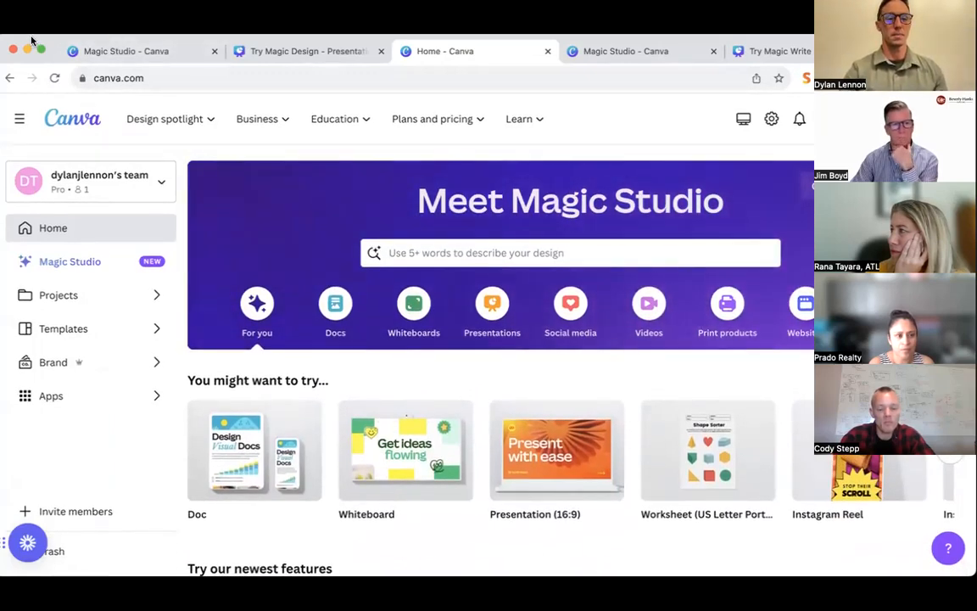
drag(32, 41, 42, 42)
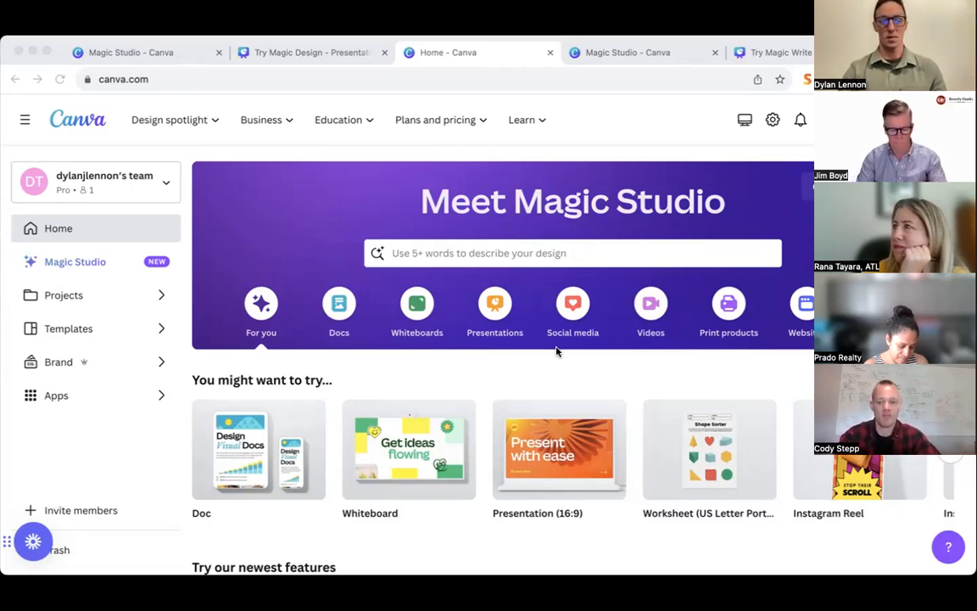
click(39, 51)
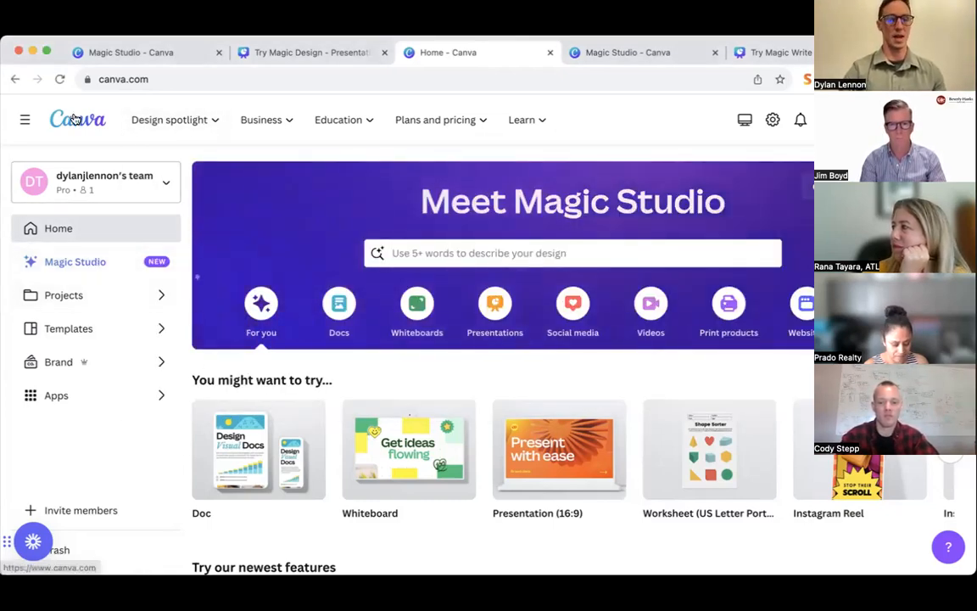
Open the Magic Studio page and look over its Magic Design and Magic Write sections.
click(98, 258)
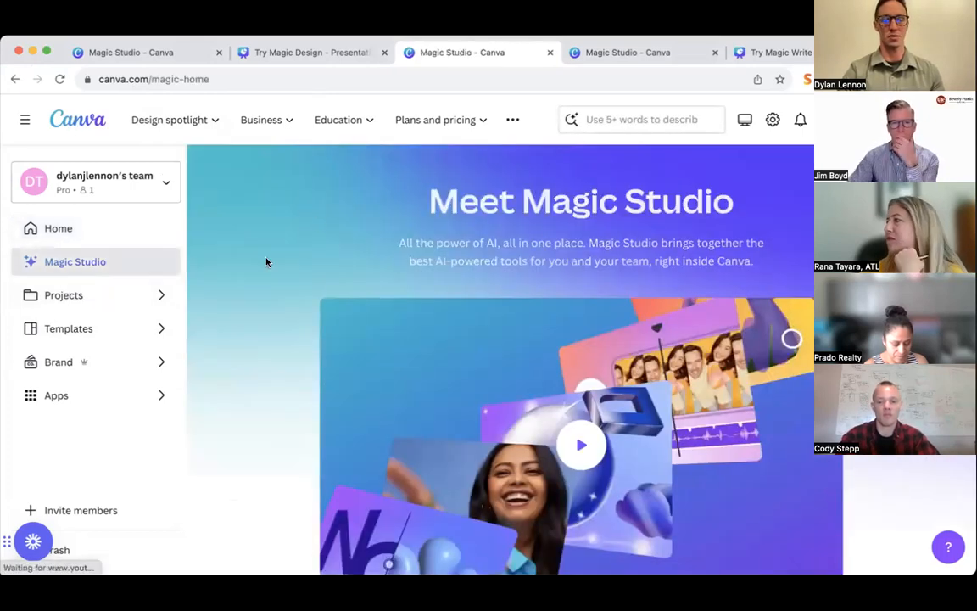
scroll(266, 272, down, 5)
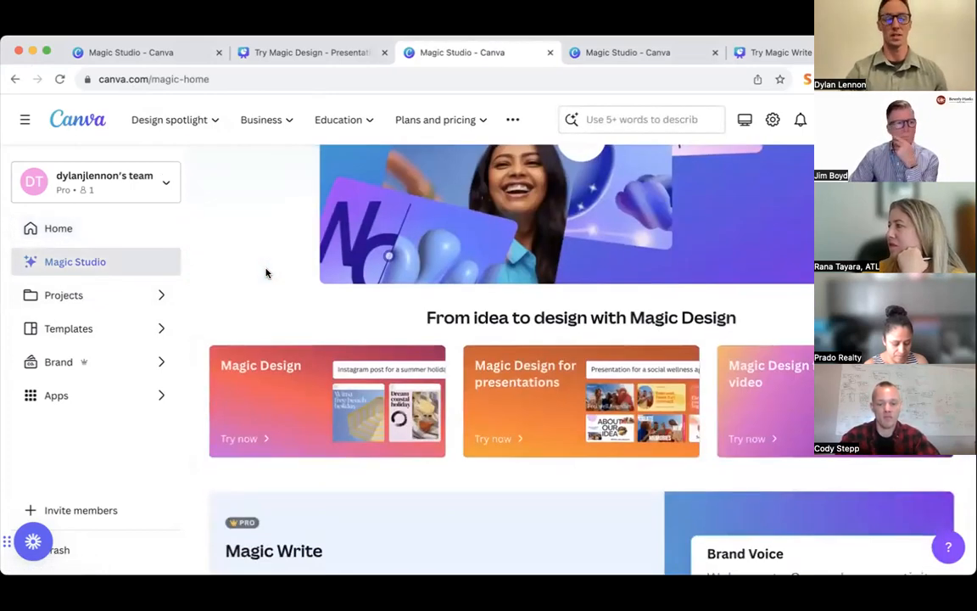
scroll(265, 272, down, 1)
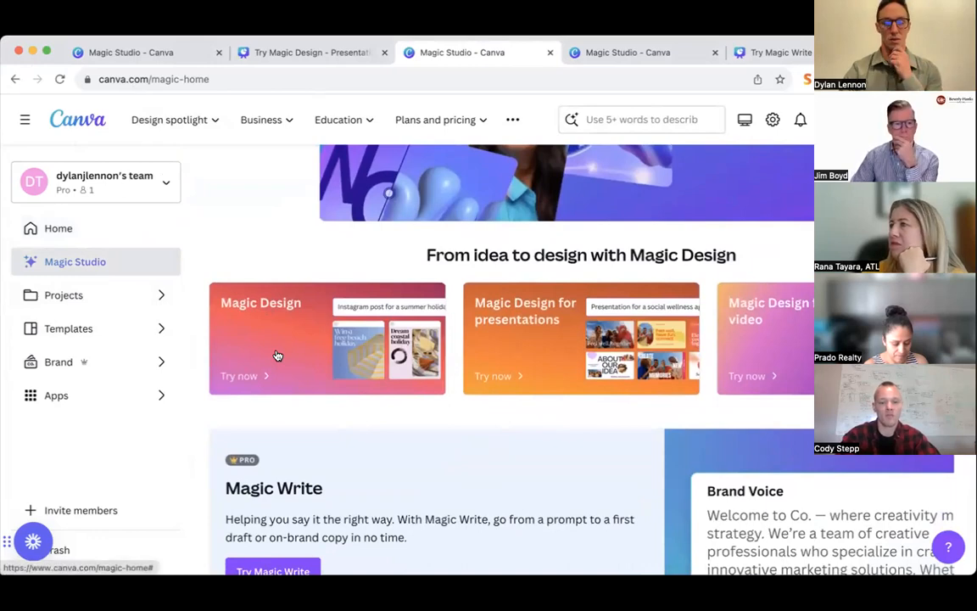
scroll(276, 356, down, 2)
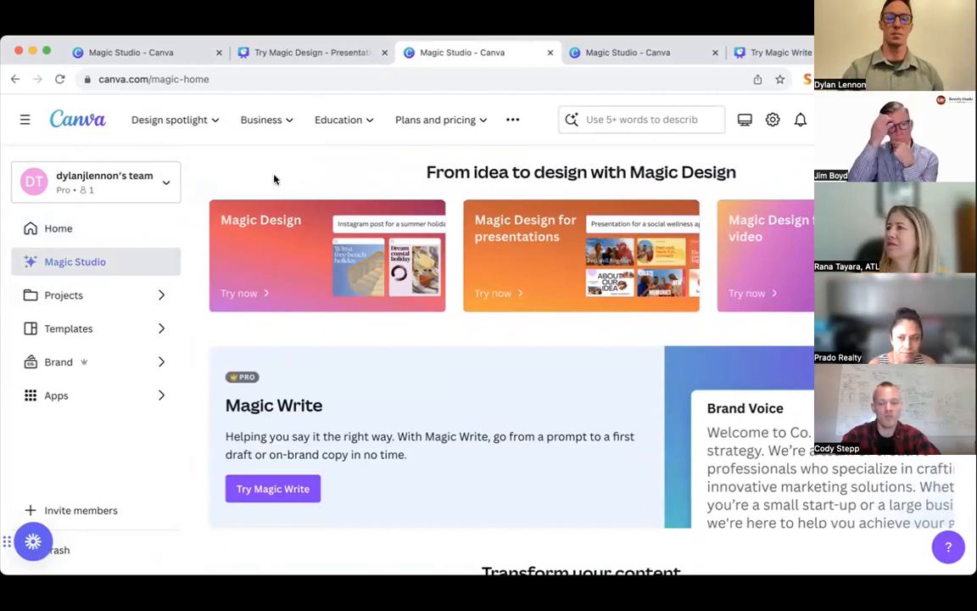
scroll(282, 339, down, 1)
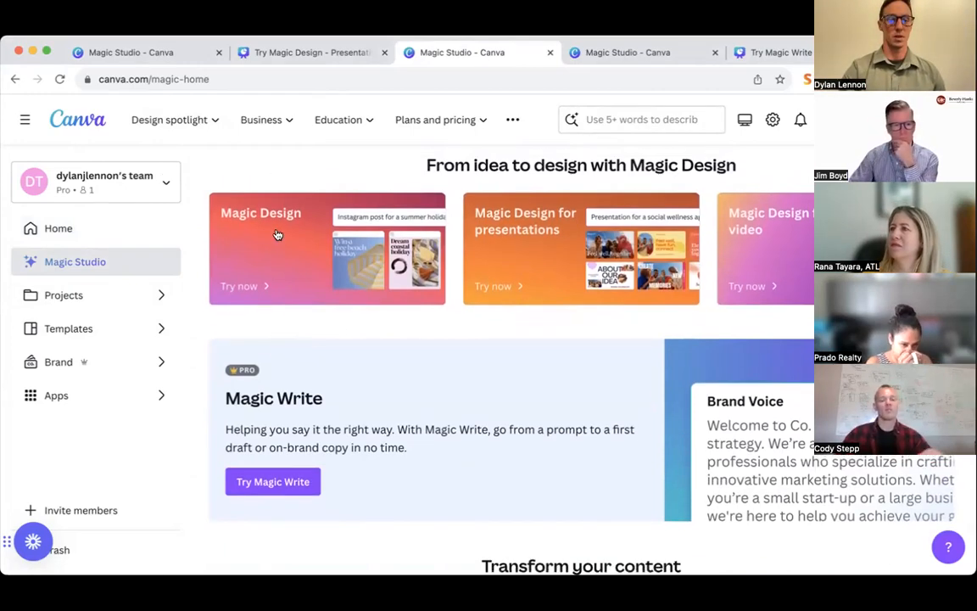
click(625, 120)
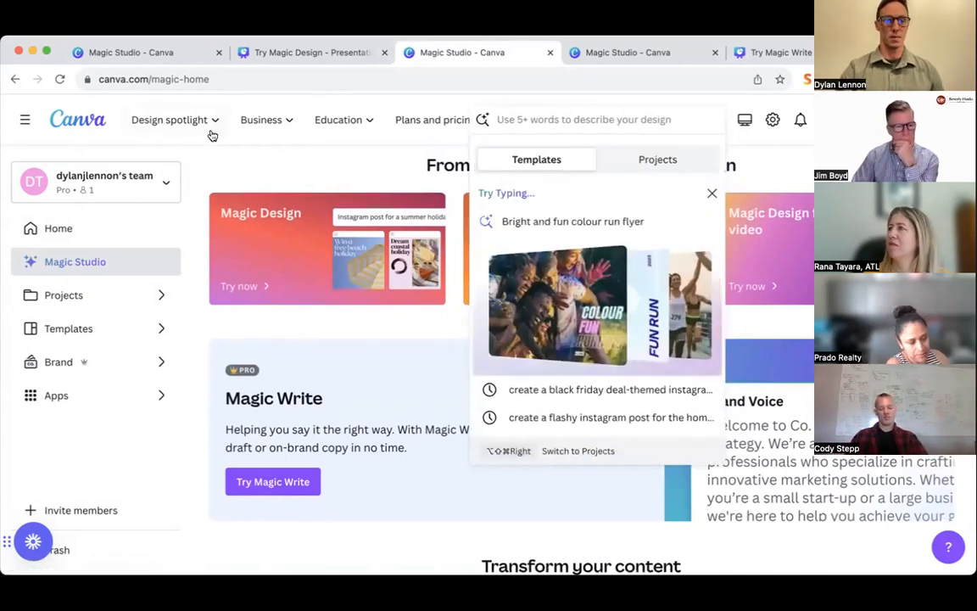
click(170, 122)
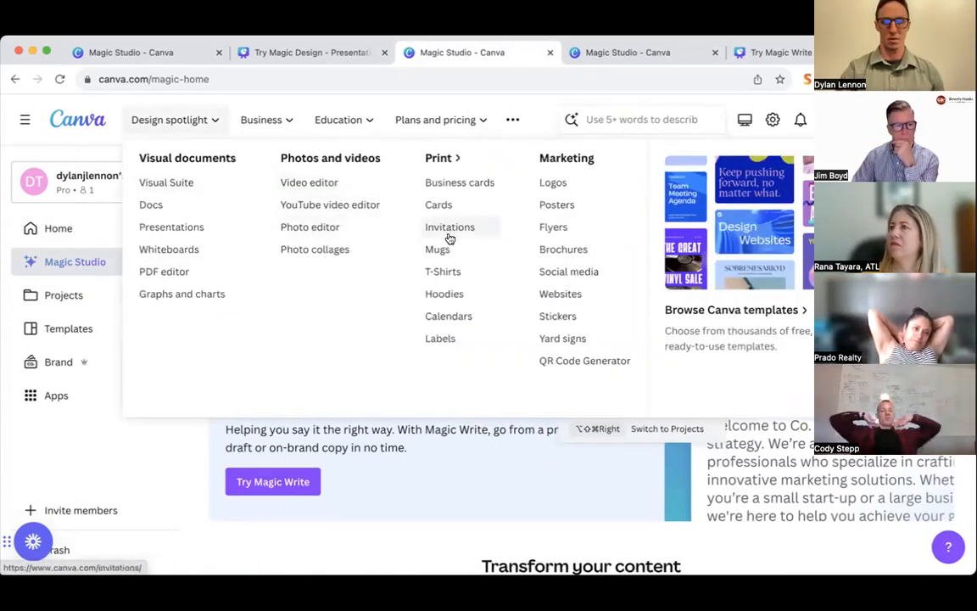
click(274, 227)
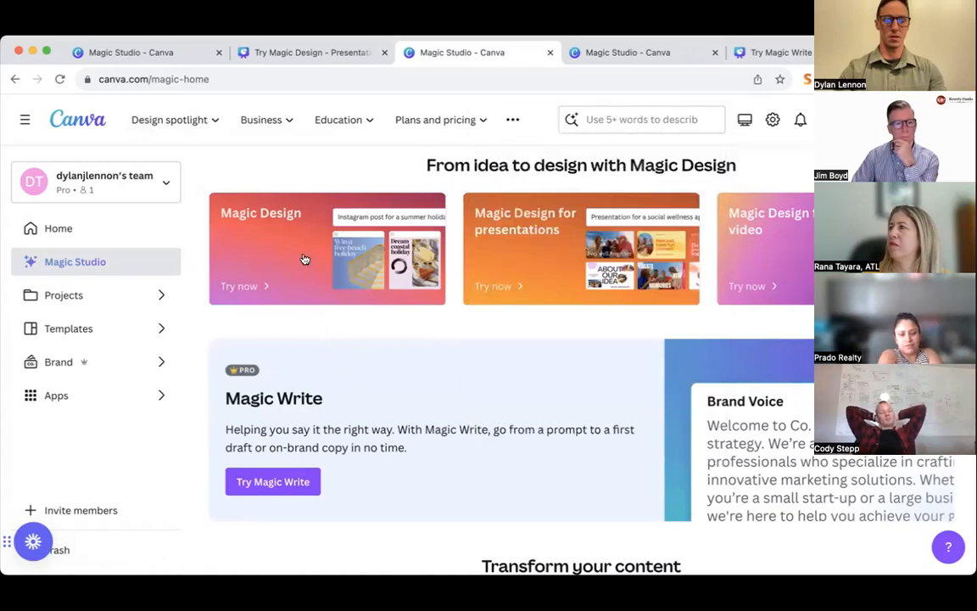
key(Escape)
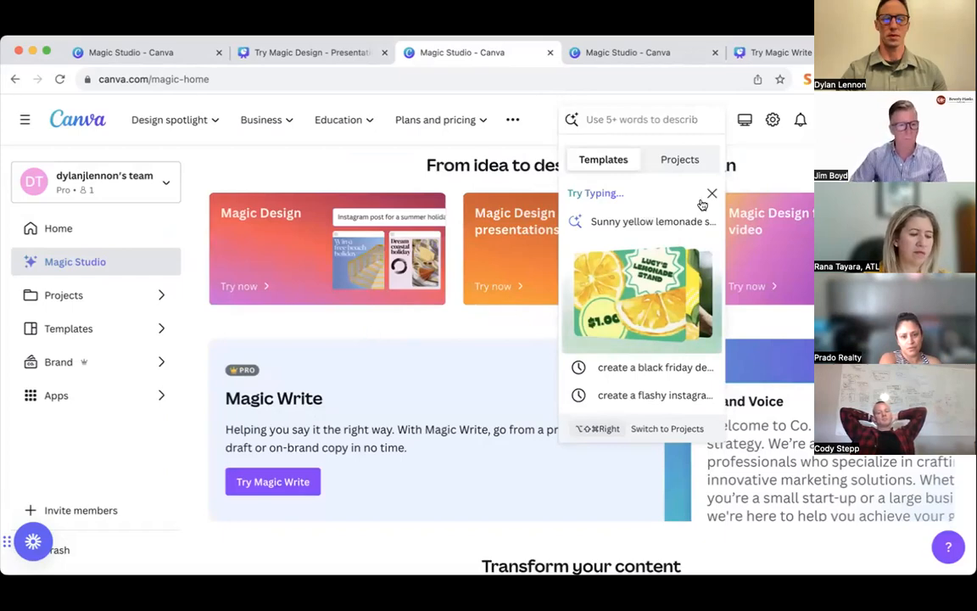
Browse the suggested "Sunny yellow lemonade stand poster" templates and open the yellow "Freshly Squeezed Lemonade" Magic Design poster for customization.
click(644, 281)
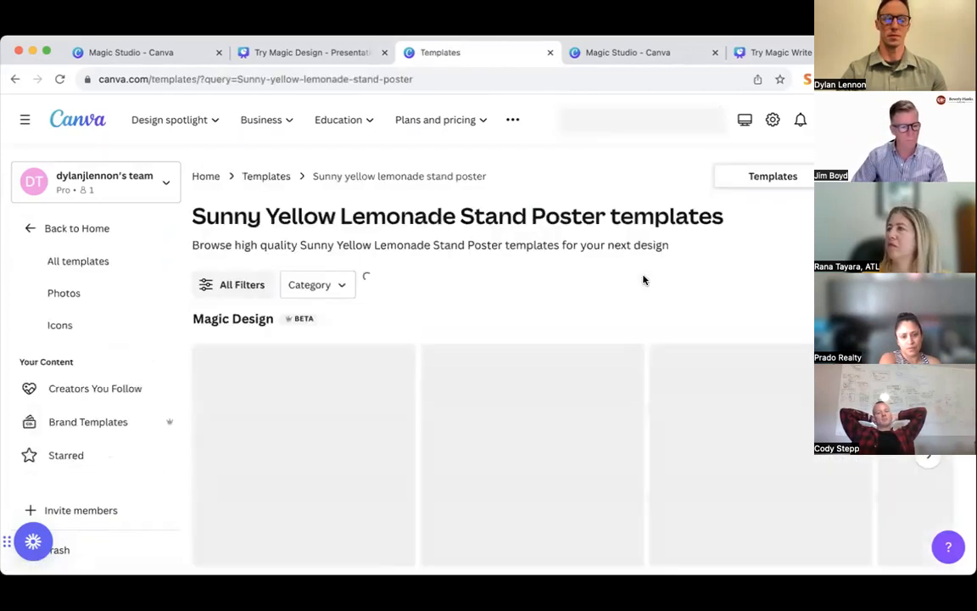
scroll(509, 246, down, 3)
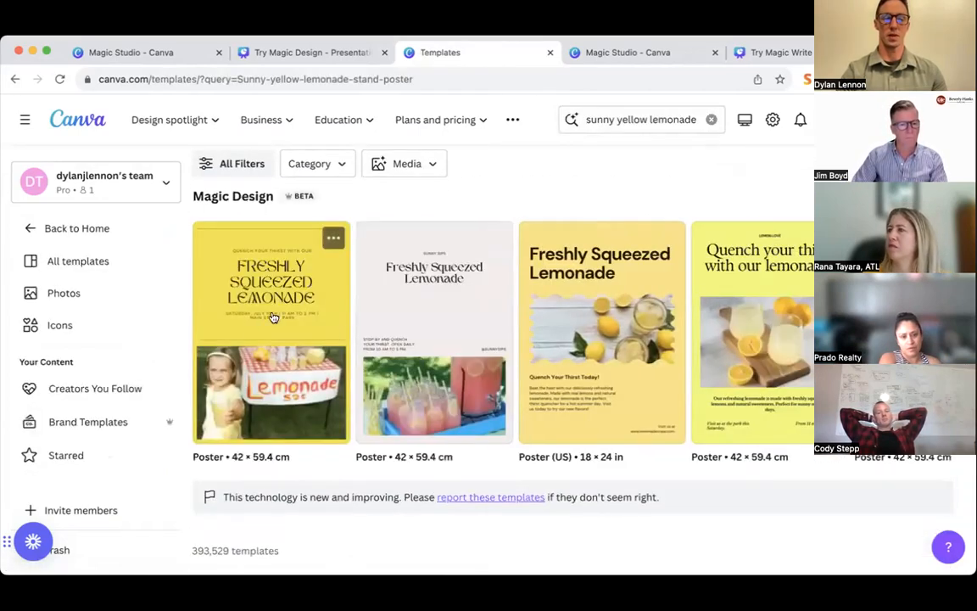
scroll(249, 324, down, 1)
scroll(249, 324, down, 3)
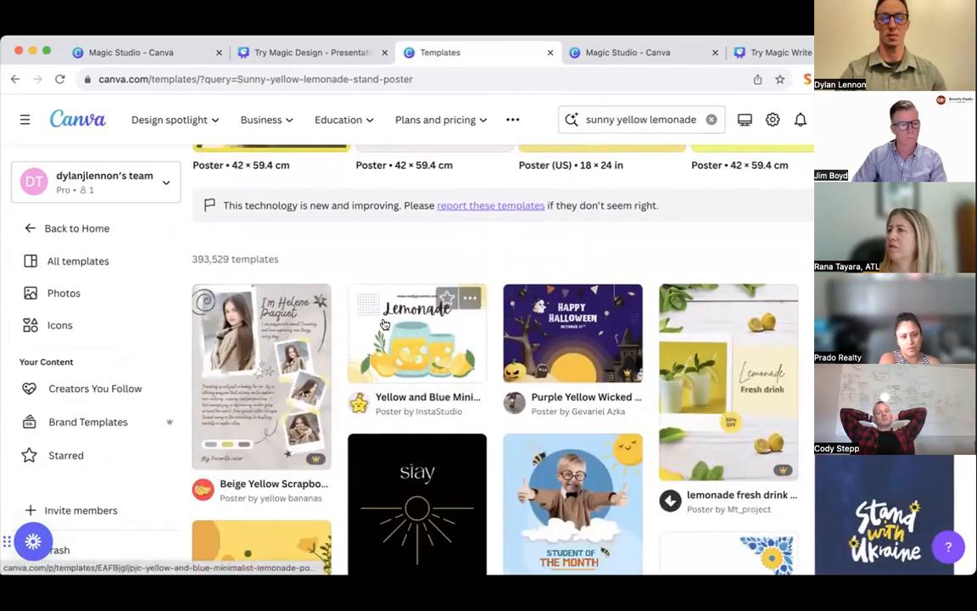
scroll(340, 280, up, 3)
click(256, 252)
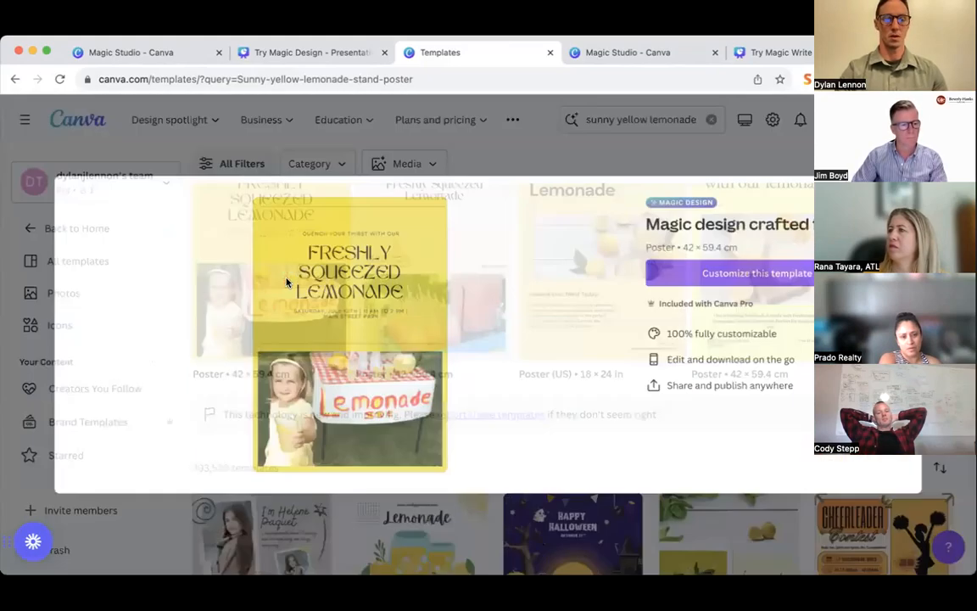
click(692, 263)
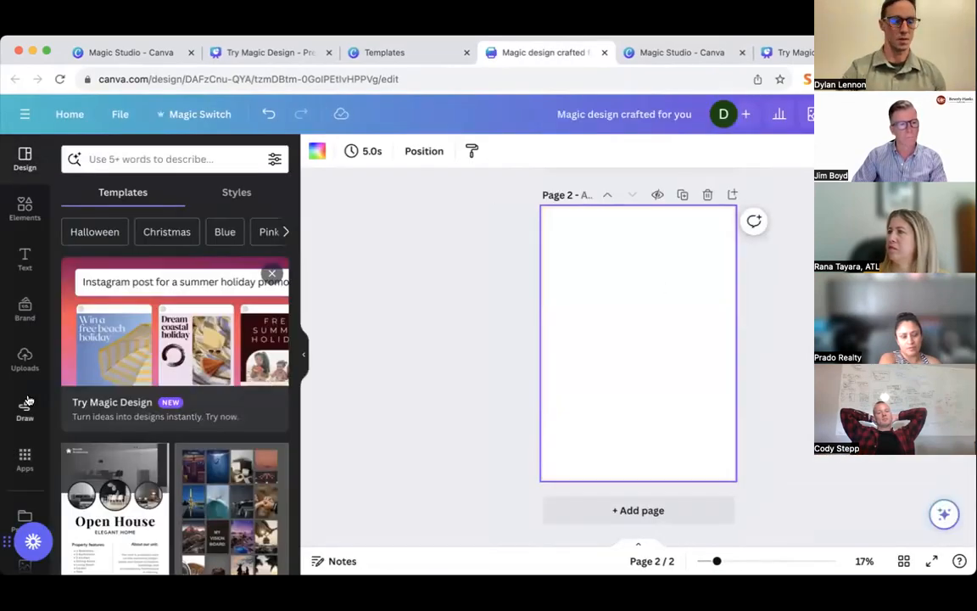
Upload the birthday illustration with the cactus and jeep and place it on blank page 2.
click(25, 361)
click(141, 194)
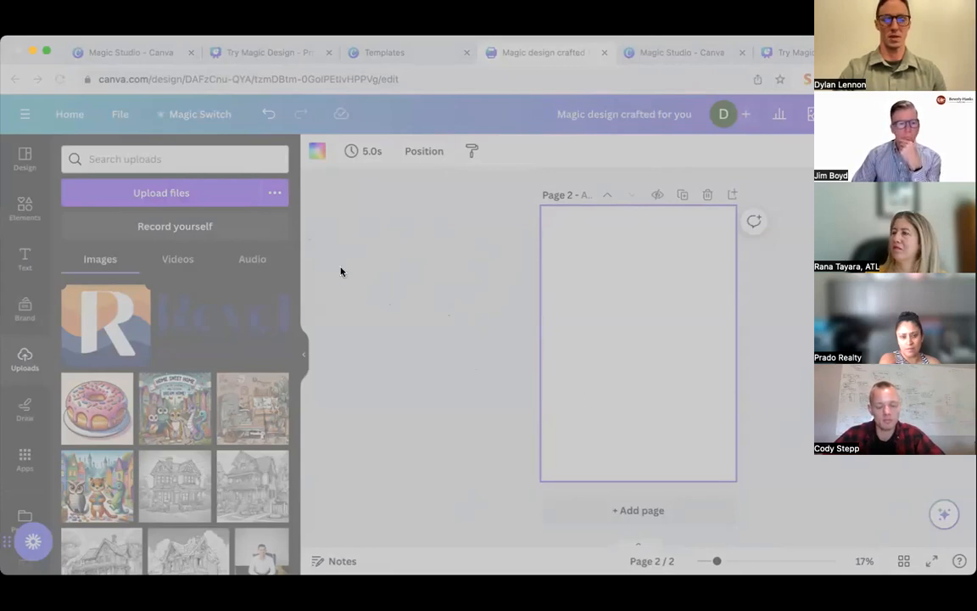
click(674, 440)
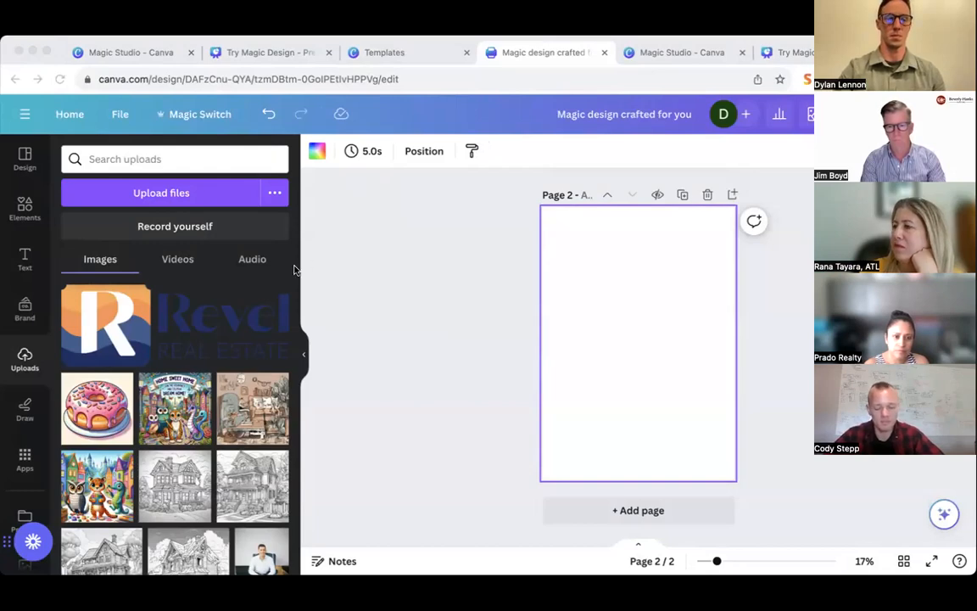
drag(282, 268, 642, 279)
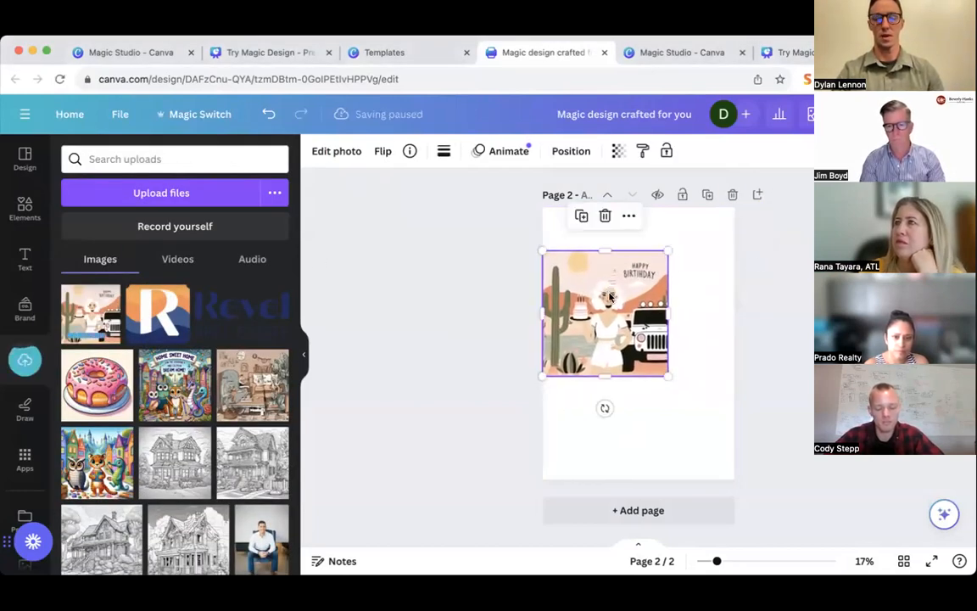
Enlarge the birthday illustration and position it to span the full width of page 2.
drag(668, 376, 749, 479)
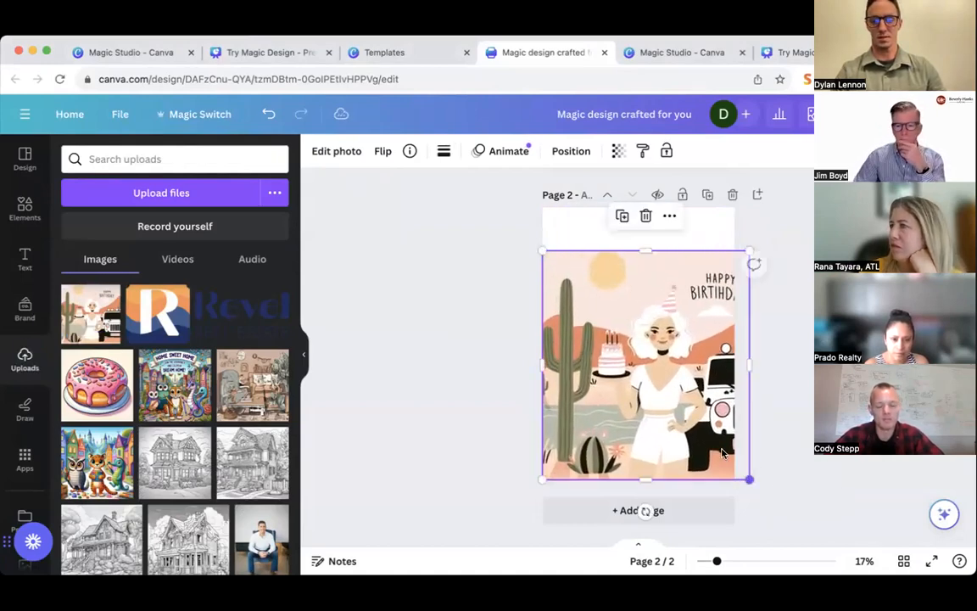
drag(688, 406, 676, 389)
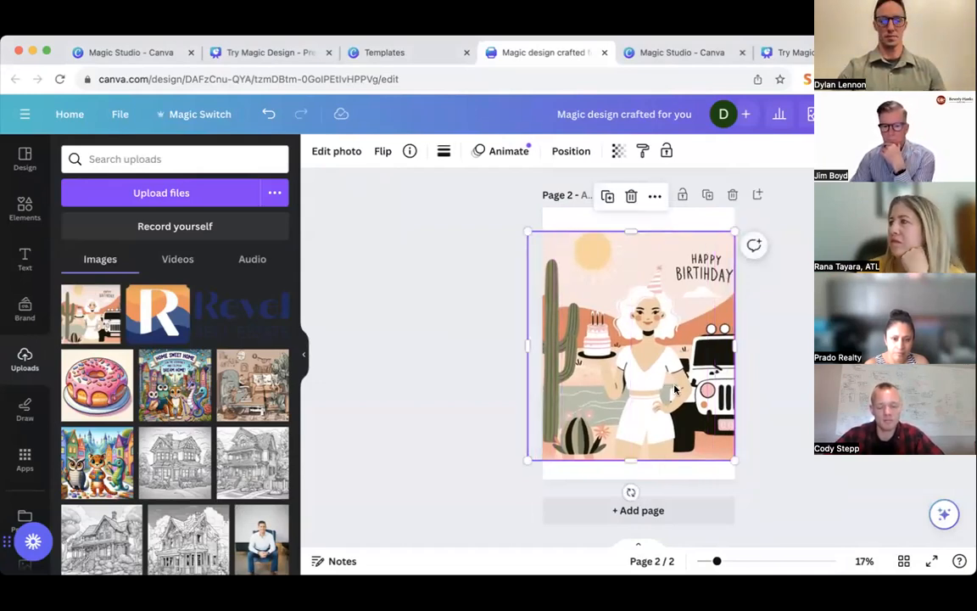
drag(528, 232, 542, 247)
click(437, 252)
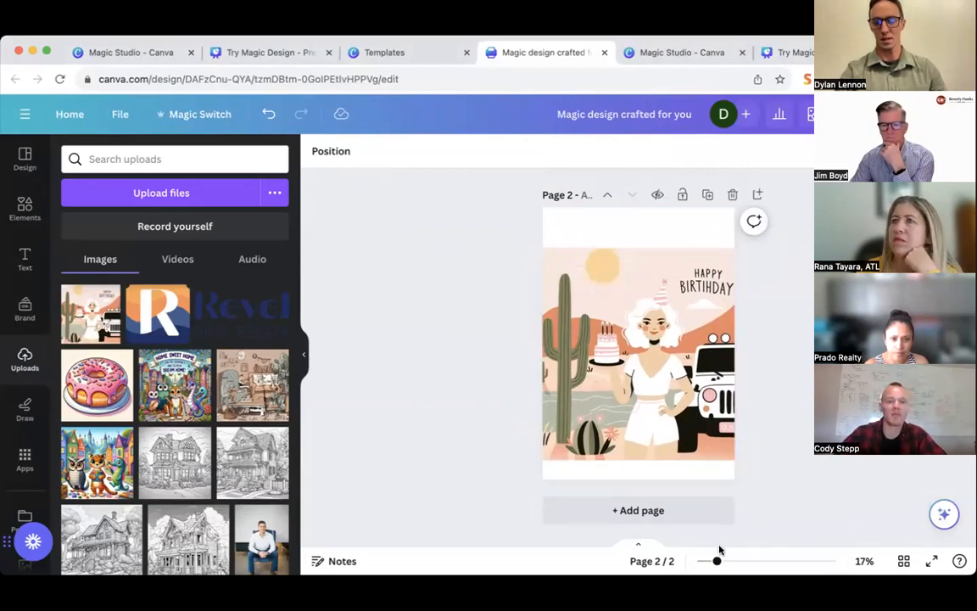
Extract the misspelled birthday lettering from the illustration as editable text with Grab Text.
drag(716, 560, 745, 562)
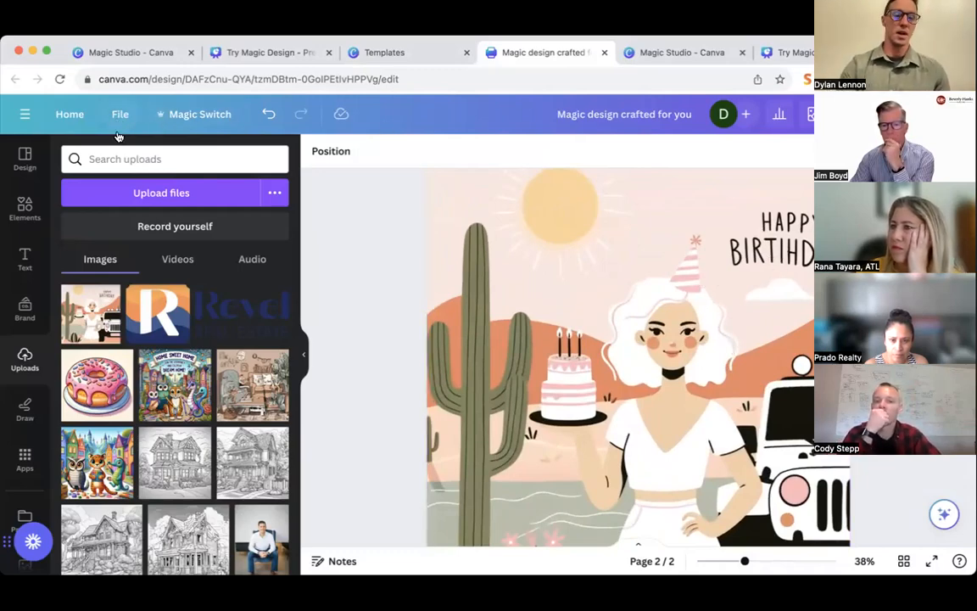
click(455, 198)
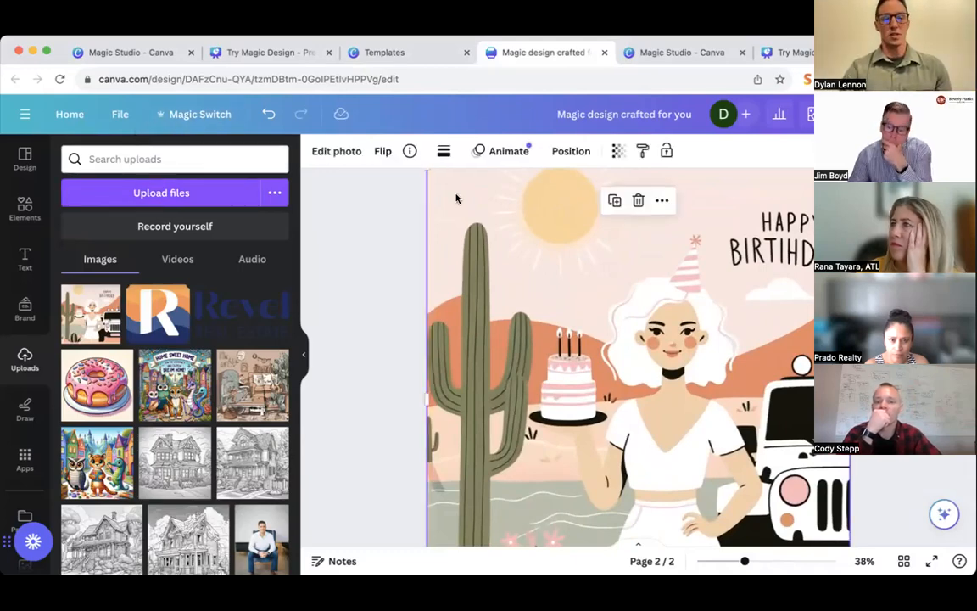
click(338, 152)
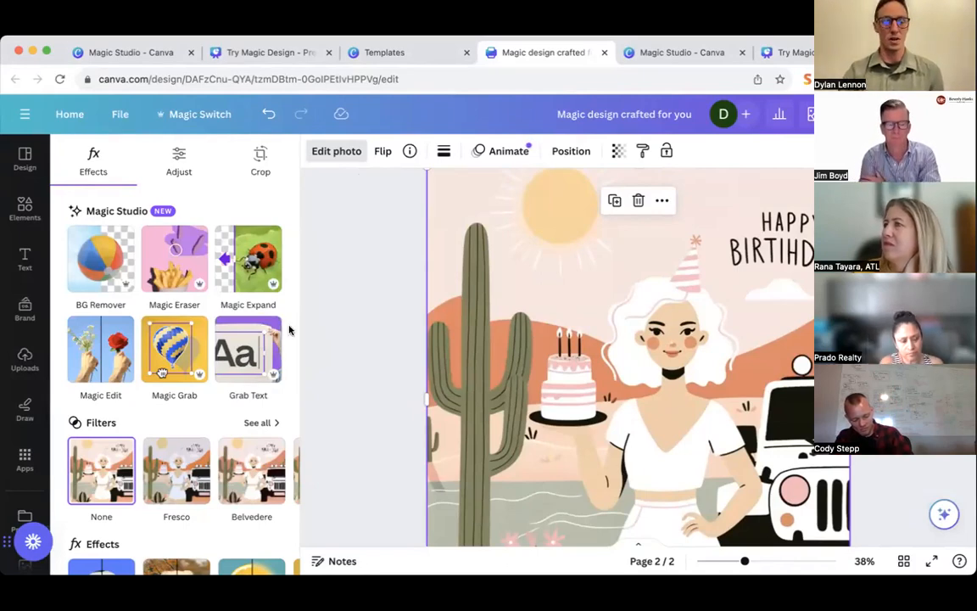
click(242, 351)
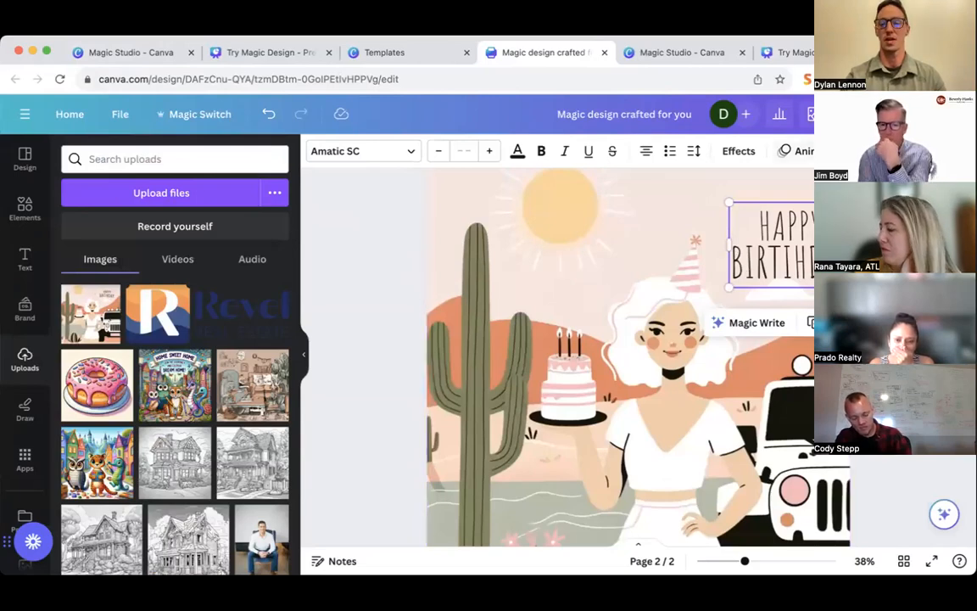
Correct the extracted lettering to read "HAPPY BIRTHDAY" and move it slightly up and to the left.
double_click(775, 264)
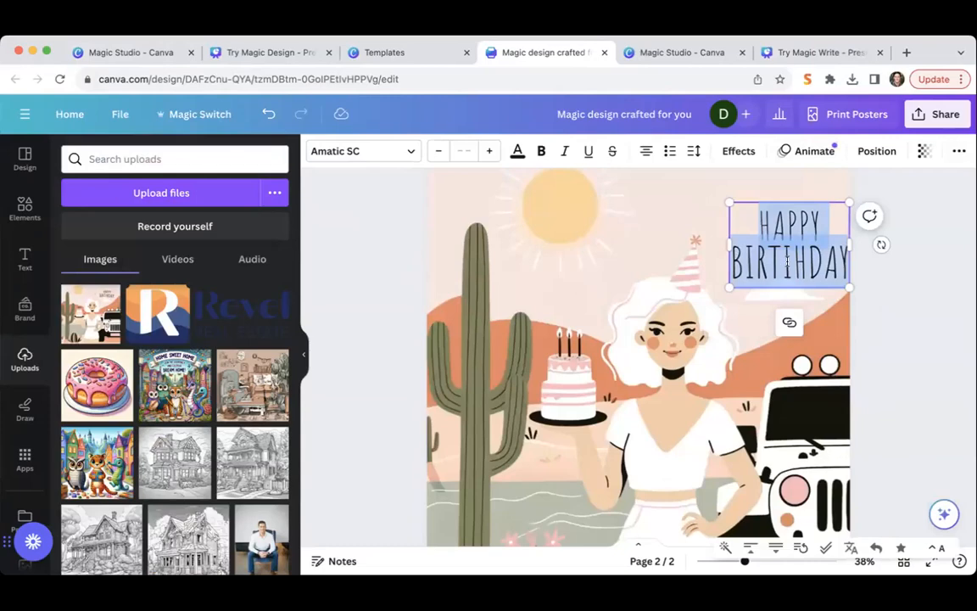
click(787, 262)
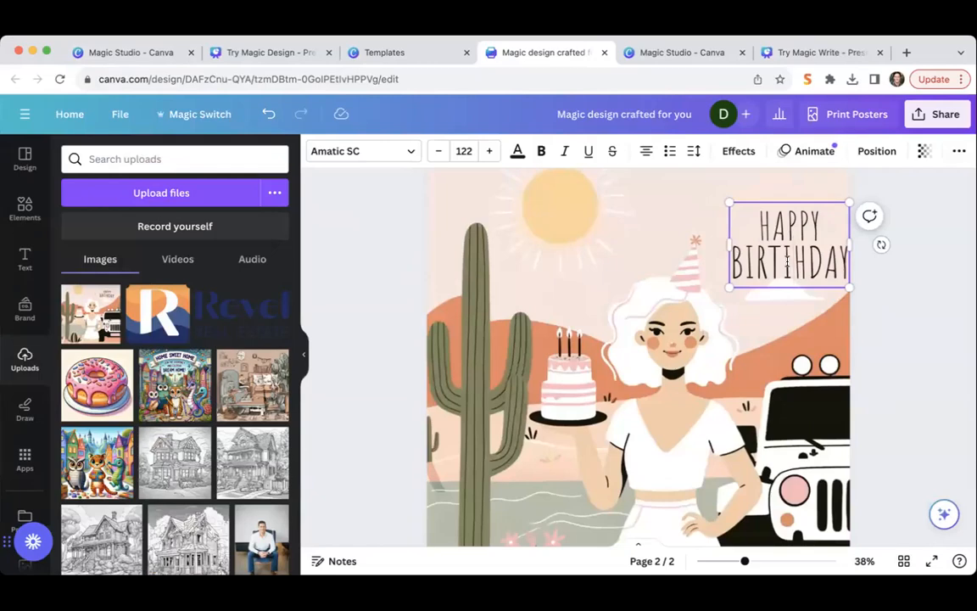
key(BackSpace)
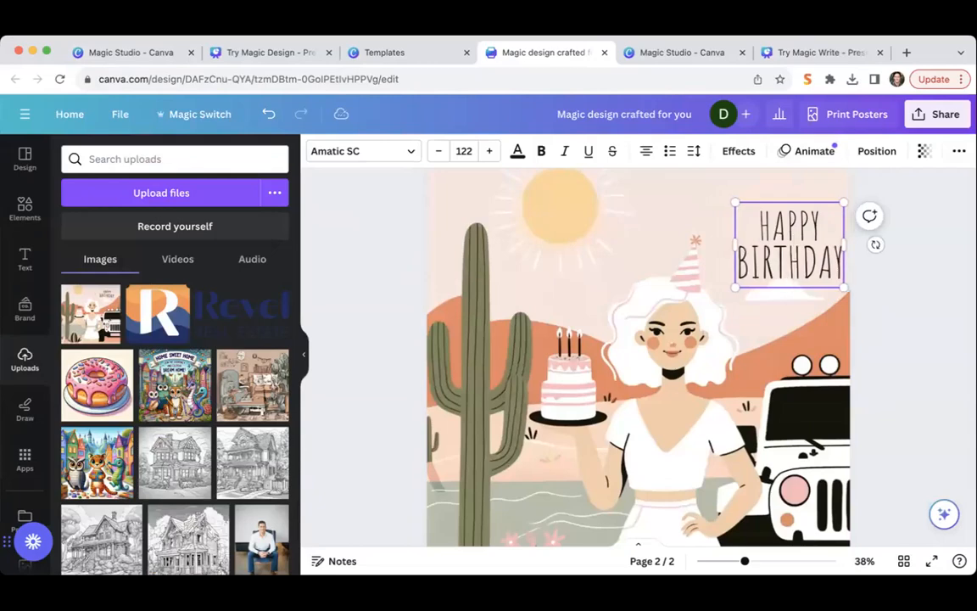
click(911, 308)
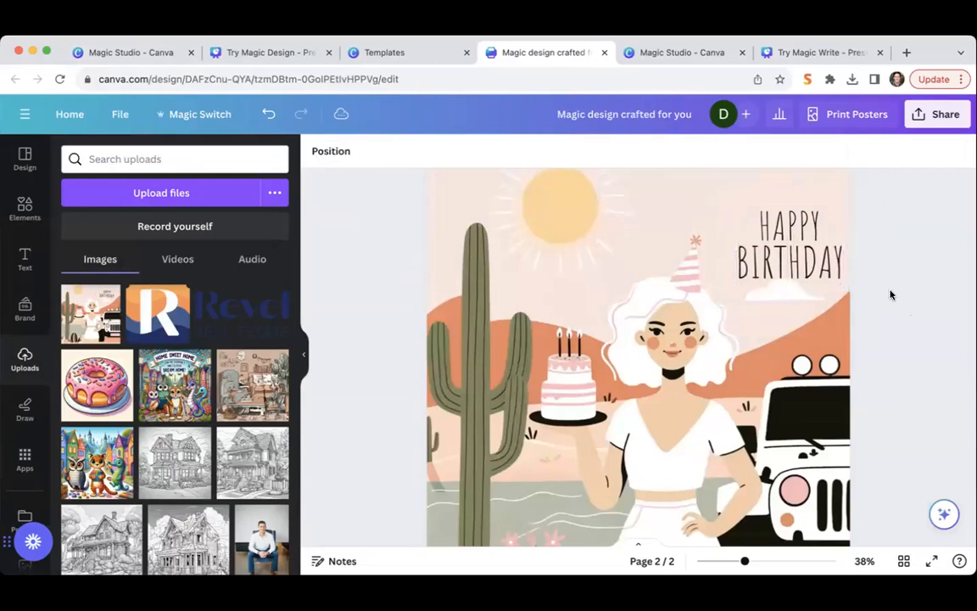
drag(796, 258, 787, 256)
mouse_move(786, 255)
mouse_down()
mouse_move(791, 240)
mouse_move(685, 242)
mouse_move(781, 246)
mouse_up()
click(917, 312)
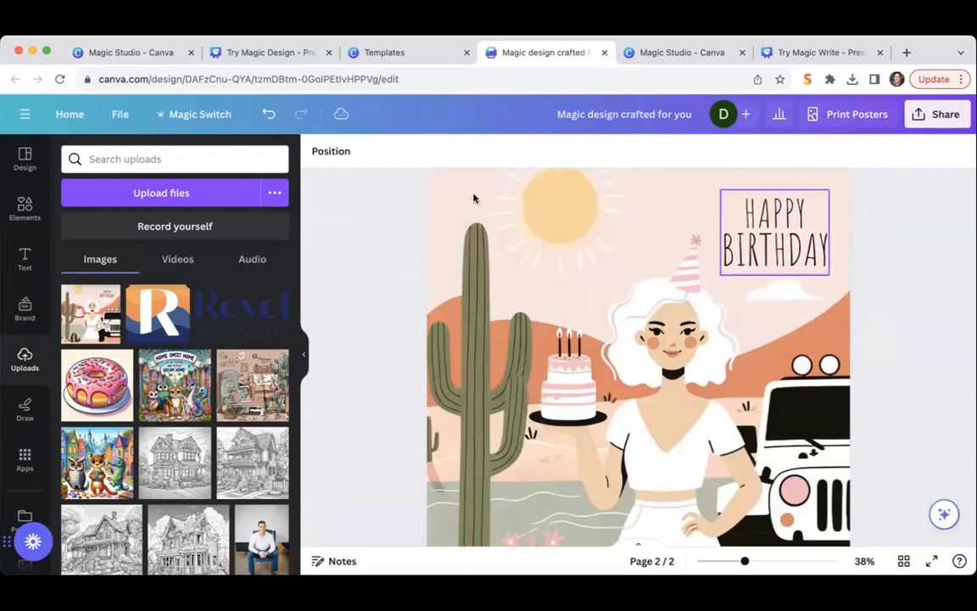
Undo the text edits and the extraction, and scale the illustration to the full page width.
click(268, 115)
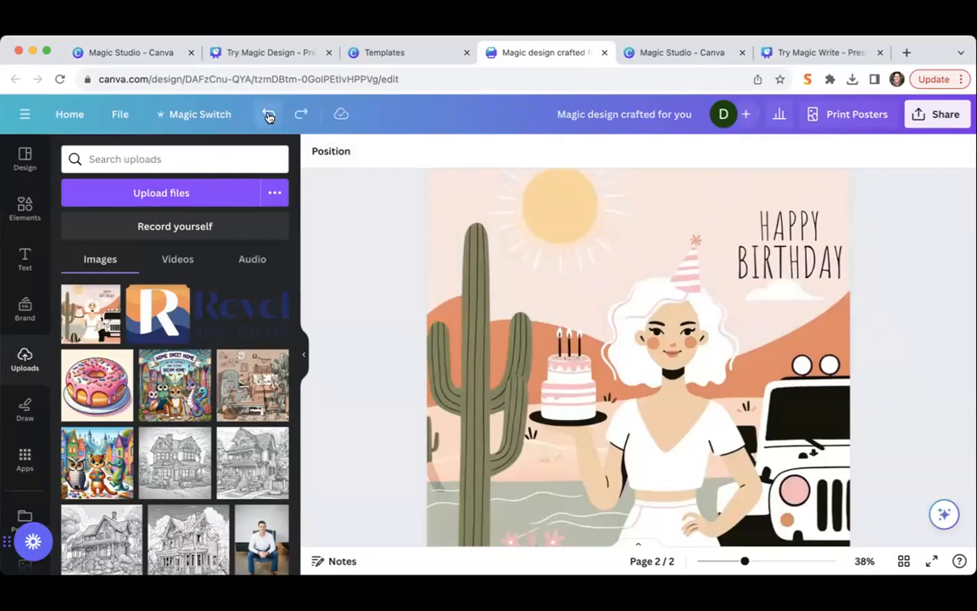
click(268, 117)
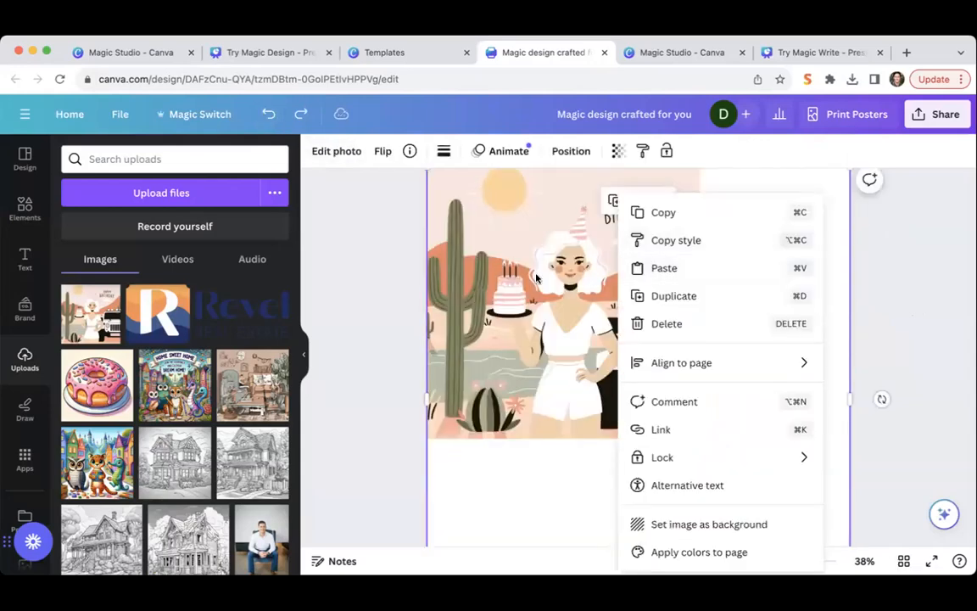
click(585, 275)
drag(585, 275, 707, 291)
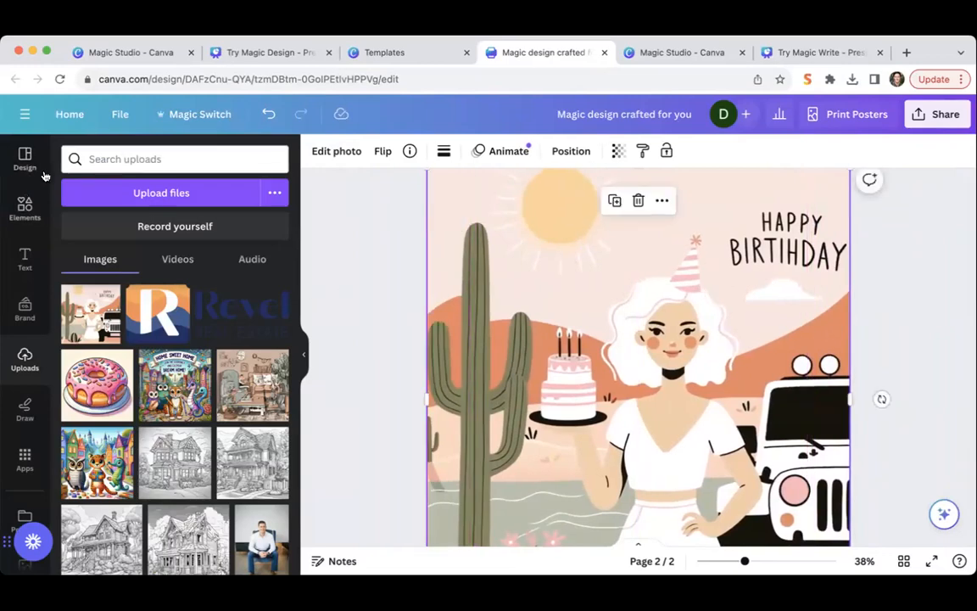
Turn the lettering in the resized illustration into an editable text box with Grab Text.
click(329, 157)
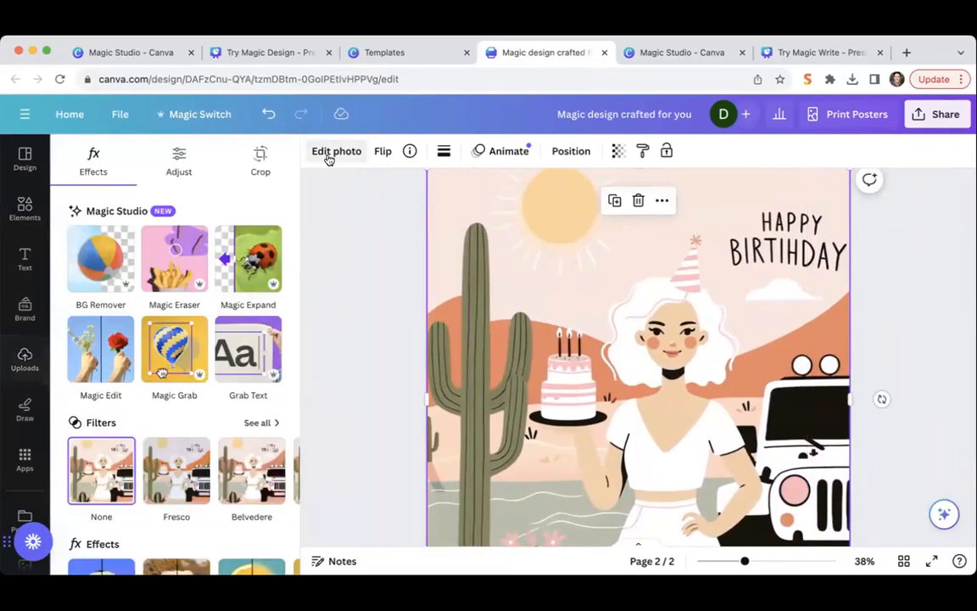
click(248, 348)
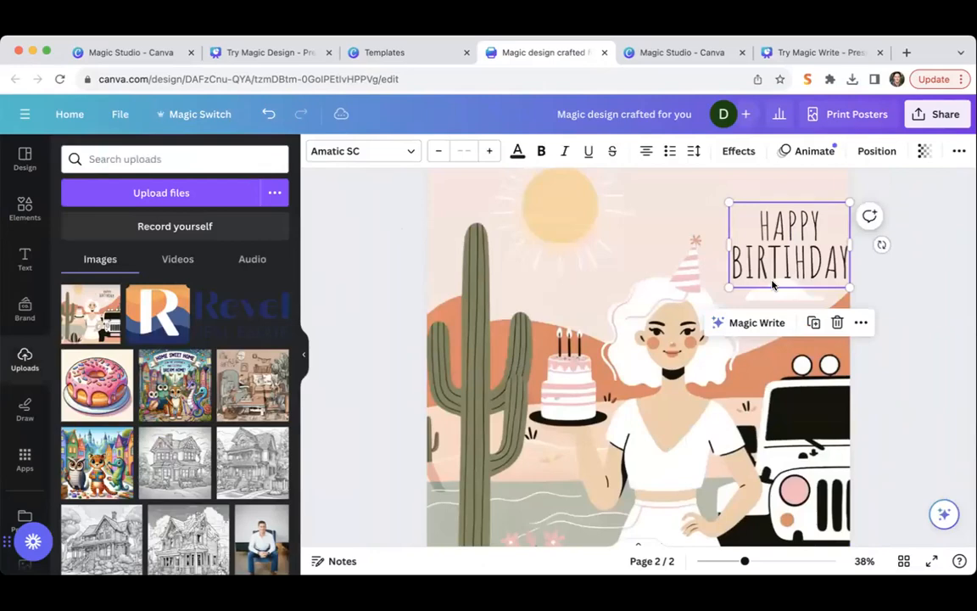
Fix the spelling of the second word to "BIRTHDAY" and shift the text box slightly left.
click(793, 265)
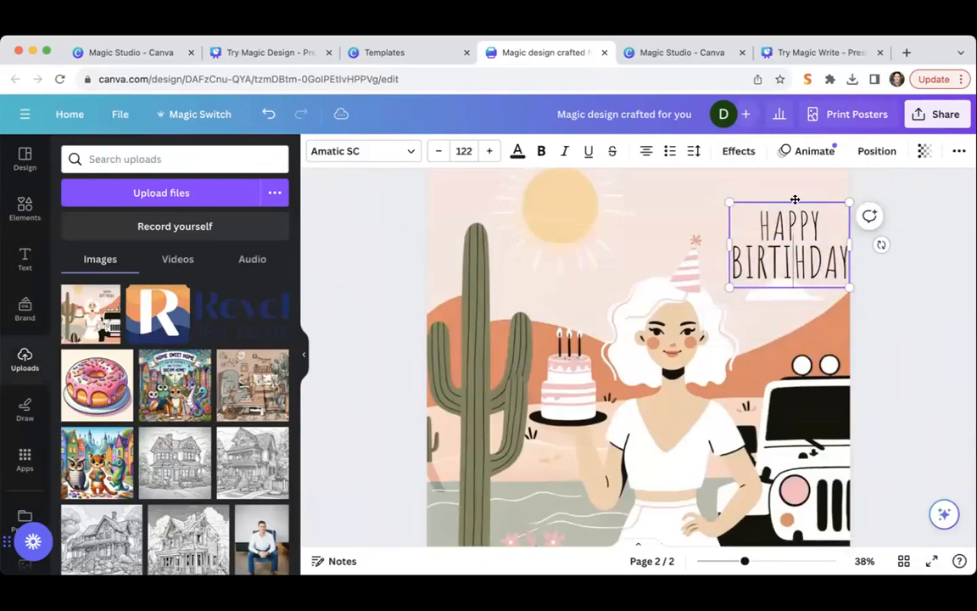
drag(744, 212, 783, 198)
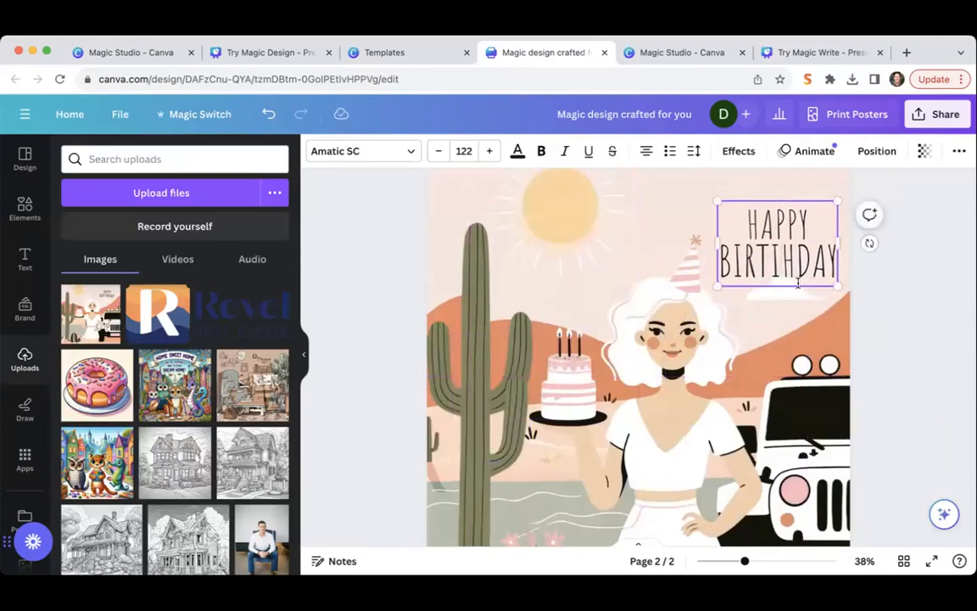
click(886, 310)
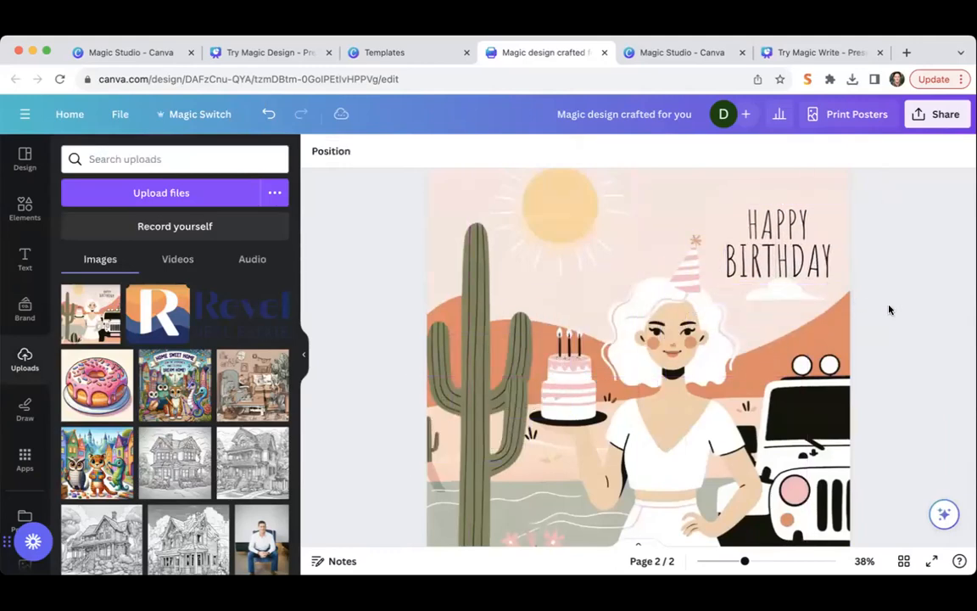
Delete the birthday illustration from behind the lettering and select the "HAPPY BIRTHDAY" text box.
click(798, 266)
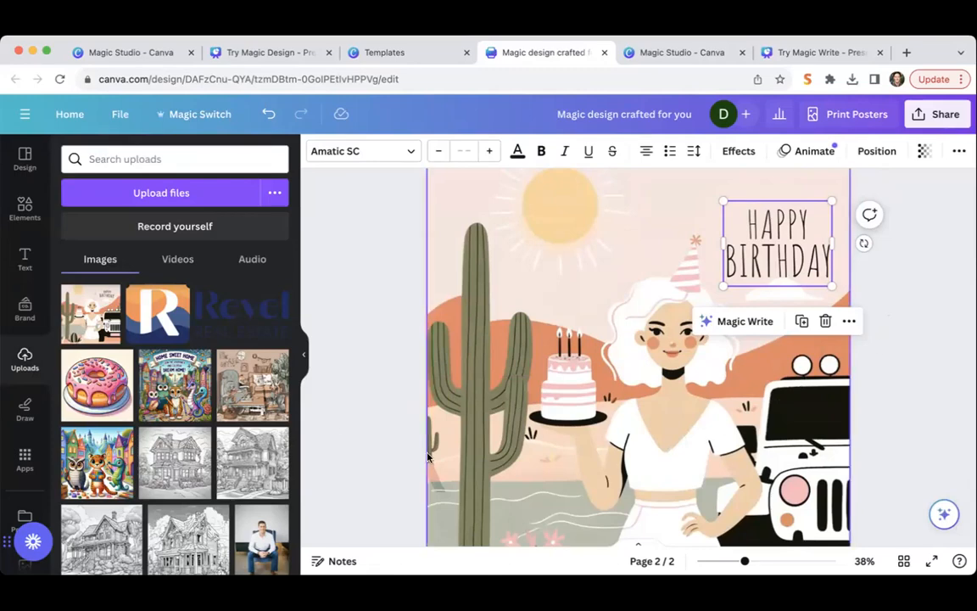
click(612, 391)
key(Delete)
click(776, 246)
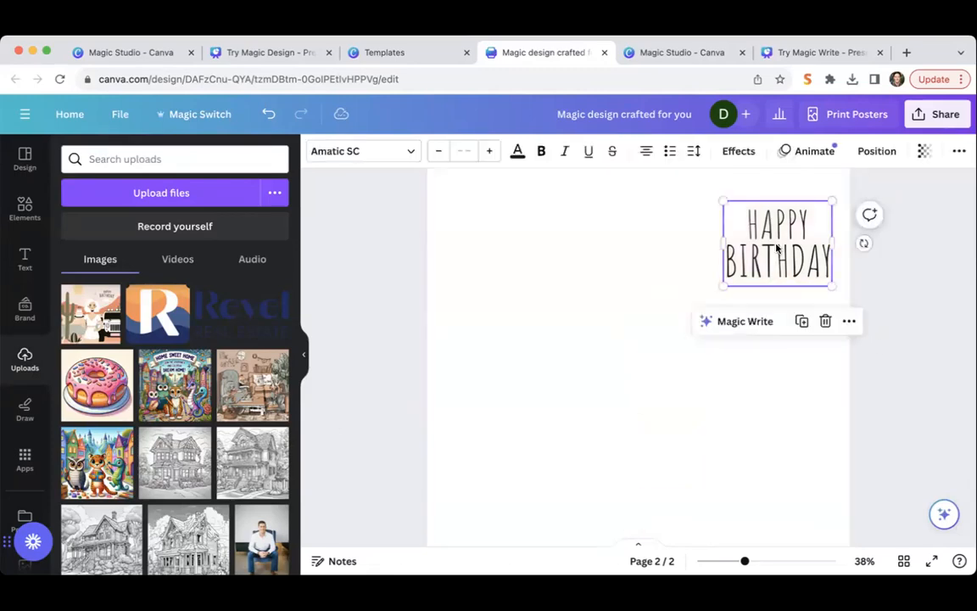
Replace the birthday text box with the uploaded "HOME SWEET HOME" illustration, scaled from the page's left edge to about full page width.
key(Delete)
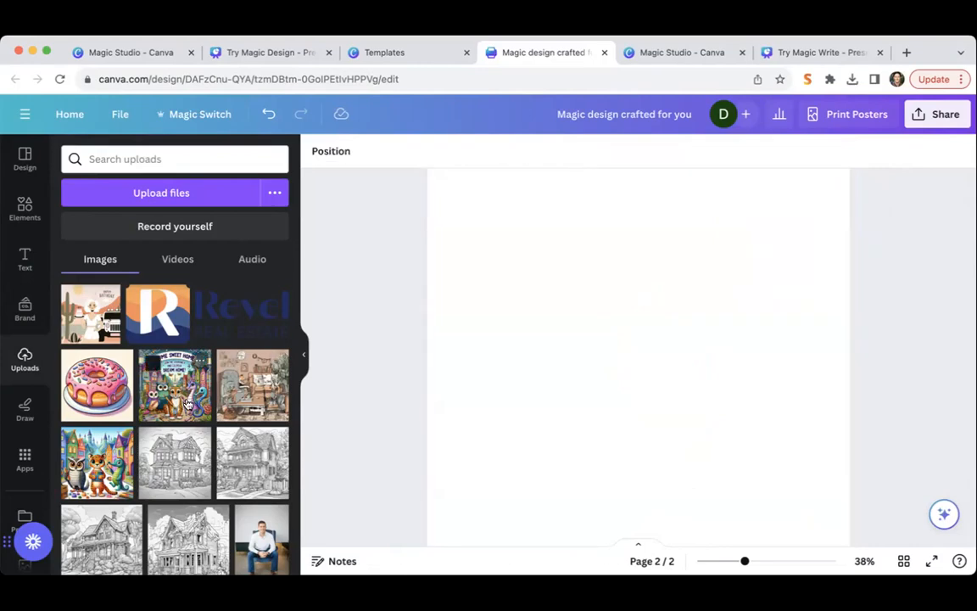
click(188, 404)
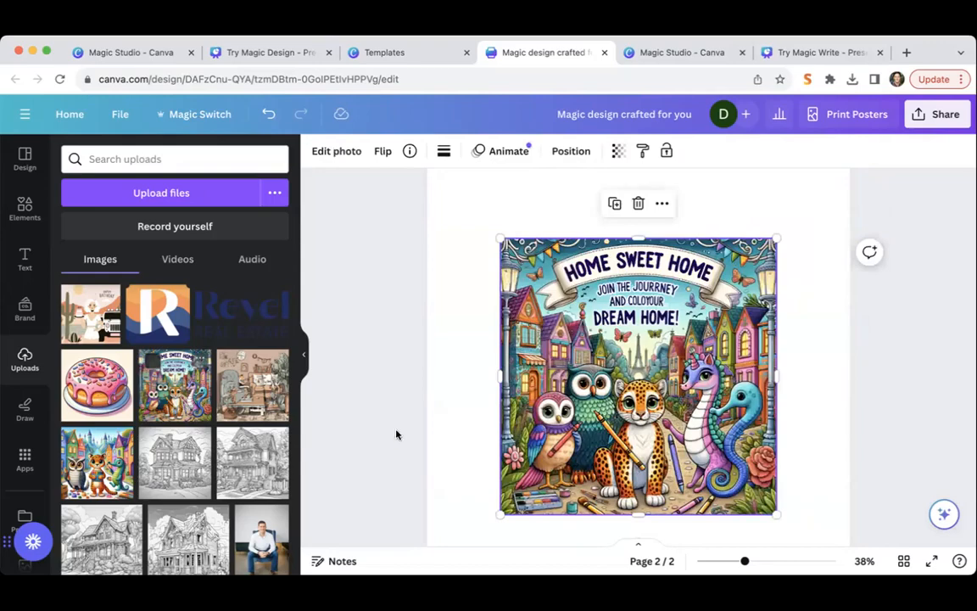
drag(575, 424, 502, 373)
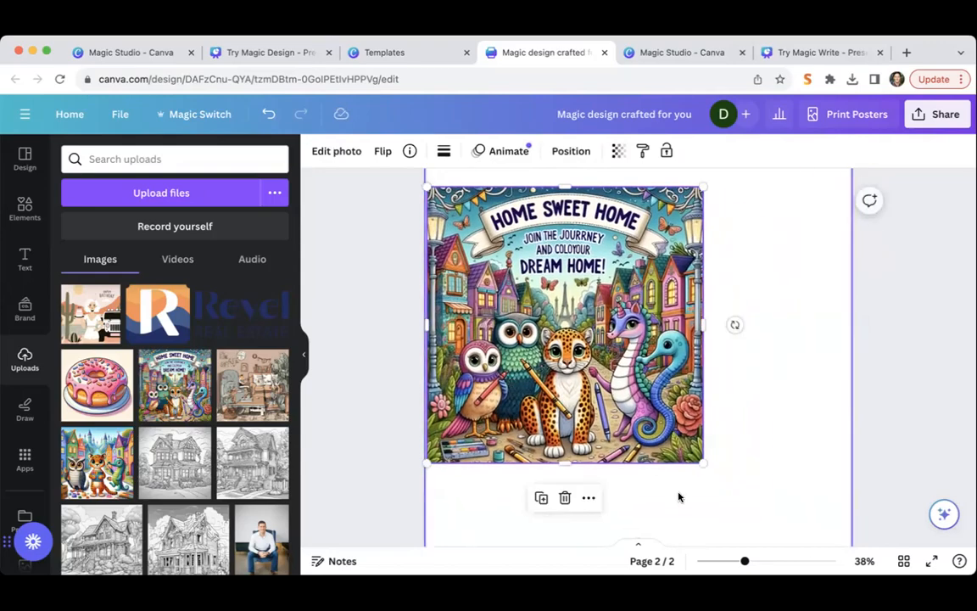
drag(701, 461, 903, 558)
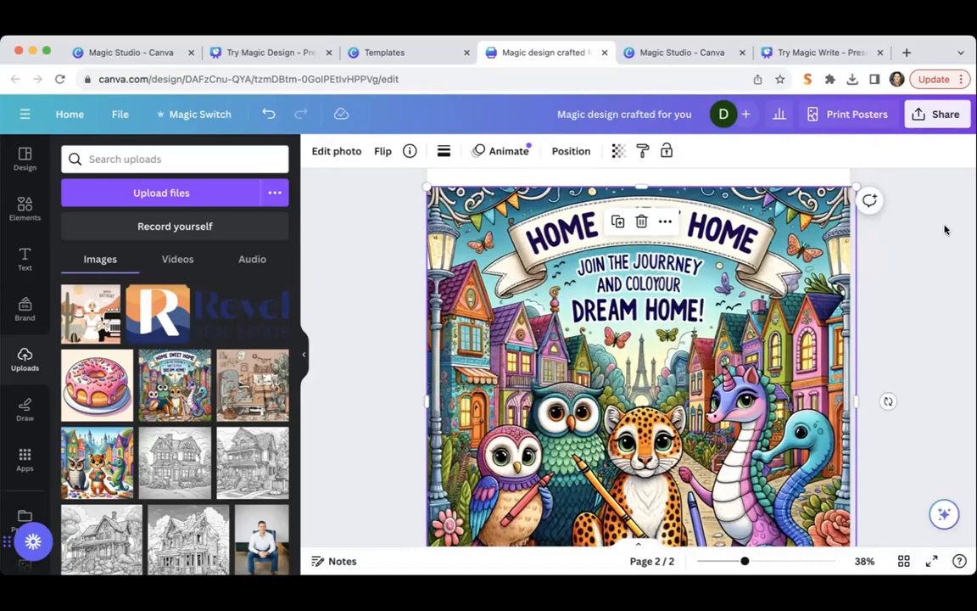
click(924, 251)
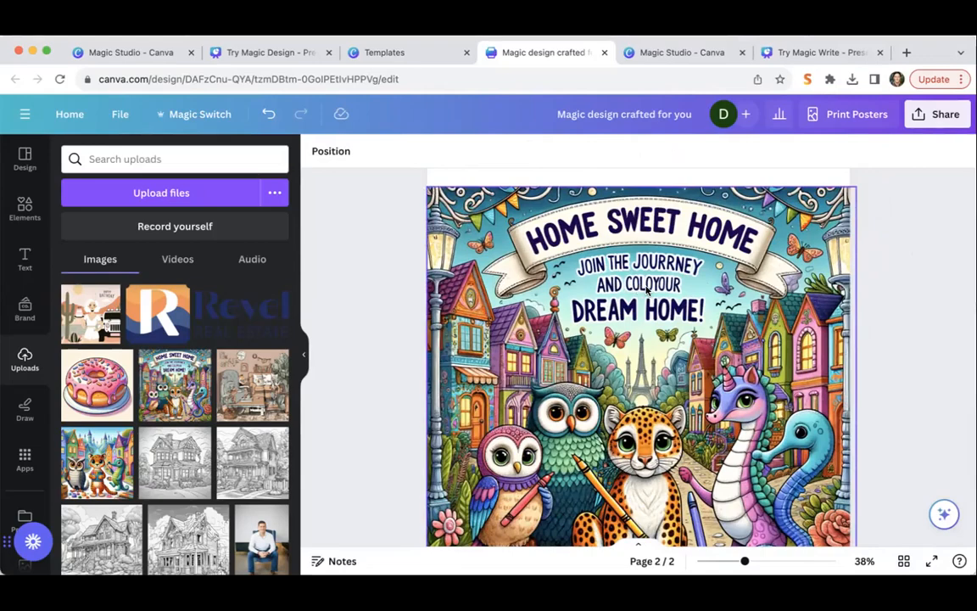
Extract the lettering of the "HOME SWEET HOME" illustration into editable text boxes with Grab Text.
click(583, 268)
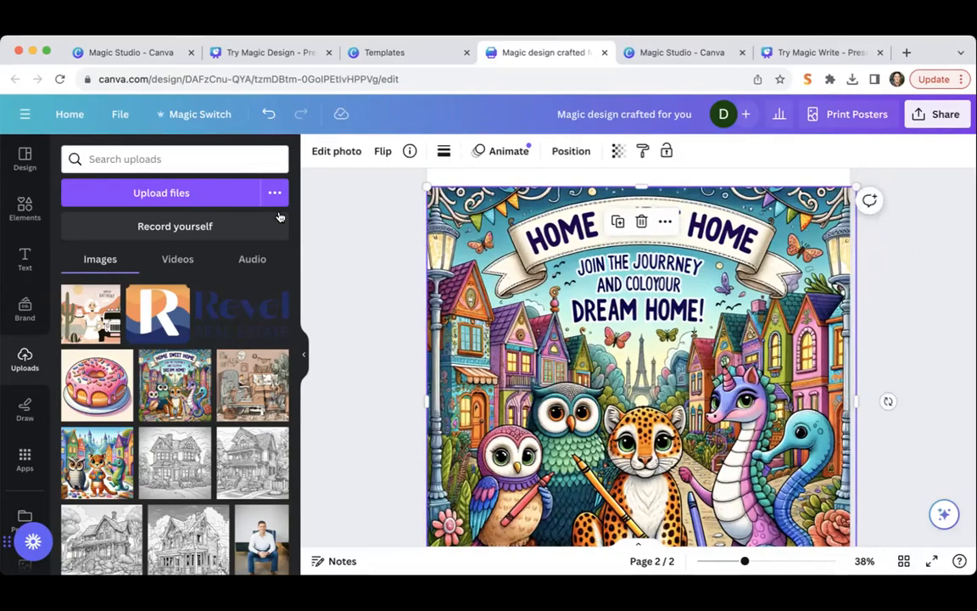
click(354, 153)
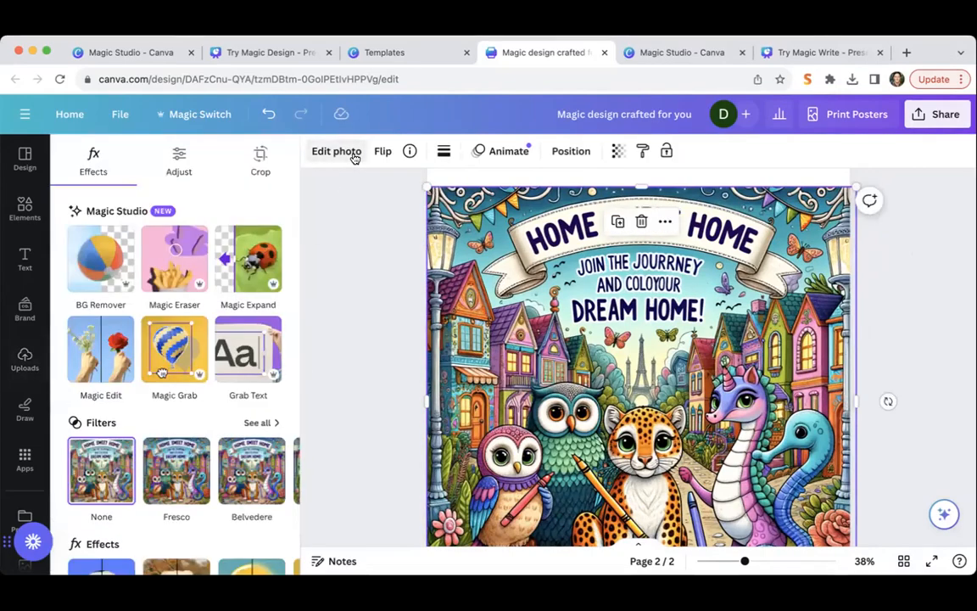
click(235, 354)
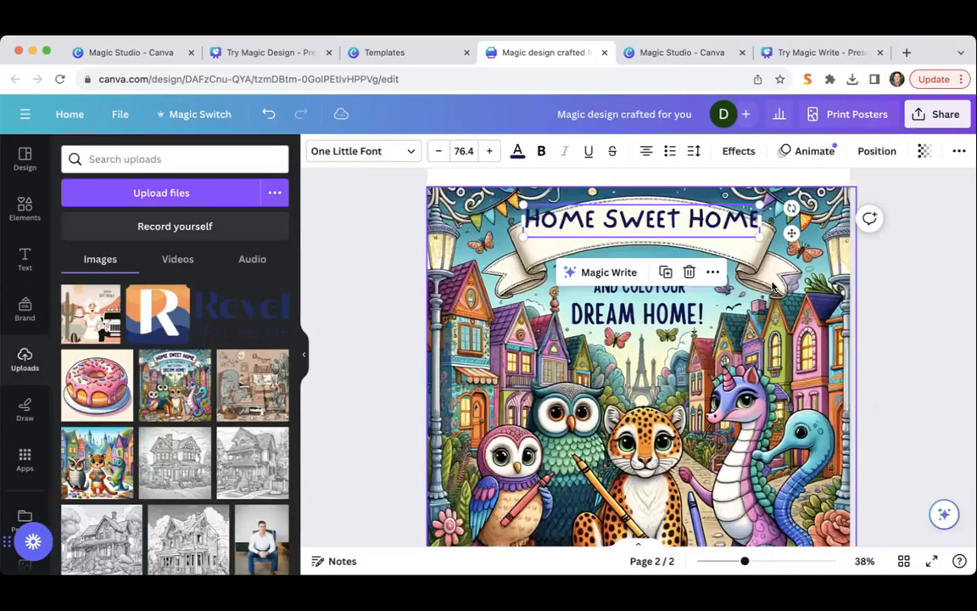
Delete all the extracted text boxes from the banner and sky of the illustration.
click(697, 257)
click(700, 213)
drag(700, 214, 753, 405)
key(Delete)
click(670, 312)
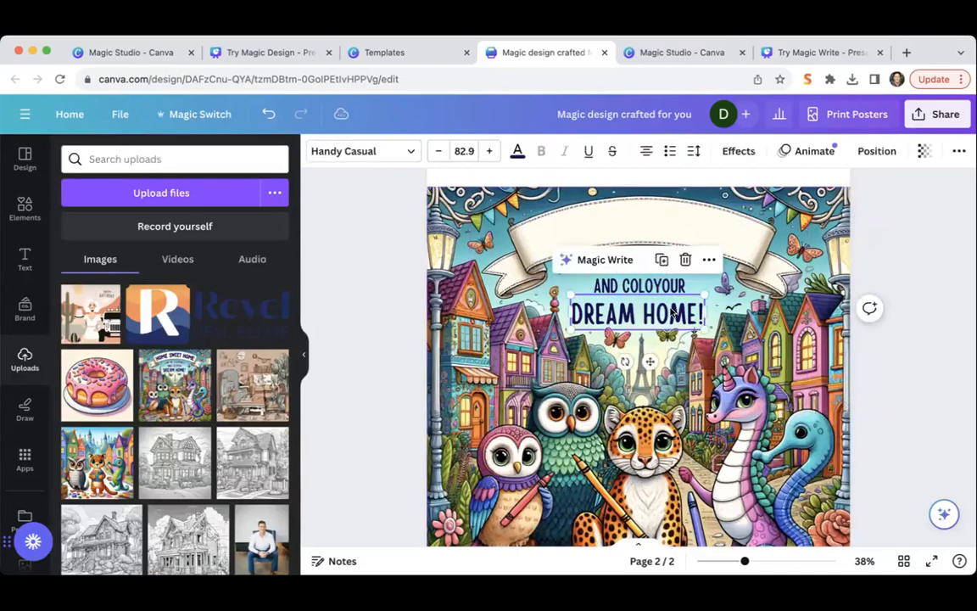
key(Delete)
click(665, 286)
key(Delete)
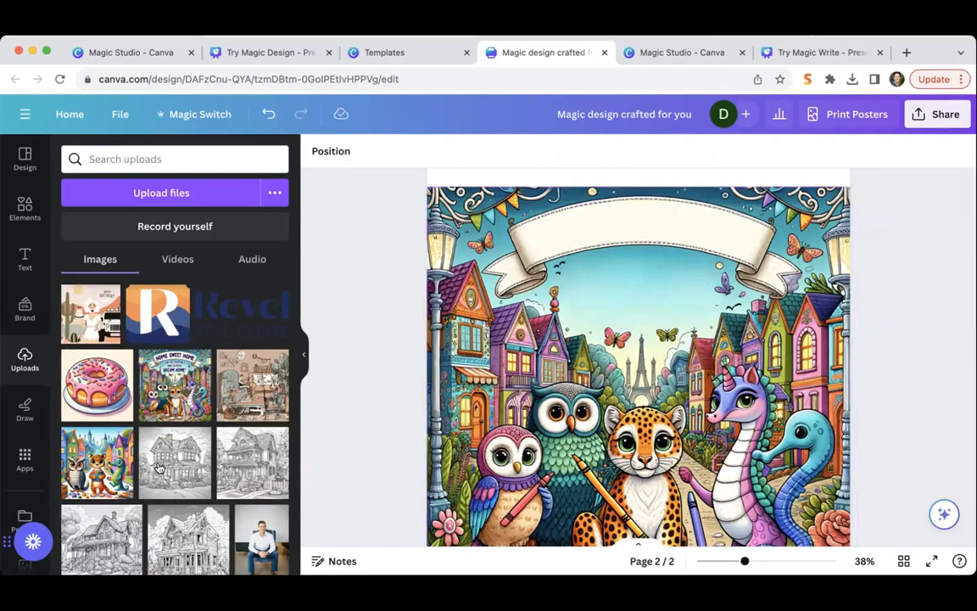
Place a fresh copy of the original "HOME SWEET HOME" illustration over the text-free one and deselect it.
click(176, 390)
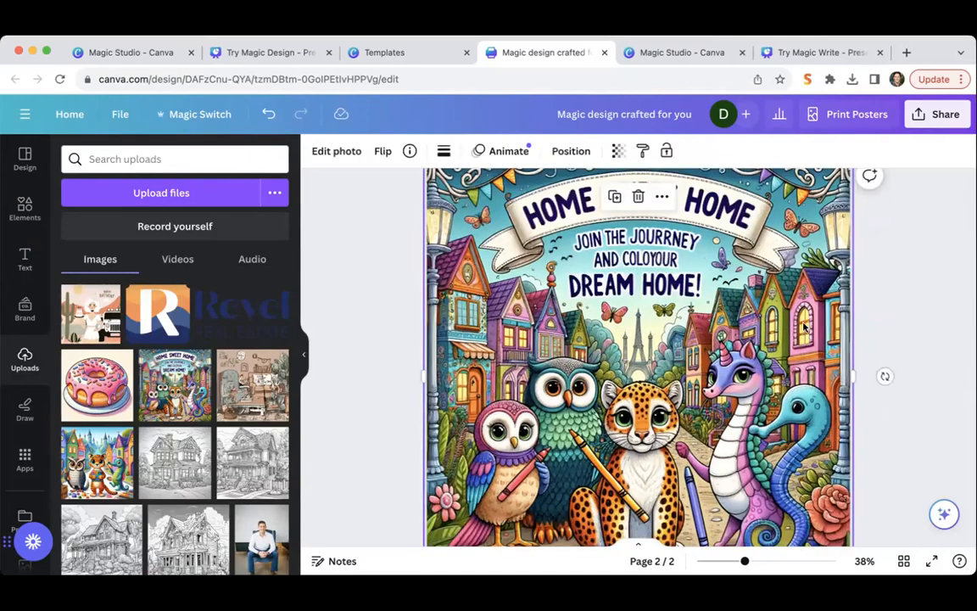
scroll(913, 300, up, 1)
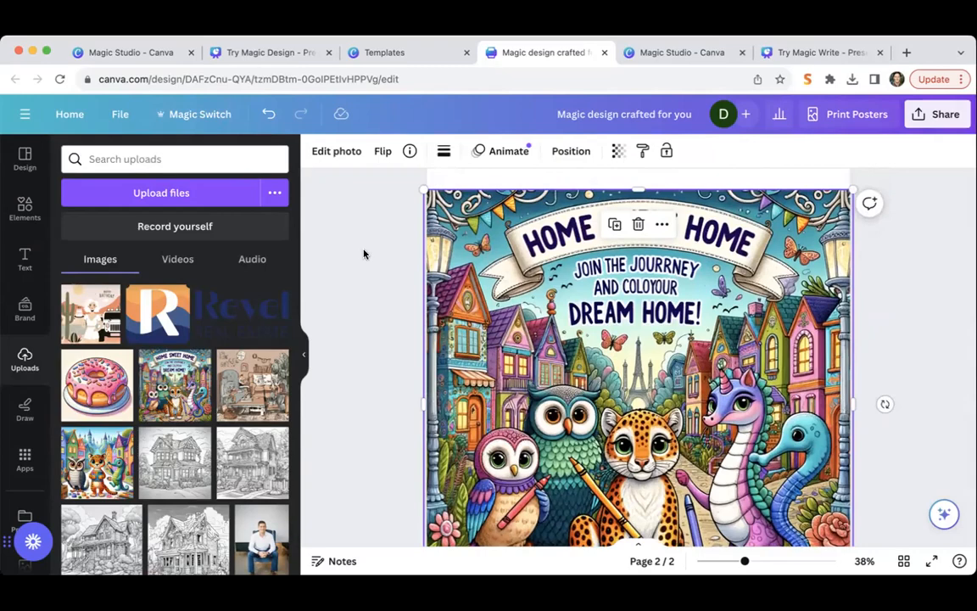
click(946, 269)
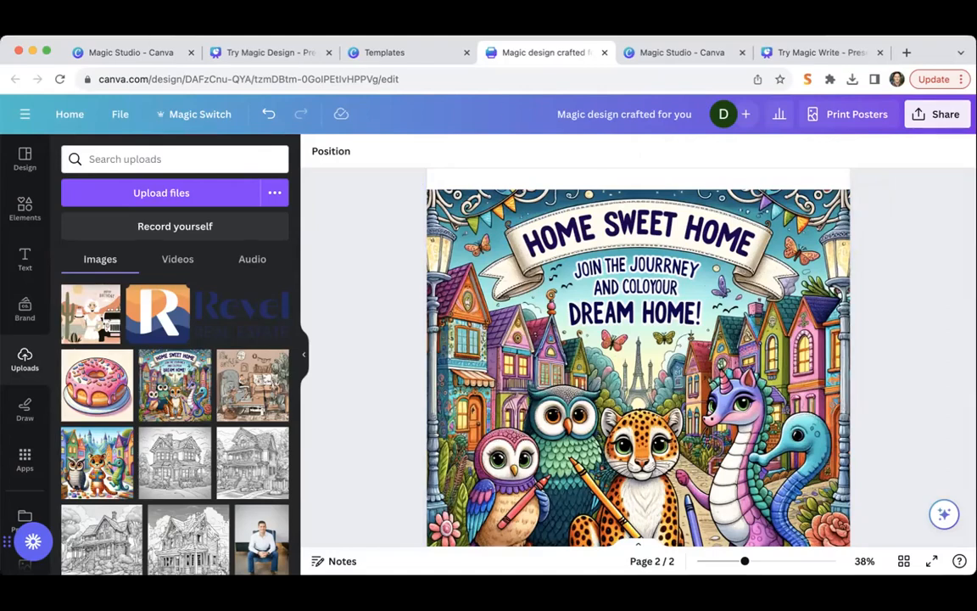
Switch to ChatGPT by loading chat.openai.com in the browser tab that shows the Magic Studio page.
click(146, 54)
click(153, 79)
text(chat.openai.com)
key(Down)
key(Down)
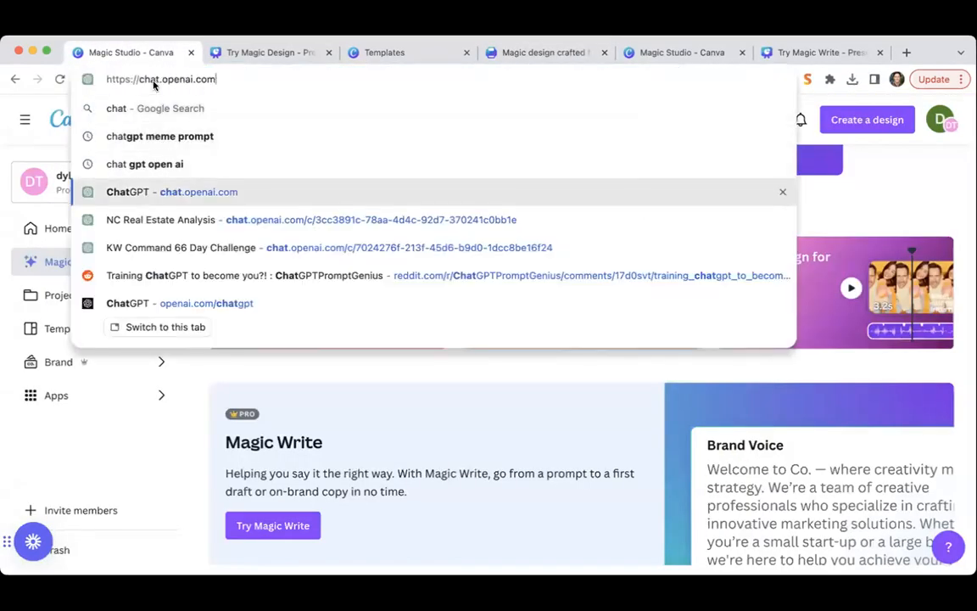
key(Return)
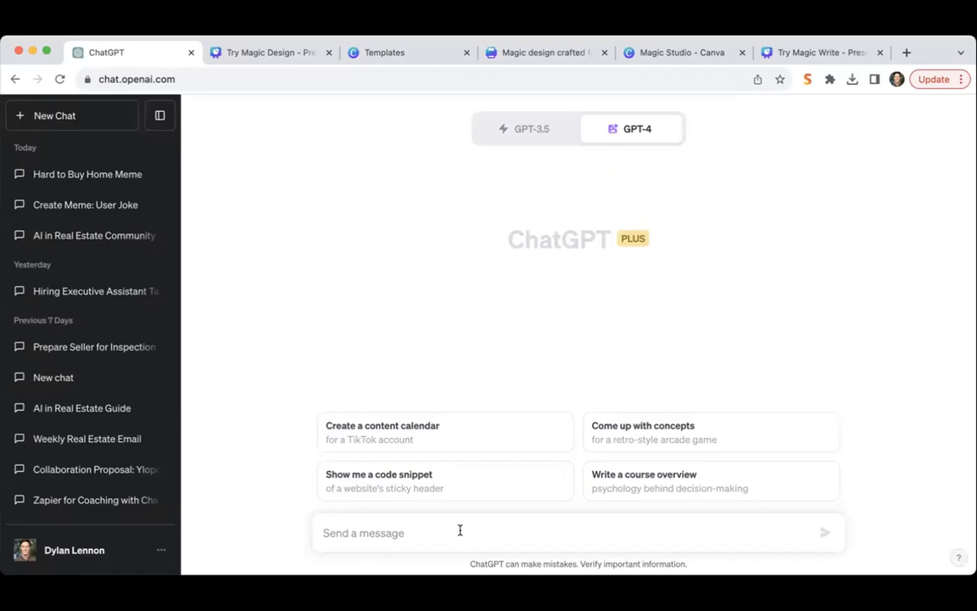
Send ChatGPT the prompt "create a list of 52 lesser known facts about my hometown Asheville, NC".
click(460, 530)
text(create )
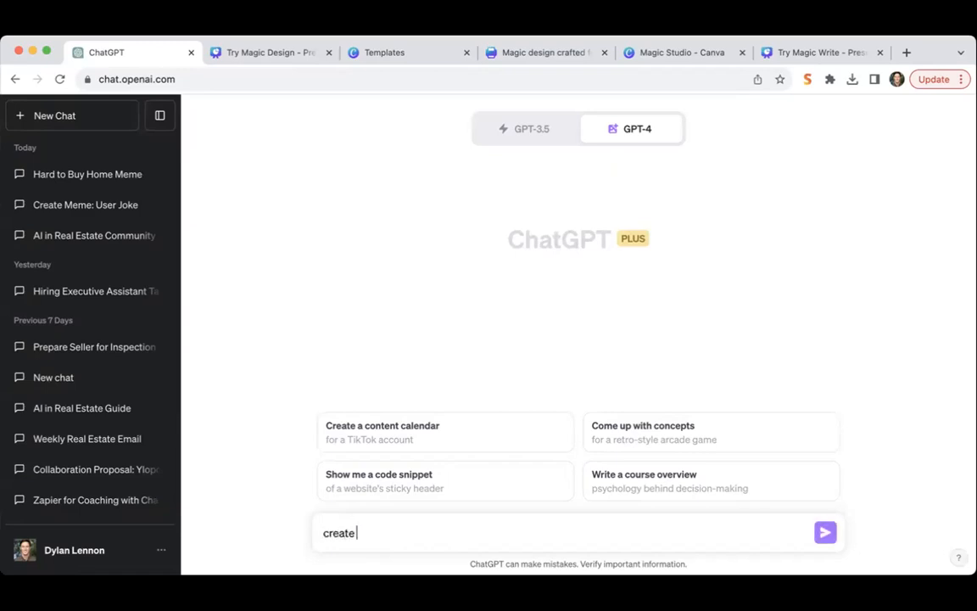
text(a list of 52 lesser t)
key(BackSpace)
text(known facts about my)
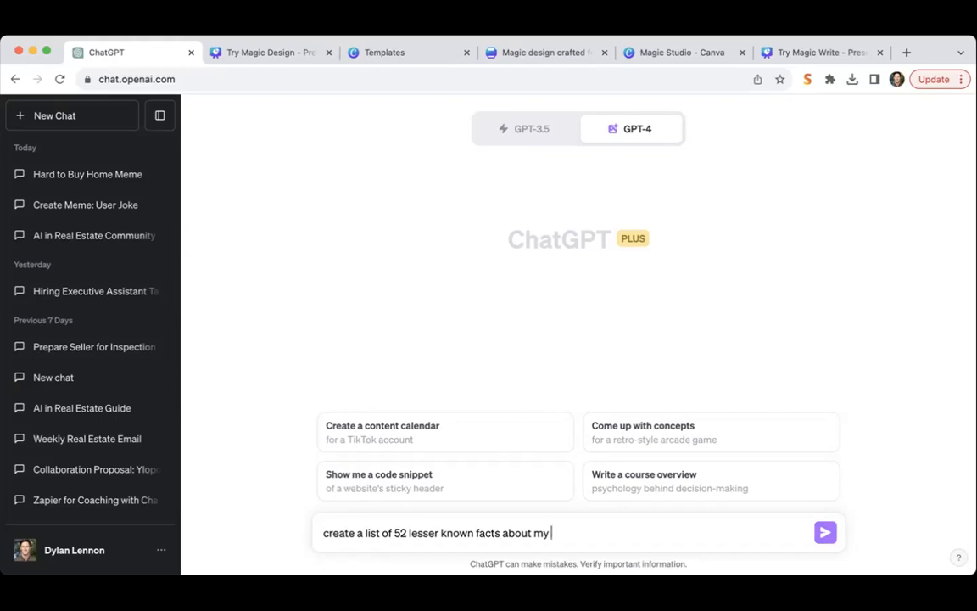
text(oem)
key(BackSpace)
key(BackSpace)
text(metown Asheville, NC)
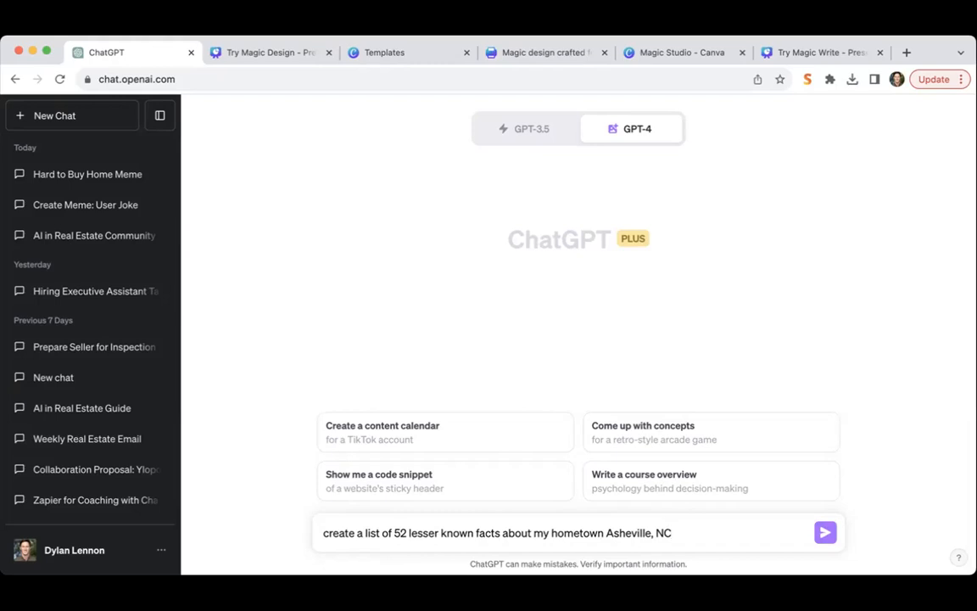
key(Return)
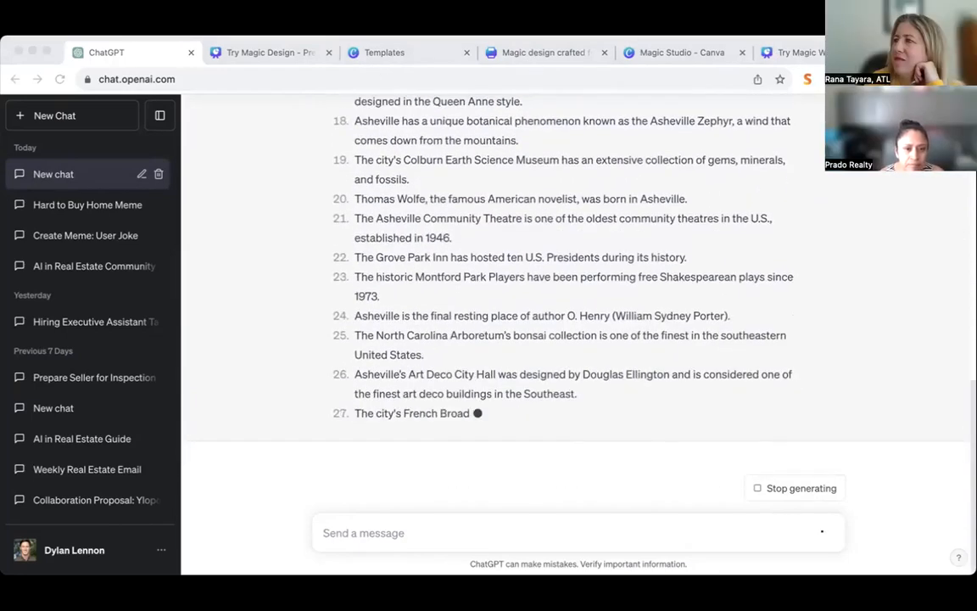
Read through the generated list of Asheville facts from the prompt down to the last entries.
scroll(522, 335, up, 10)
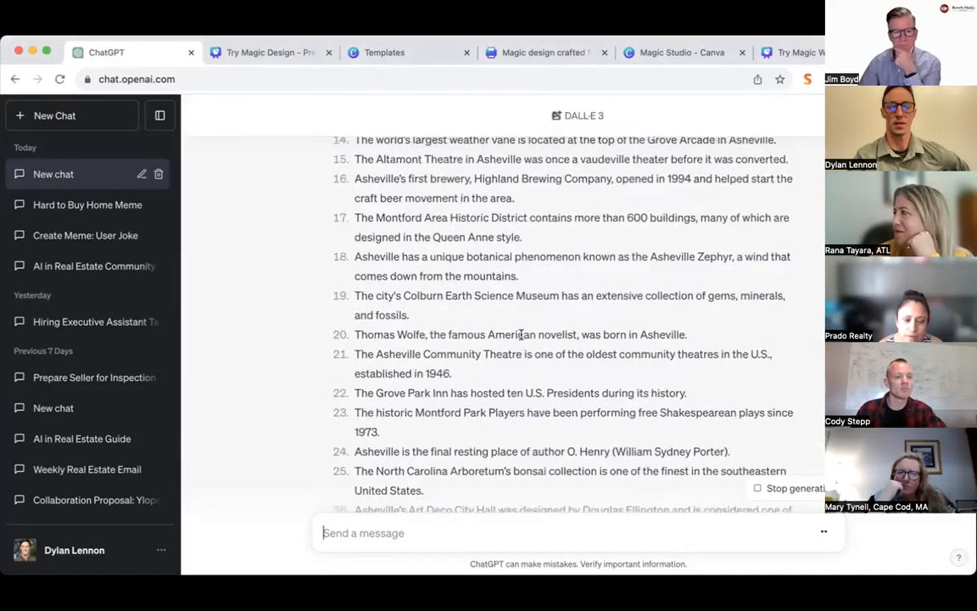
scroll(522, 335, up, 5)
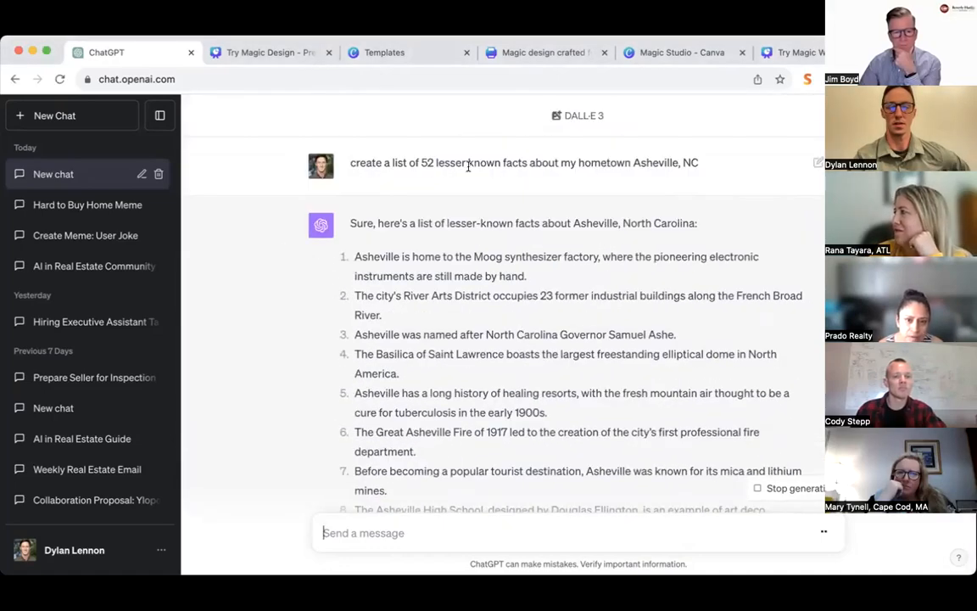
scroll(420, 167, down, 3)
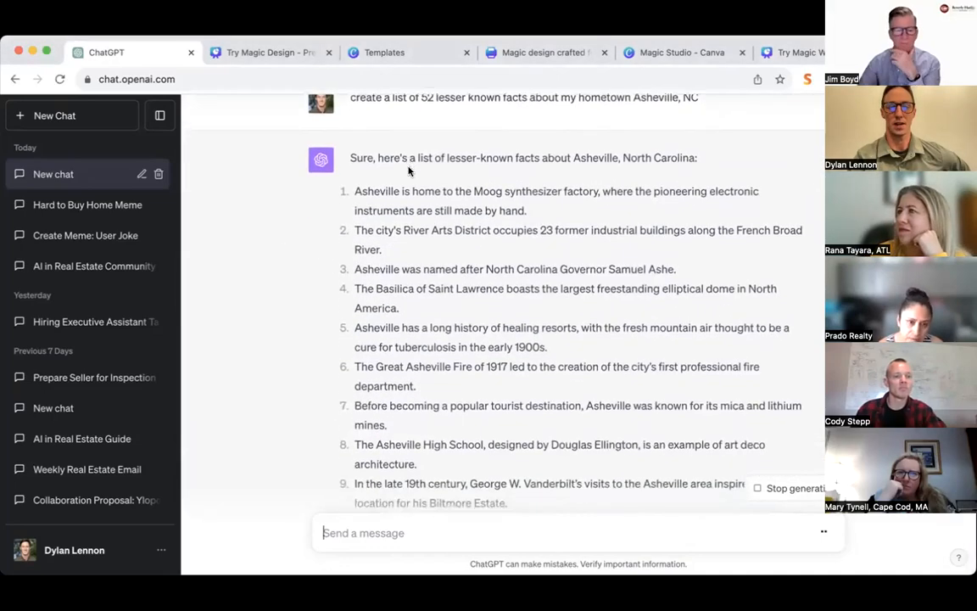
scroll(408, 167, down, 9)
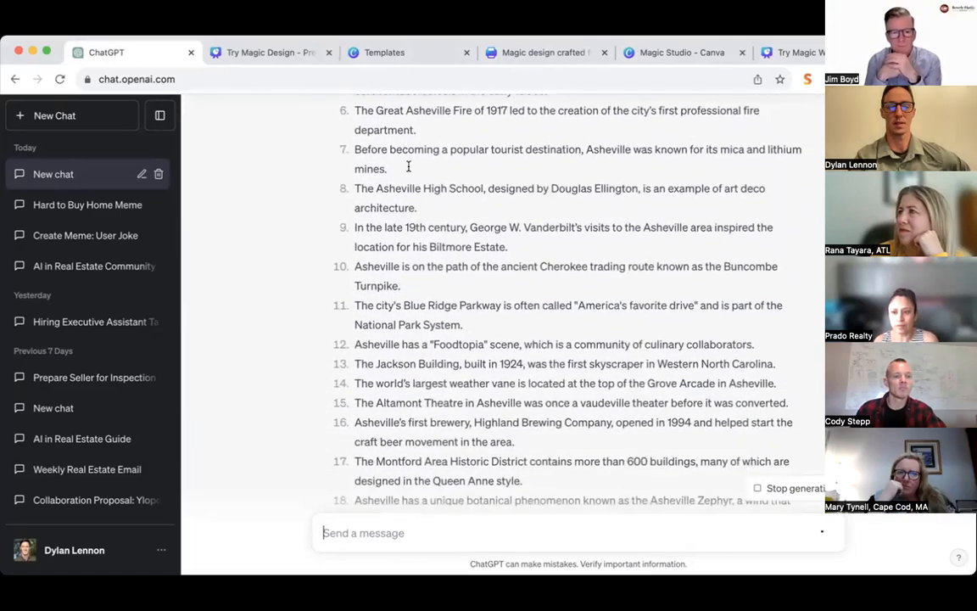
scroll(408, 167, down, 14)
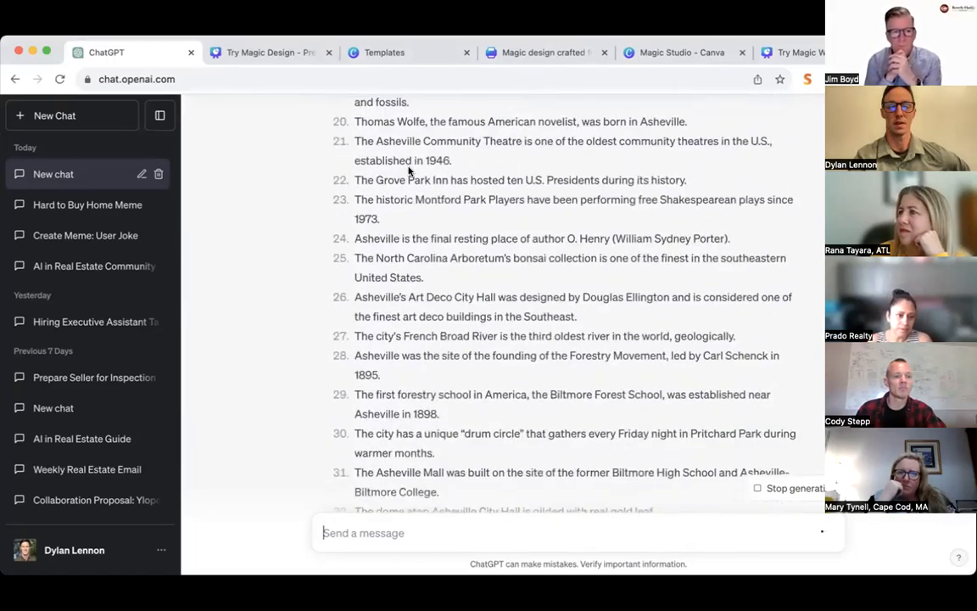
scroll(408, 169, down, 9)
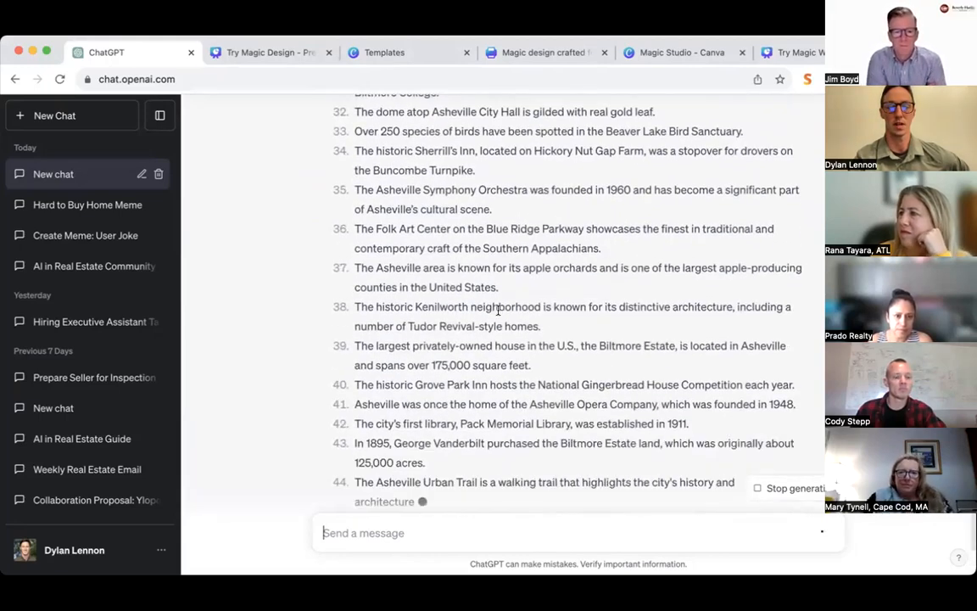
scroll(498, 311, down, 3)
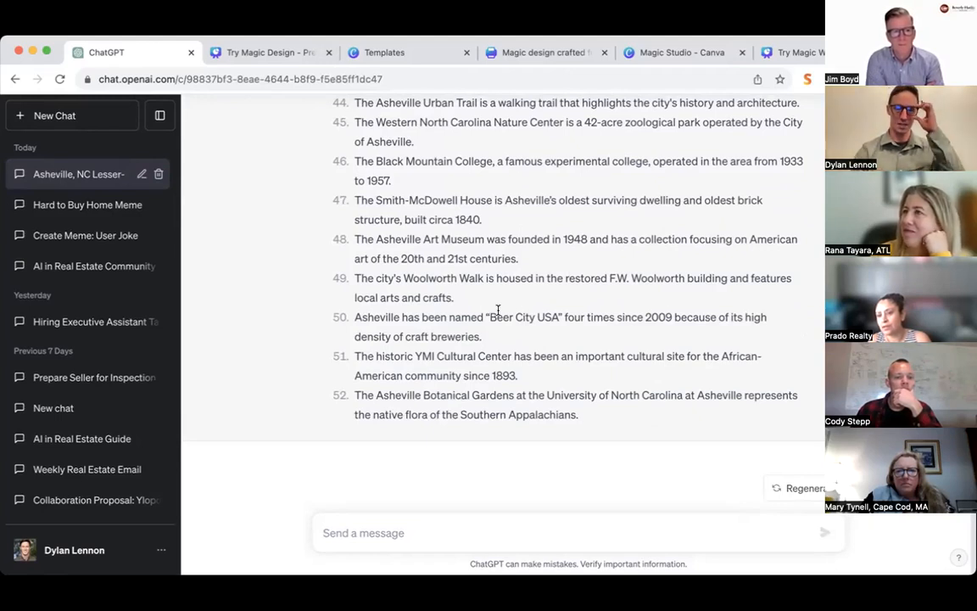
Copy the complete list of 52 Asheville facts from the reply, without its introductory sentence.
drag(585, 416, 419, 219)
scroll(419, 222, up, 3)
scroll(419, 222, up, 8)
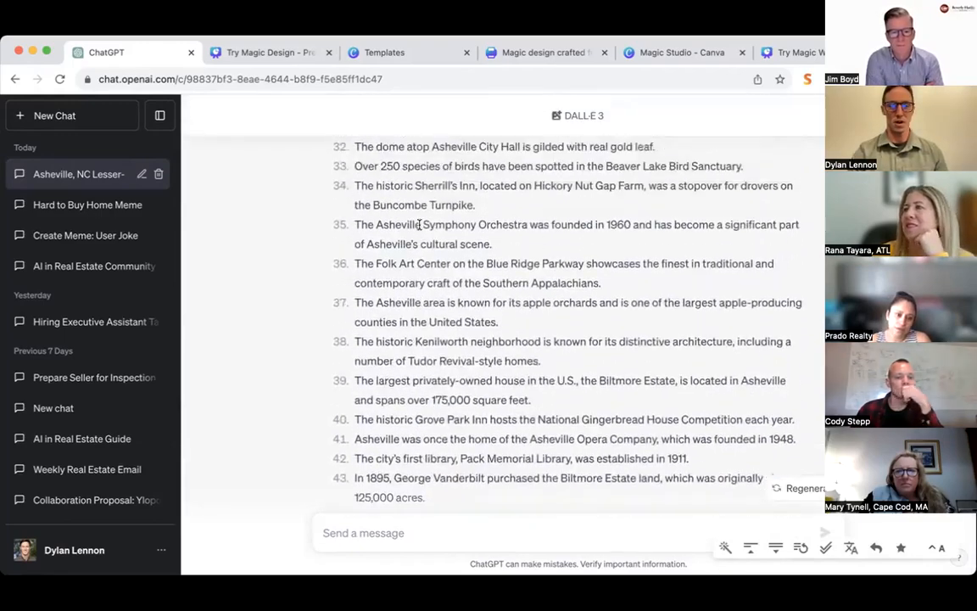
scroll(419, 224, up, 6)
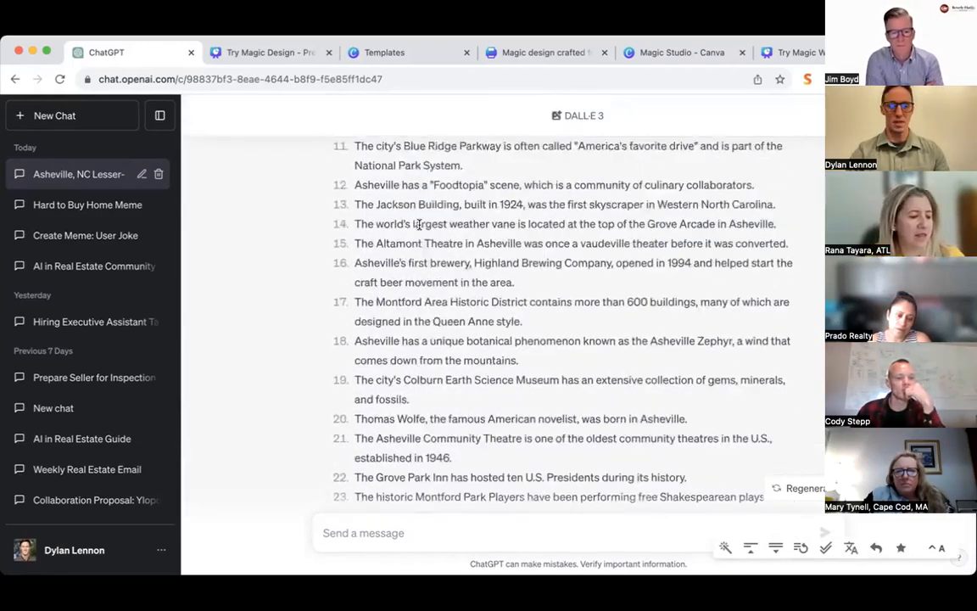
scroll(419, 224, up, 2)
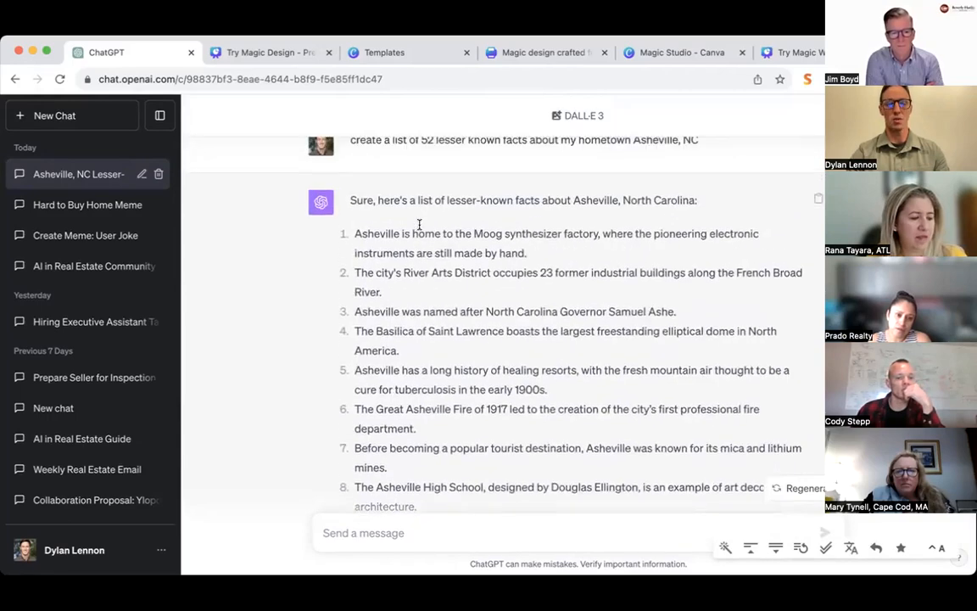
shift+click(353, 259)
key(ctrl+c)
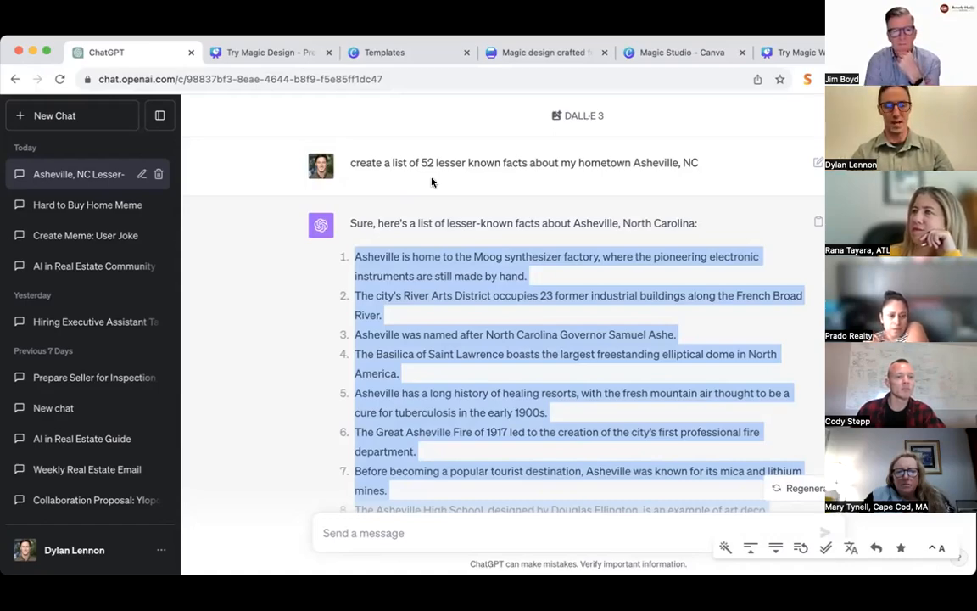
scroll(431, 182, down, 15)
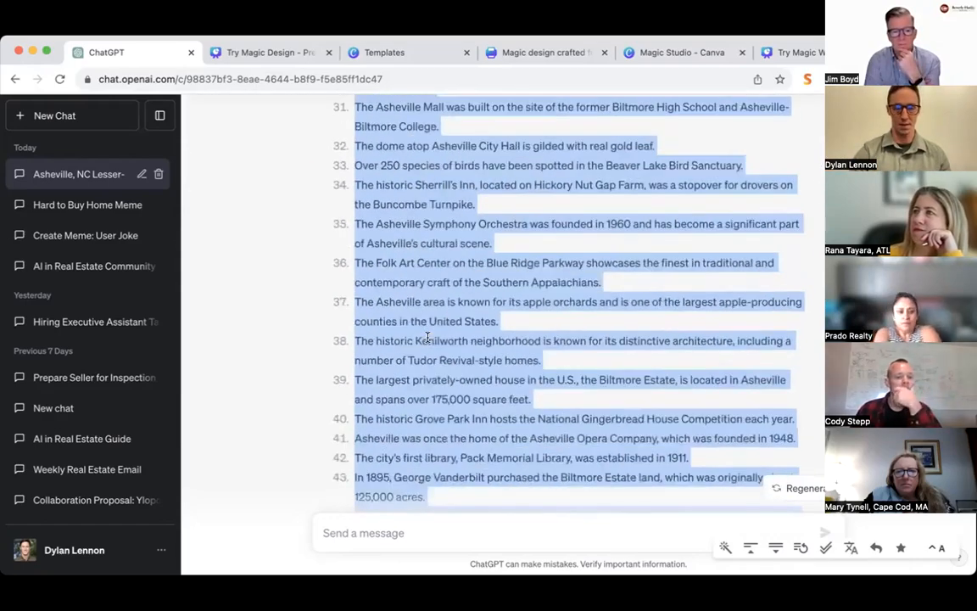
scroll(339, 254, up, 15)
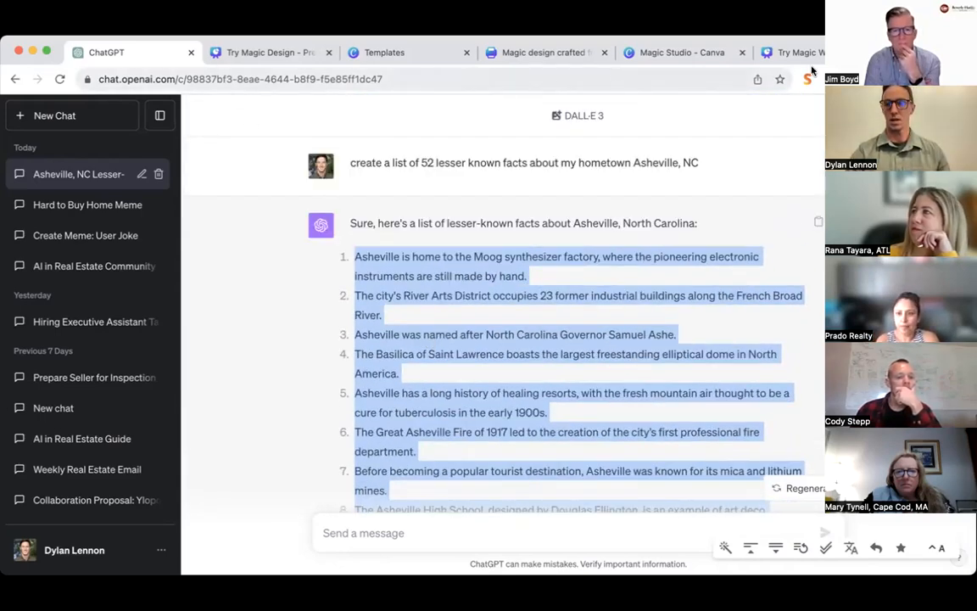
Open the Business Database spreadsheet in Google Sheets in a new browser tab.
click(905, 53)
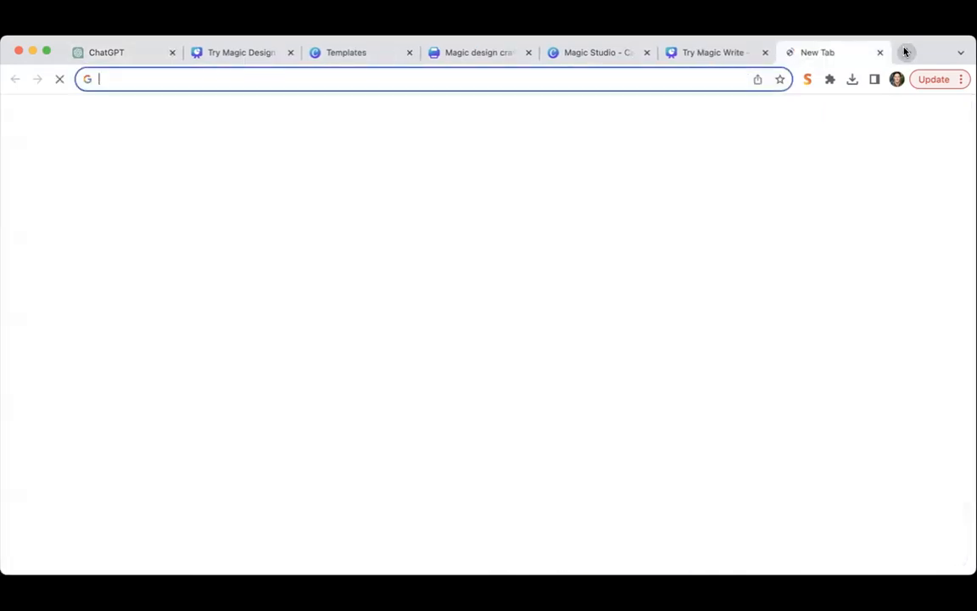
text(google sheet)
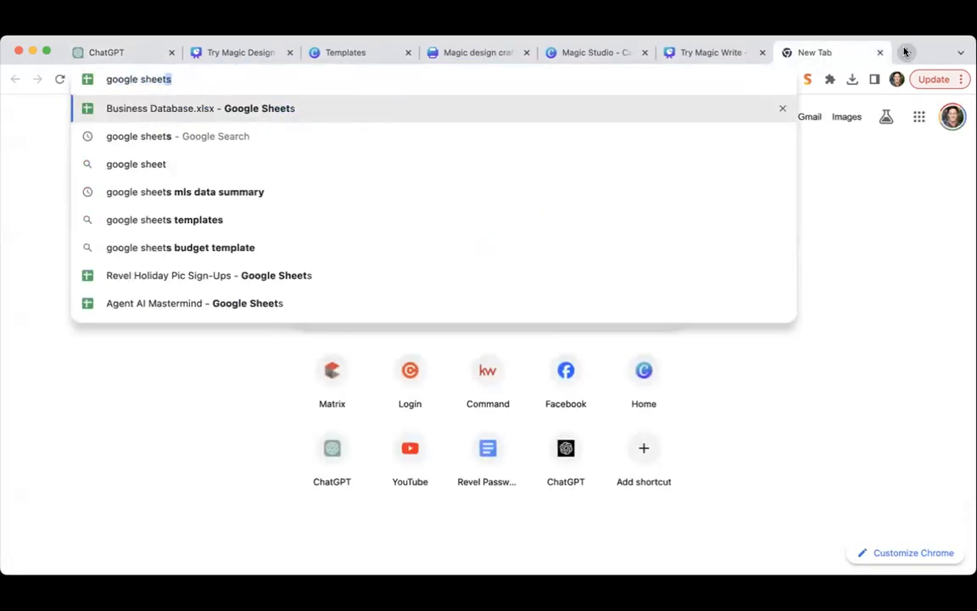
click(496, 113)
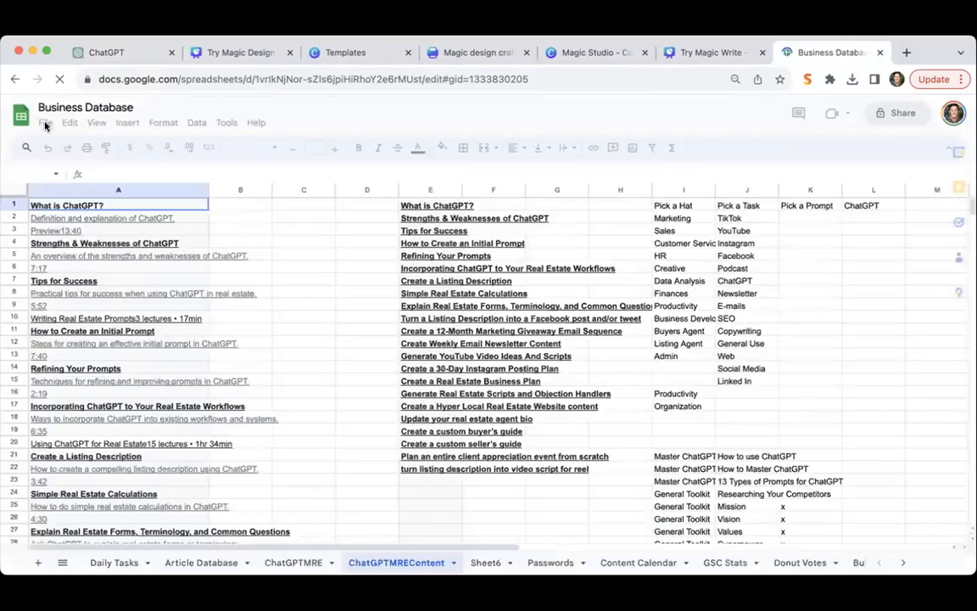
Create a new blank spreadsheet and paste the copied Asheville facts into column A starting at A1.
click(45, 124)
mouse_move(85, 143)
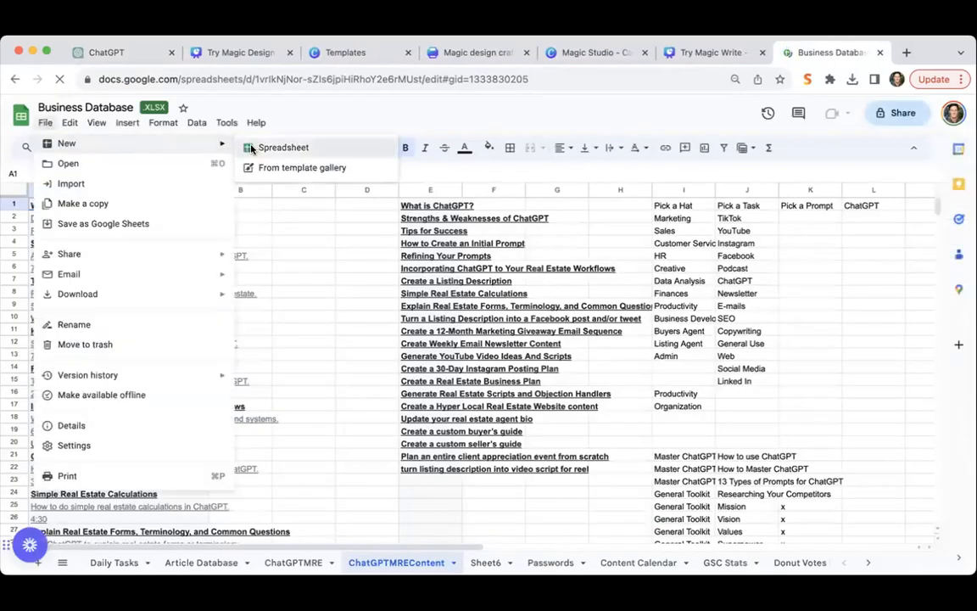
click(252, 149)
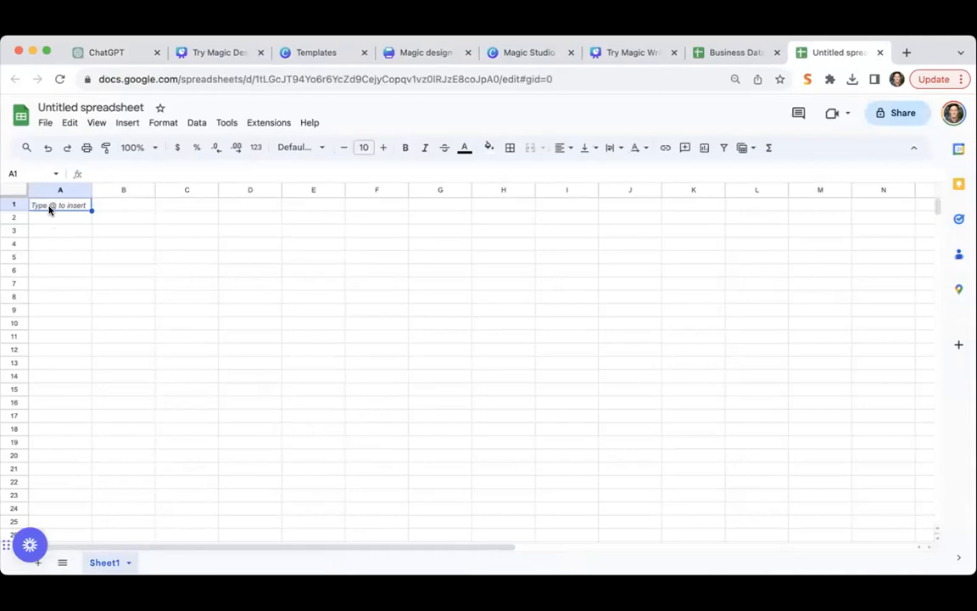
key(ctrl+v)
click(153, 238)
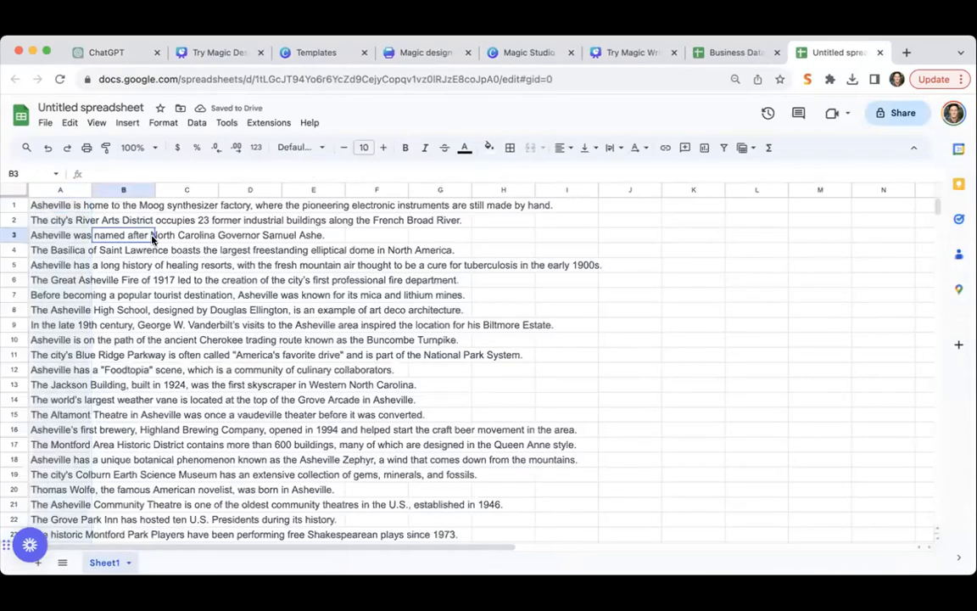
Rename the spreadsheet as "52 lesser known facts about asheville".
click(73, 108)
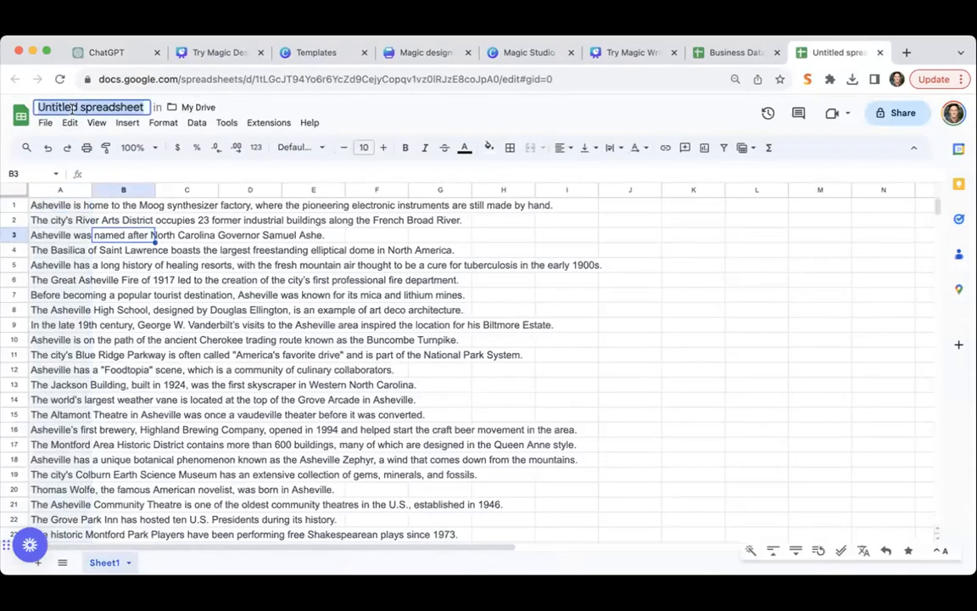
text(52 les)
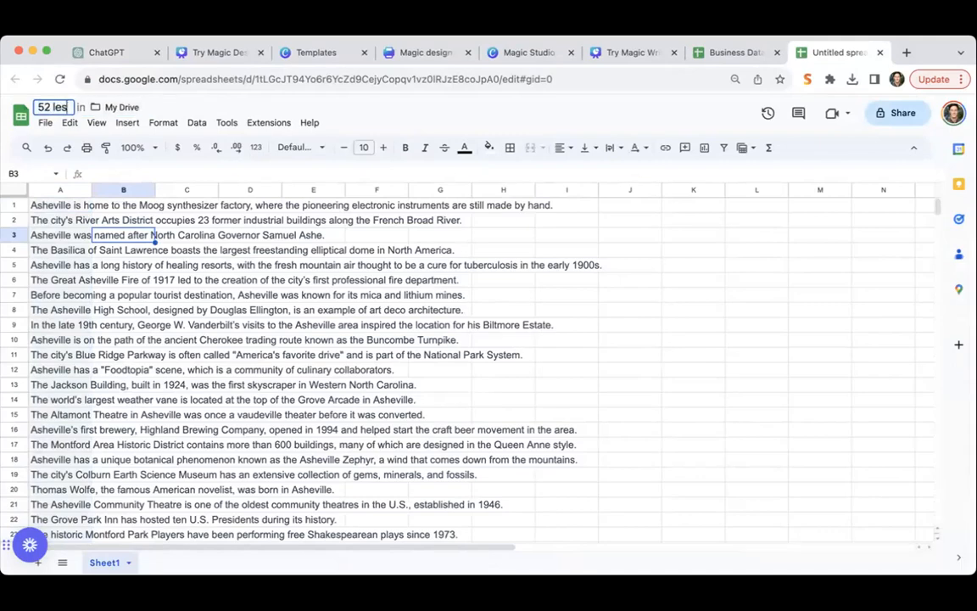
text(ser known fact)
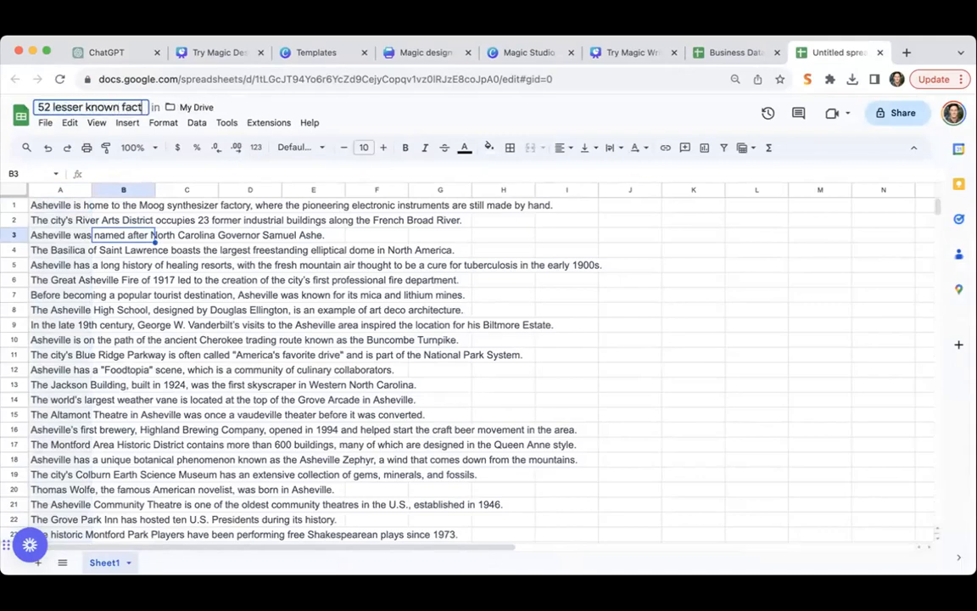
text(s about asheville)
Download the facts spreadsheet as a Microsoft Excel (.xlsx) file.
click(45, 123)
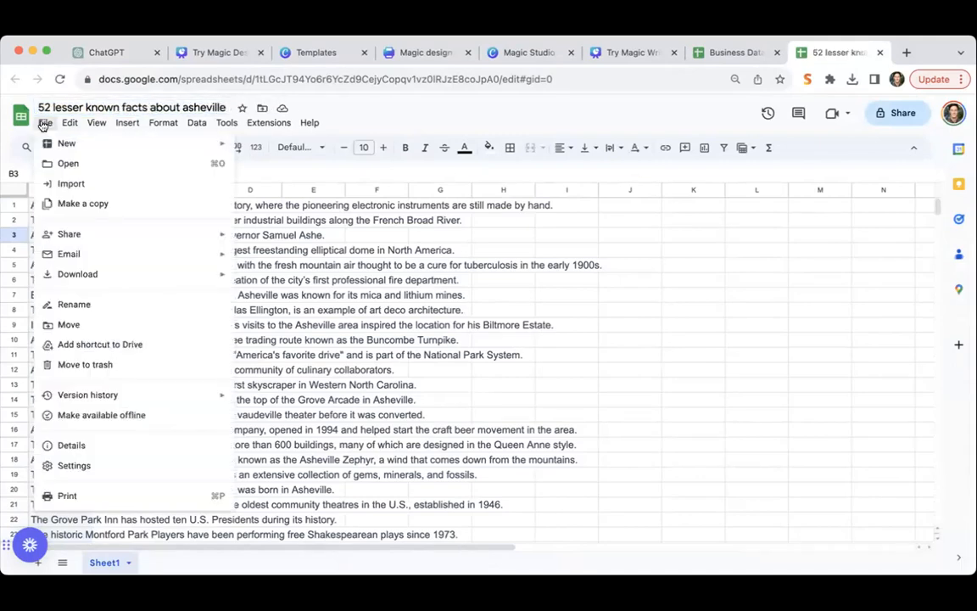
mouse_move(157, 279)
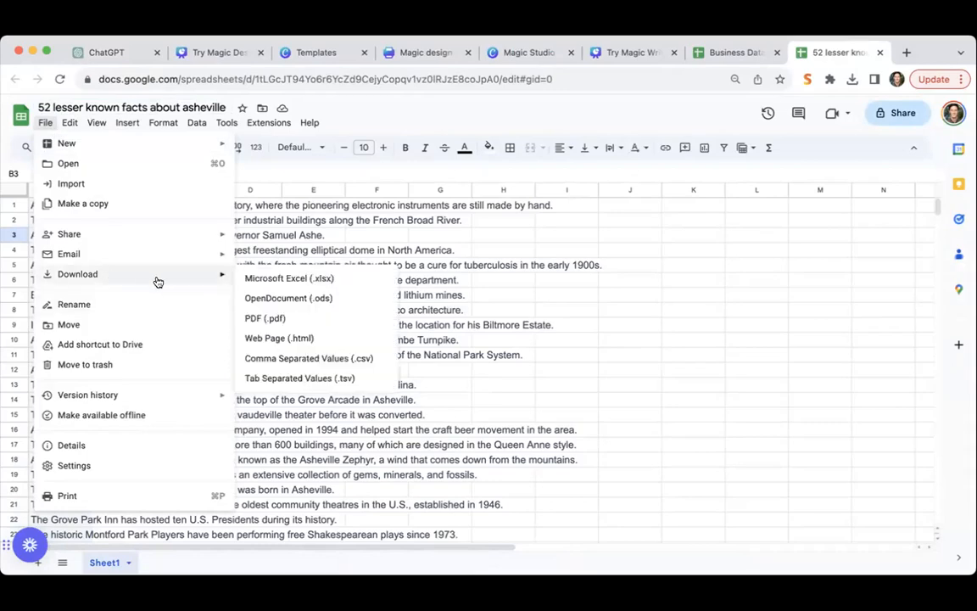
click(253, 277)
click(505, 295)
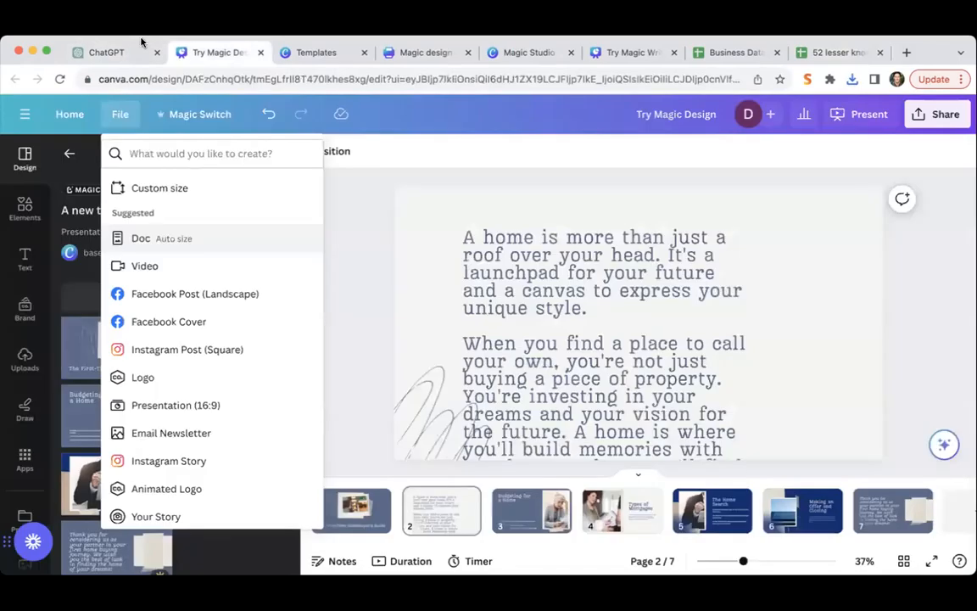
Switch to Canva's home page and create a blank Instagram Post (Square) design from the social media formats.
click(71, 114)
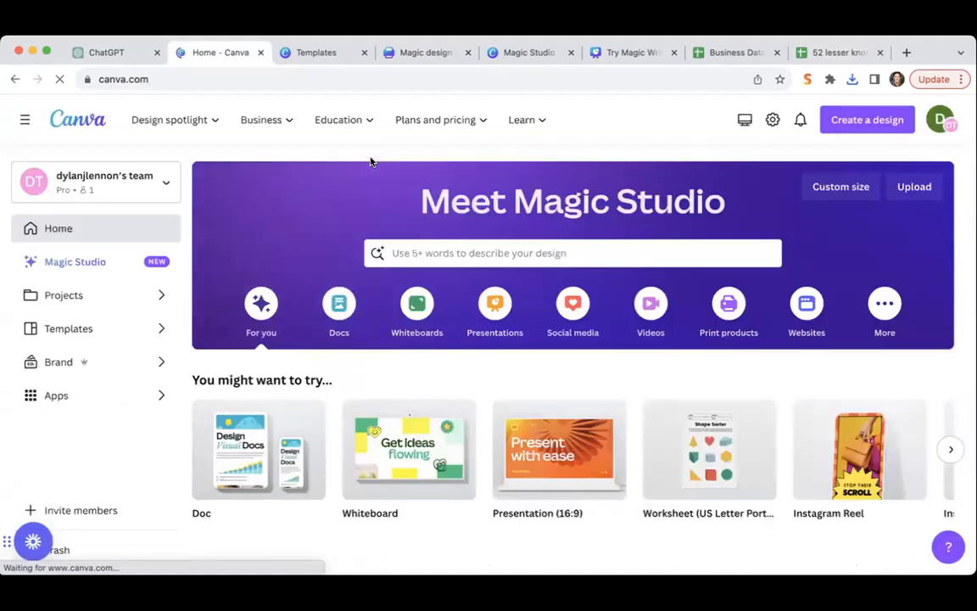
click(561, 313)
scroll(563, 312, down, 3)
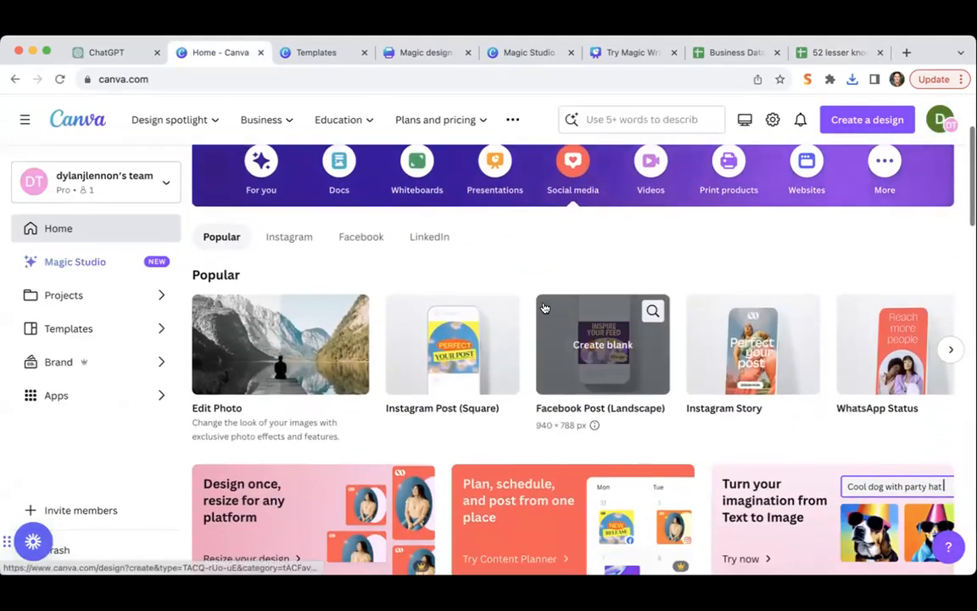
click(455, 339)
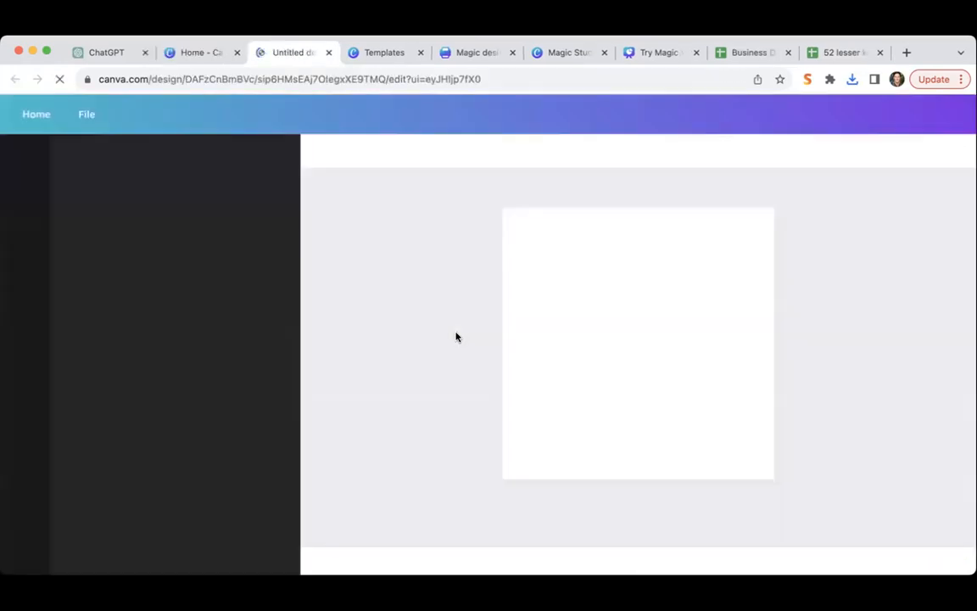
Search the design templates for "quote" and choose the suggestion Quote Instagram Posts.
scroll(171, 335, down, 5)
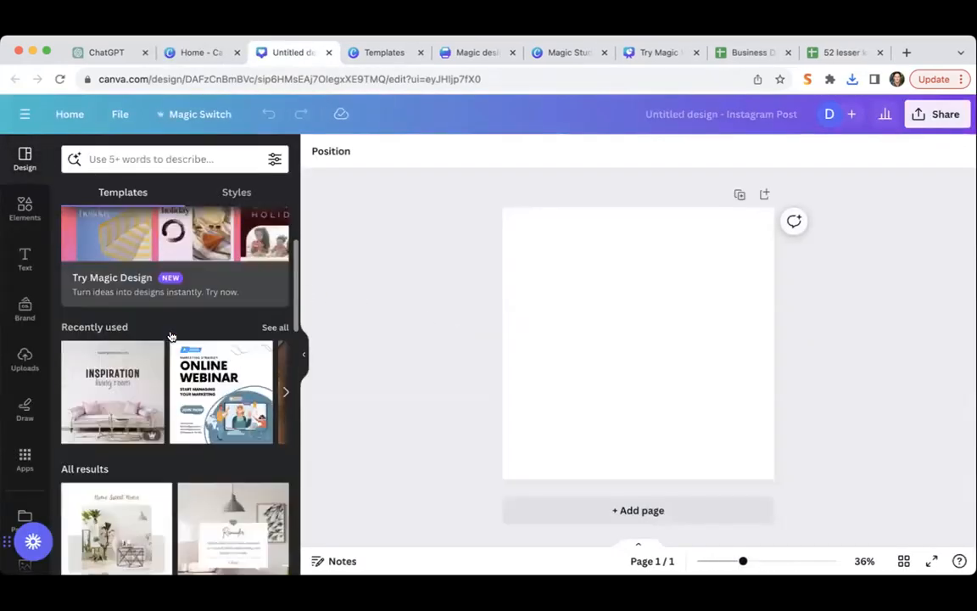
scroll(171, 335, down, 10)
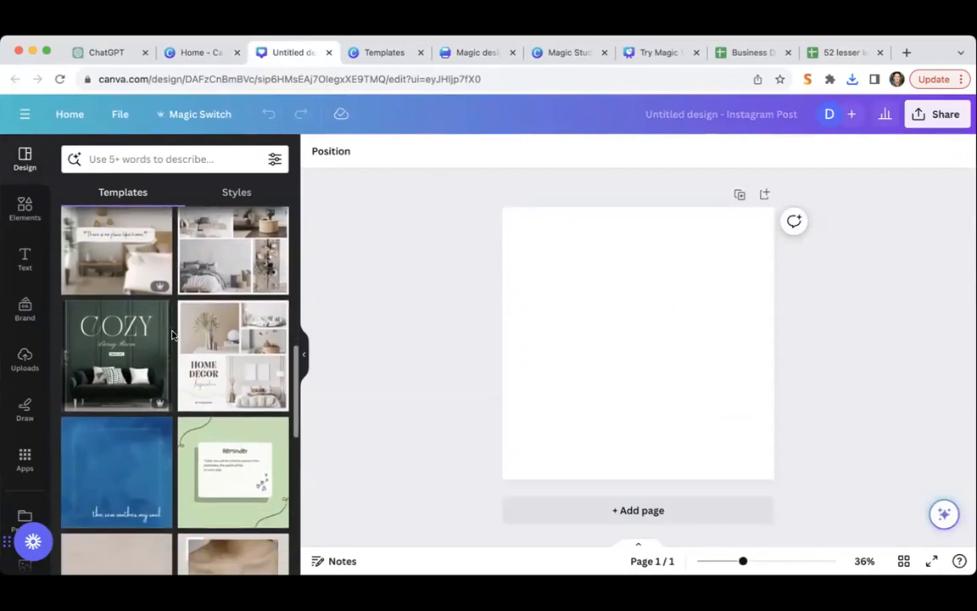
scroll(172, 335, down, 2)
click(158, 158)
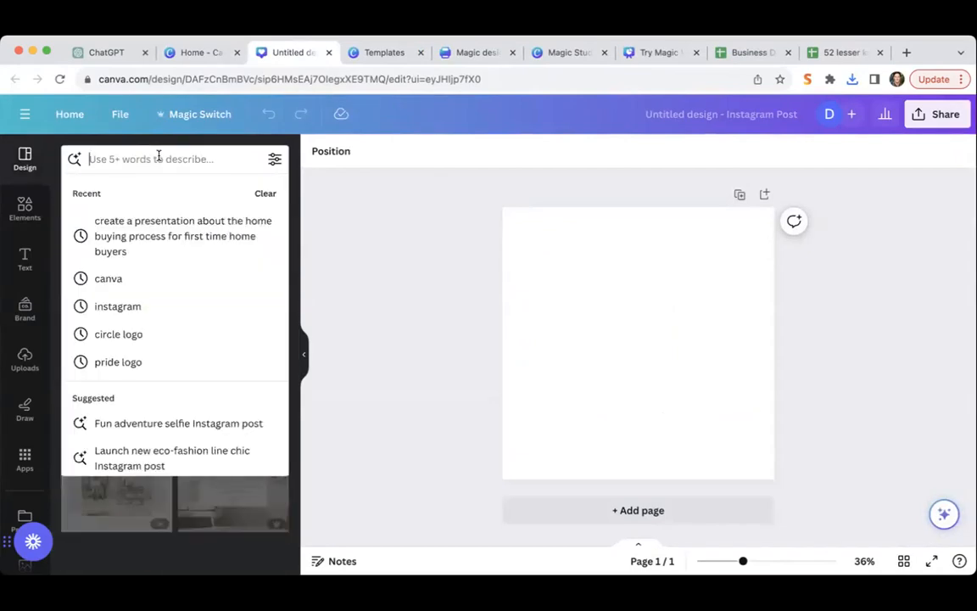
text(quote)
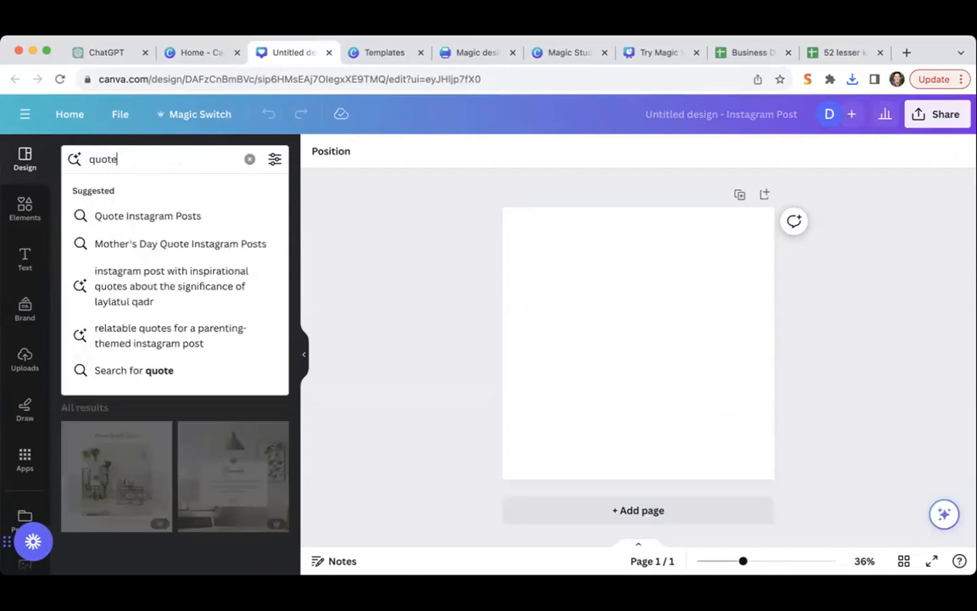
click(170, 217)
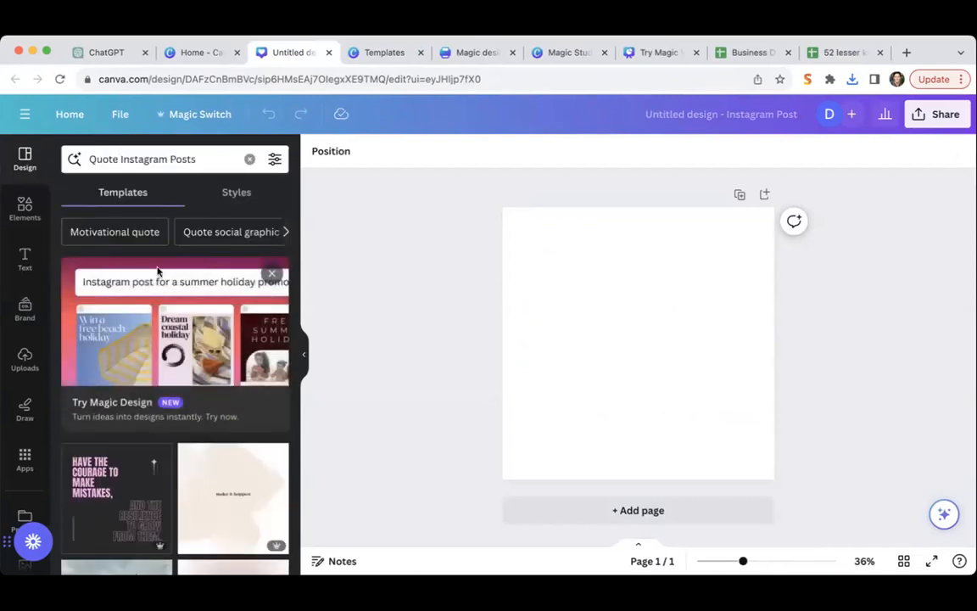
Browse the quote templates and apply the Pastel Pink Gradient Quote Instagram Post to the blank page.
scroll(137, 404, down, 3)
scroll(136, 404, down, 10)
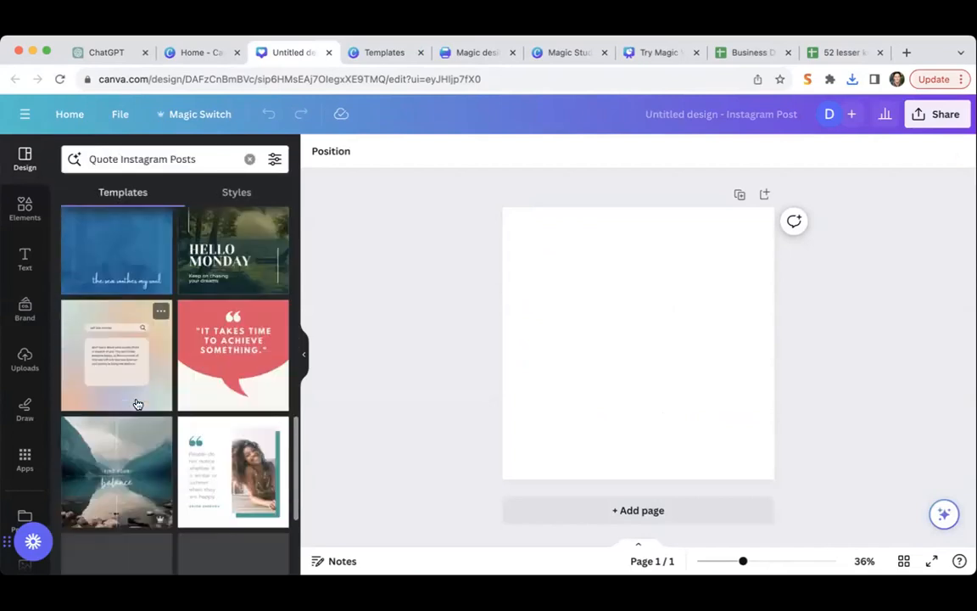
scroll(136, 401, up, 15)
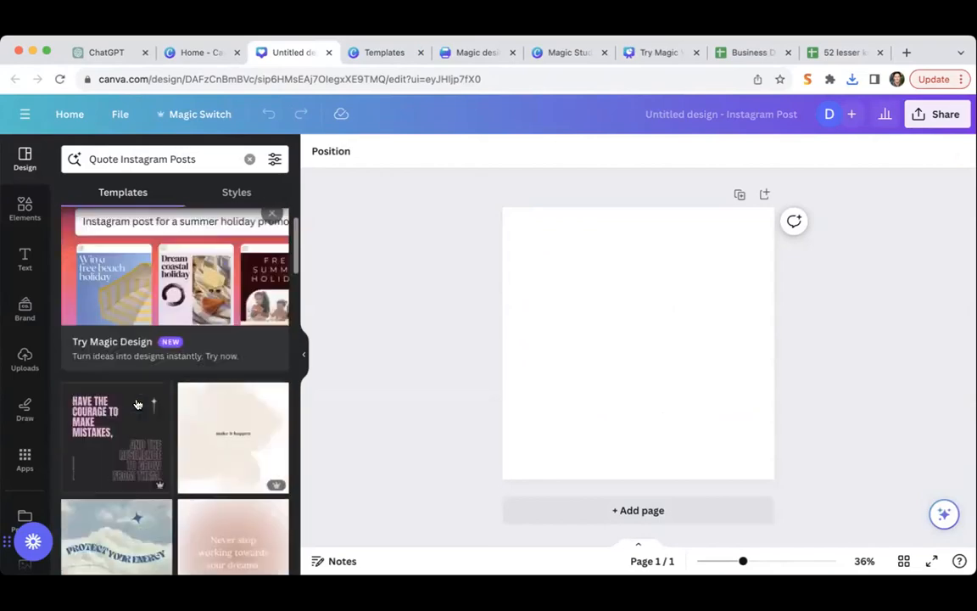
scroll(216, 430, down, 2)
scroll(222, 481, down, 1)
click(208, 428)
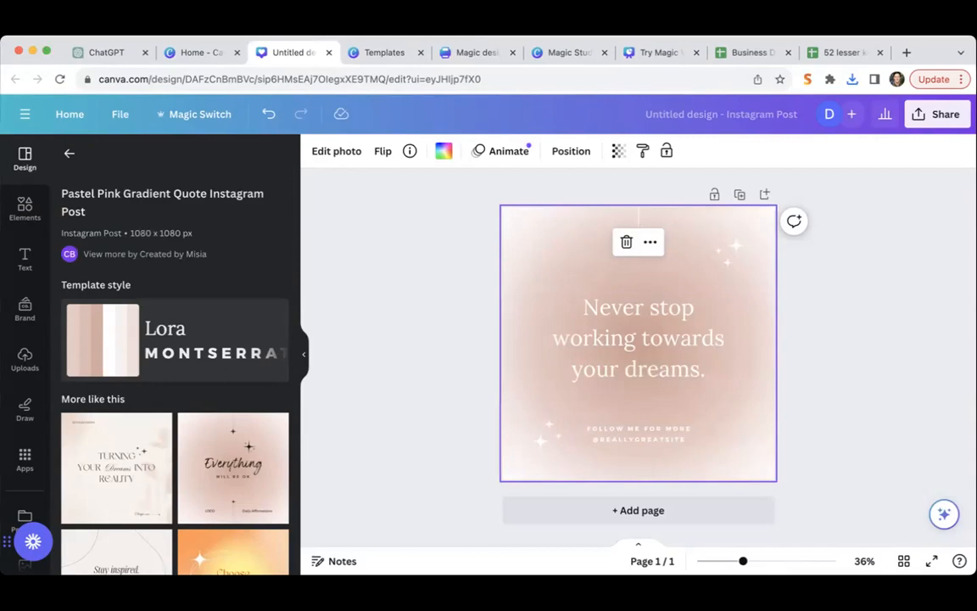
Replace the small footer text below the quote with the account's Instagram handle.
double_click(635, 438)
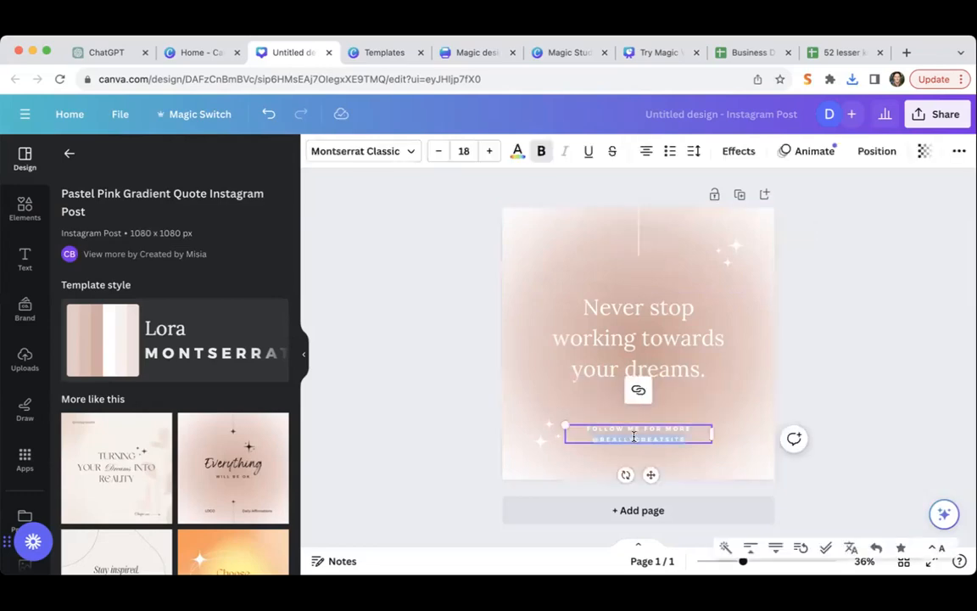
key(ctrl+a)
key(BackSpace)
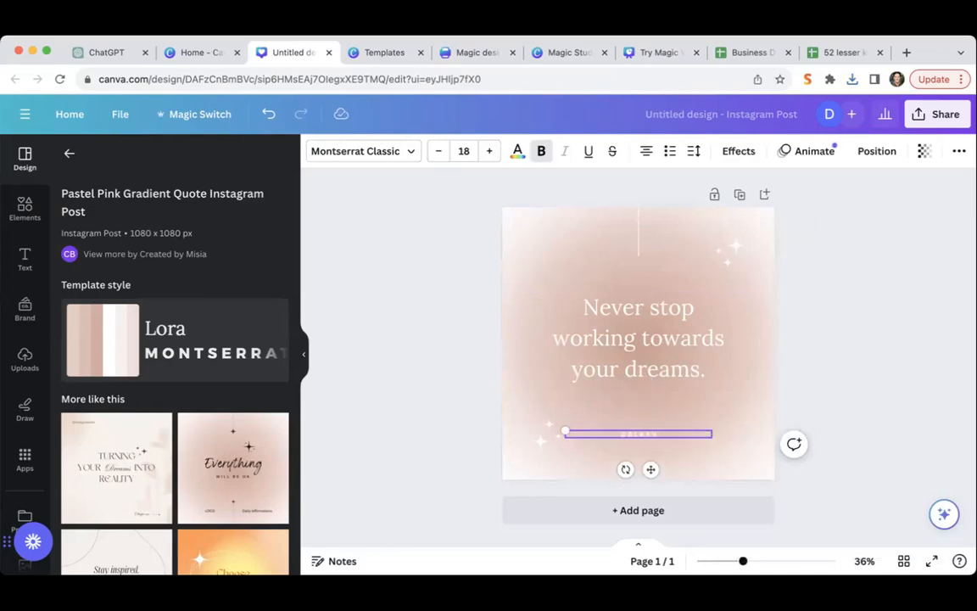
text(@dlasheville)
click(640, 339)
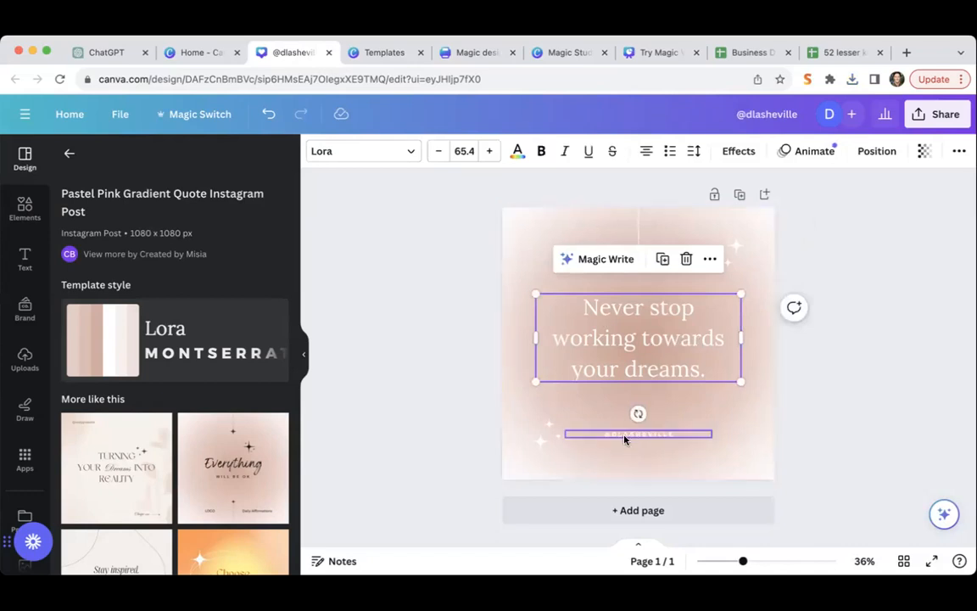
click(828, 379)
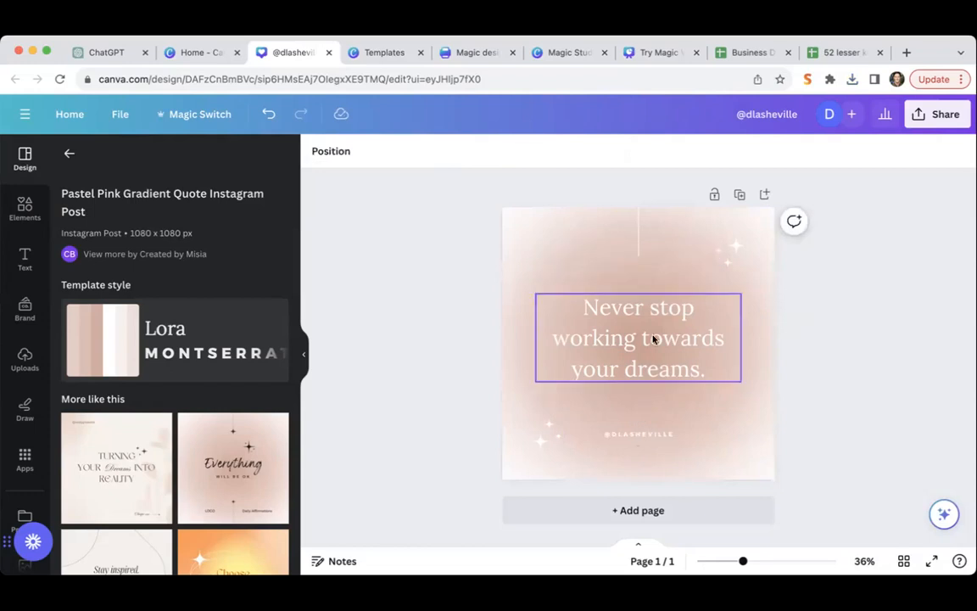
Use Bulk create with the Asheville facts data and connect the main quote text to the fact data field.
click(635, 344)
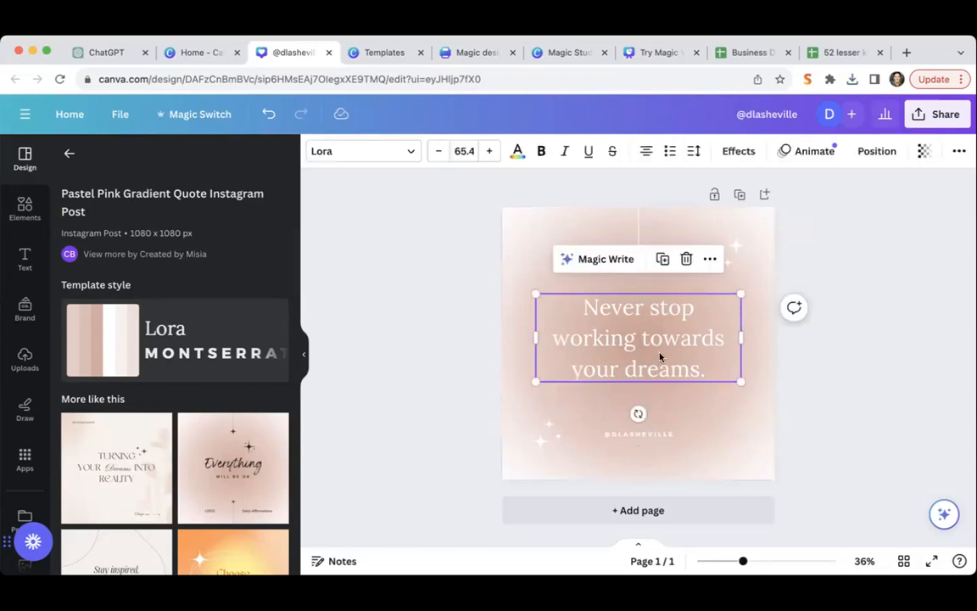
scroll(15, 339, down, 5)
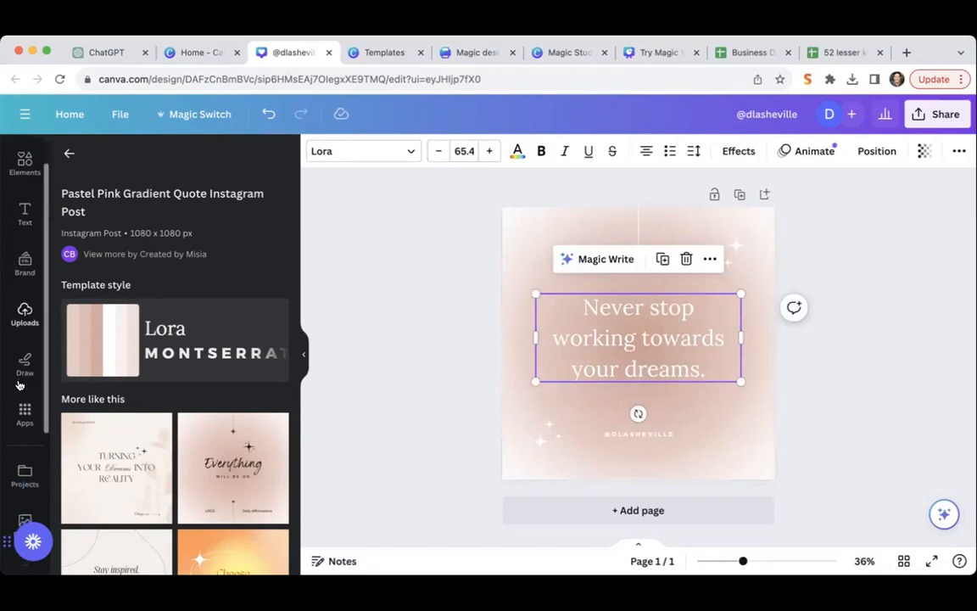
scroll(18, 384, down, 2)
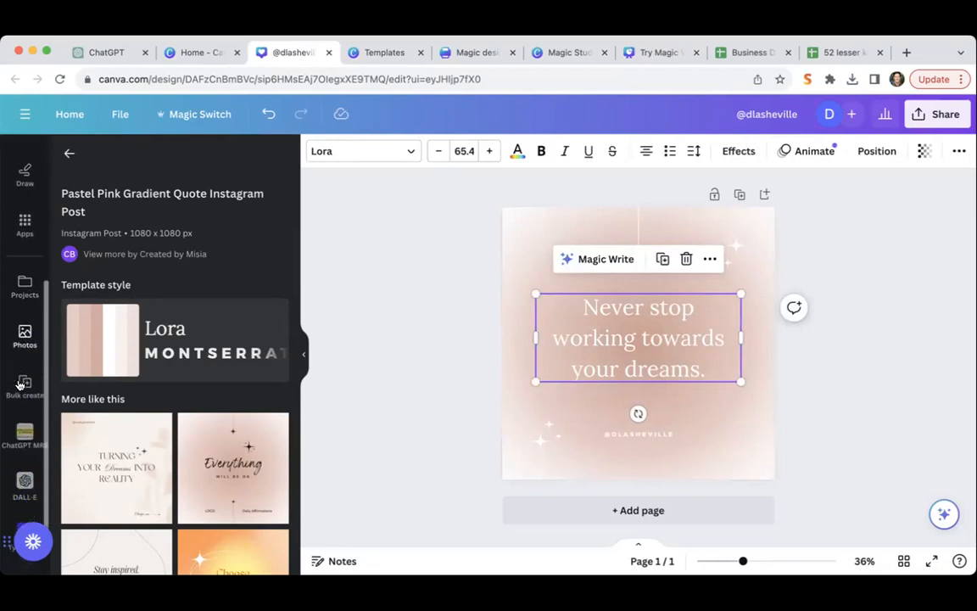
click(23, 388)
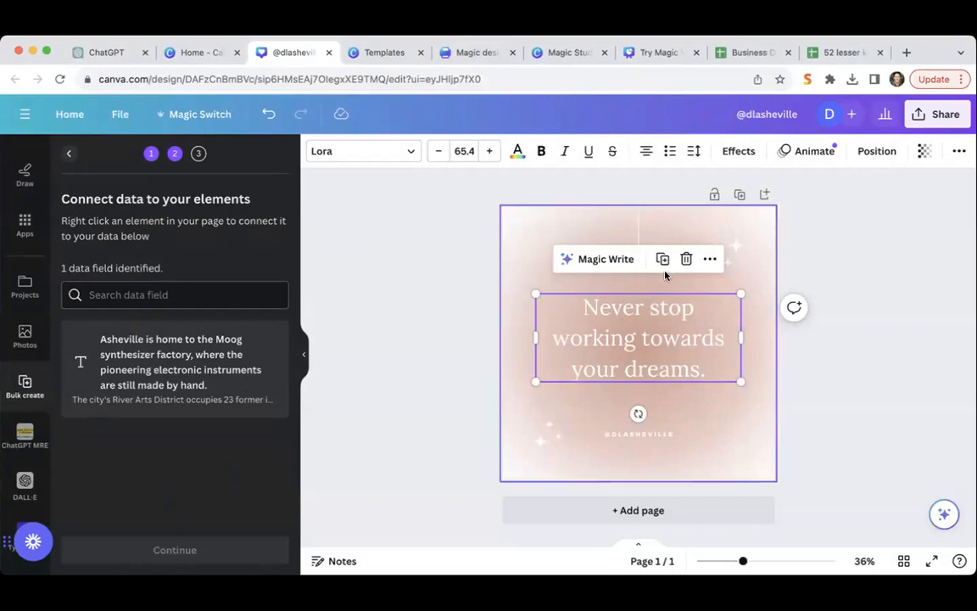
click(708, 259)
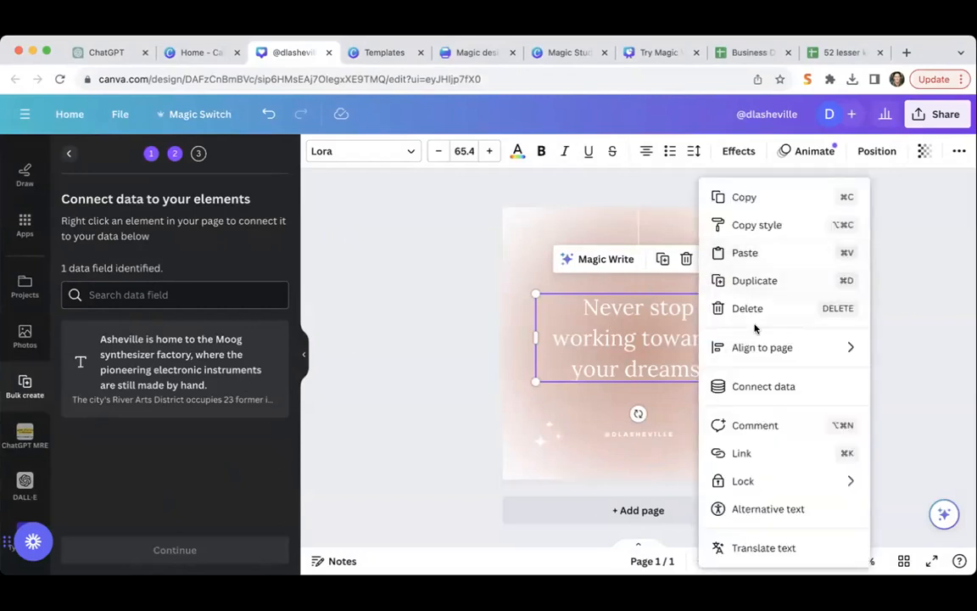
click(748, 388)
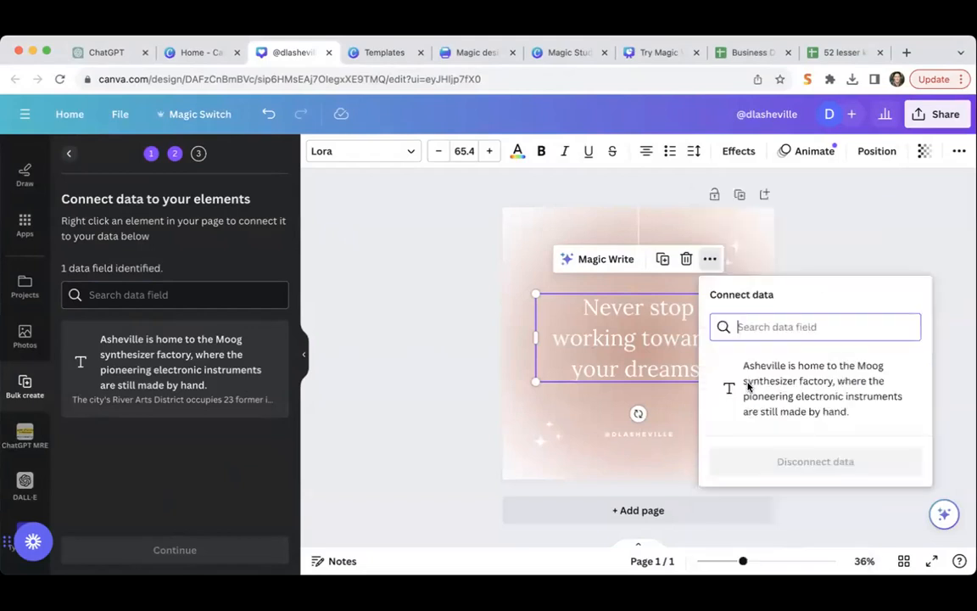
click(771, 386)
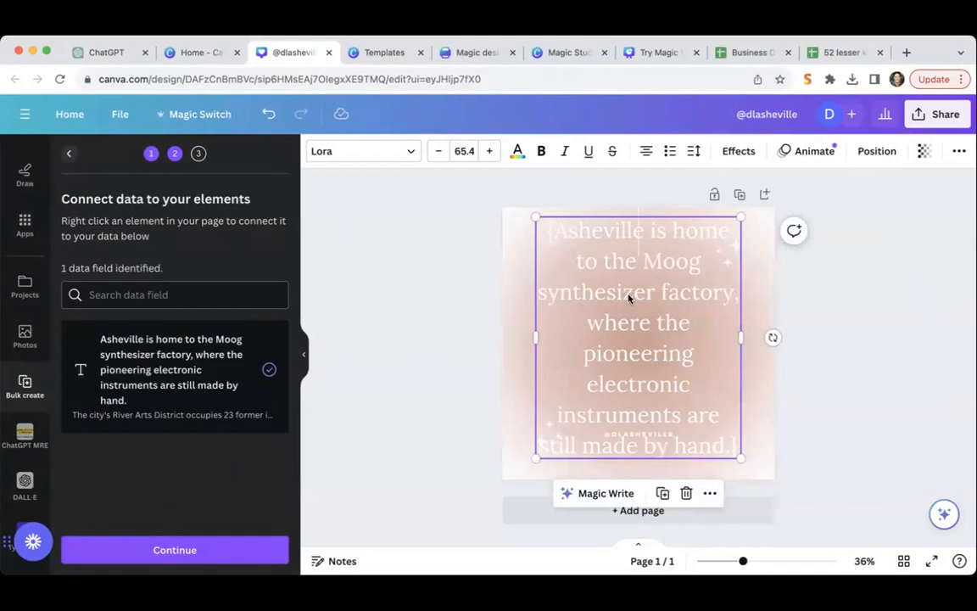
Scale the connected text down to size 43.2, widen its box and centre it above the footer handle.
drag(535, 216, 586, 315)
drag(652, 370, 599, 343)
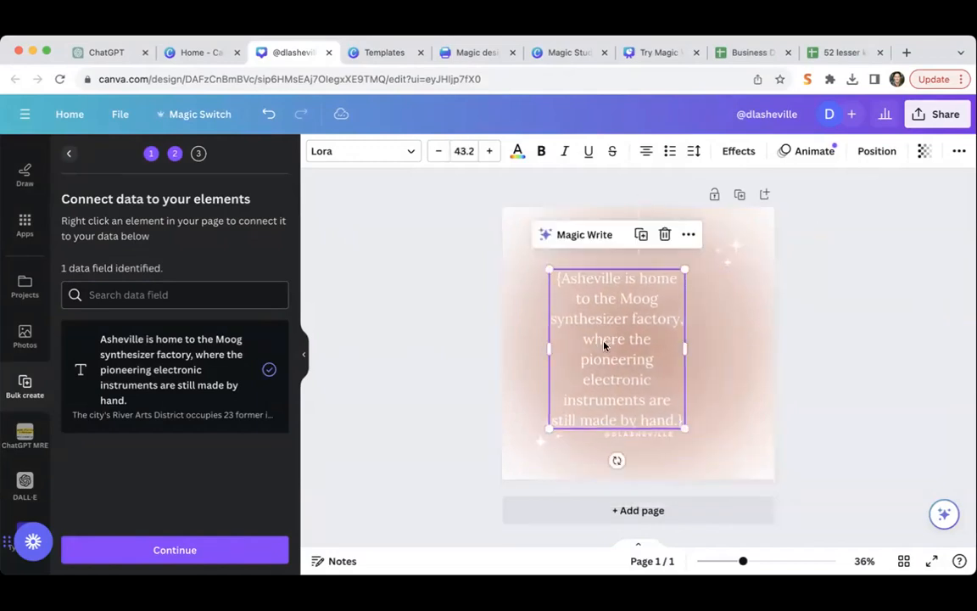
drag(685, 347, 743, 344)
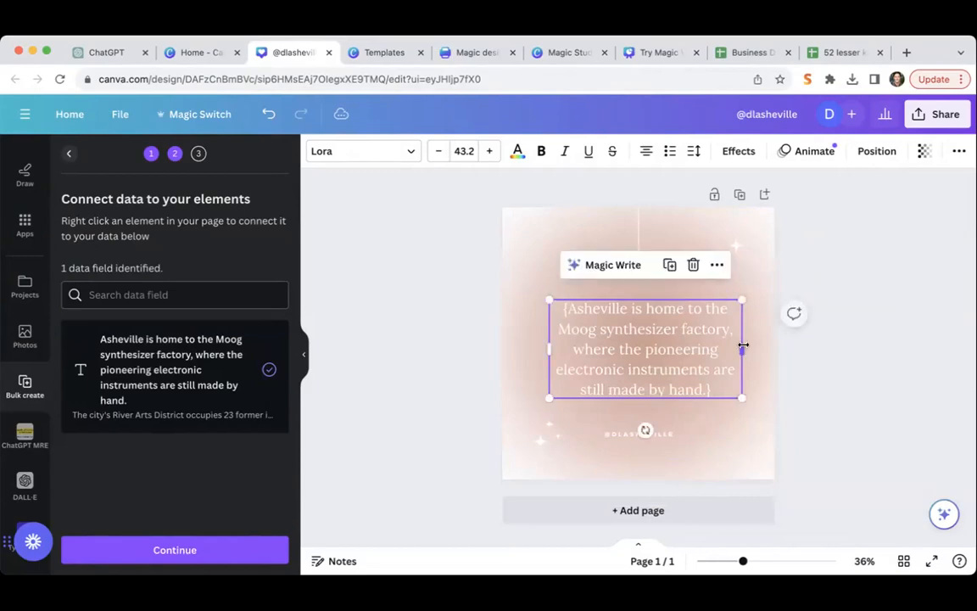
drag(666, 348, 659, 338)
Switch to the ChatGPT conversation and highlight the first Asheville fact in the list.
click(67, 50)
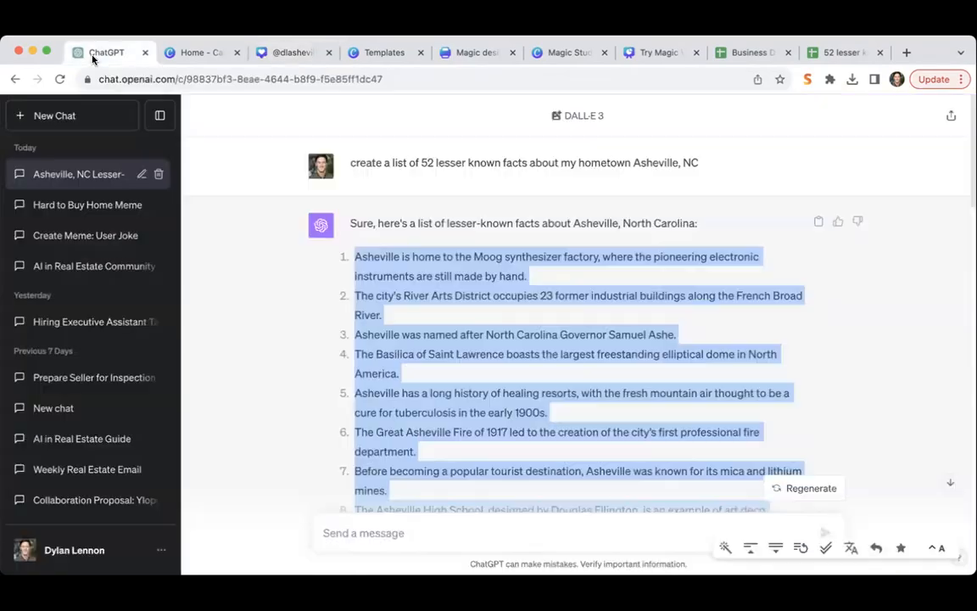
click(371, 255)
drag(367, 256, 482, 271)
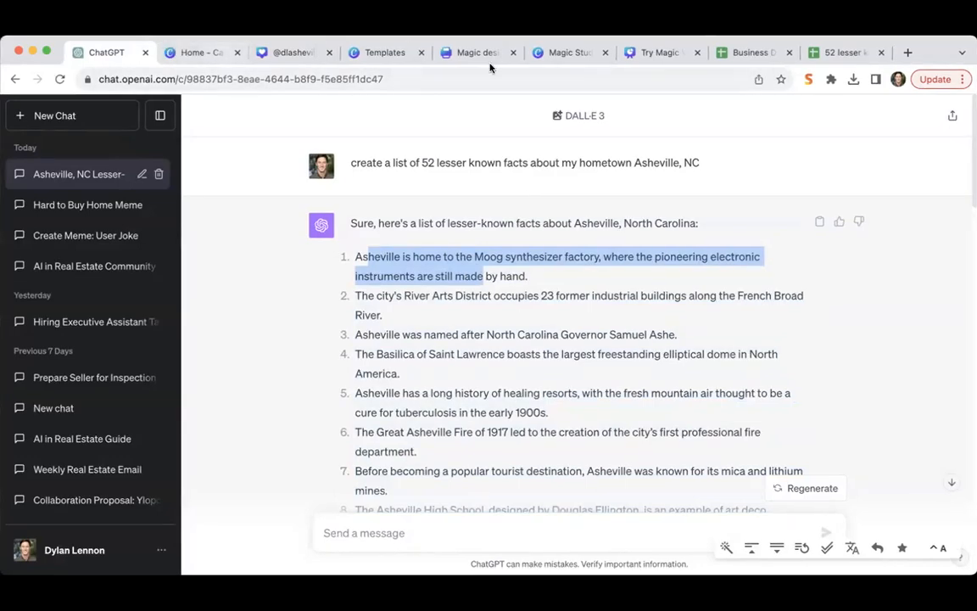
Return to the Instagram quote design in Canva and generate 51 designs from all the selected Asheville facts.
click(649, 53)
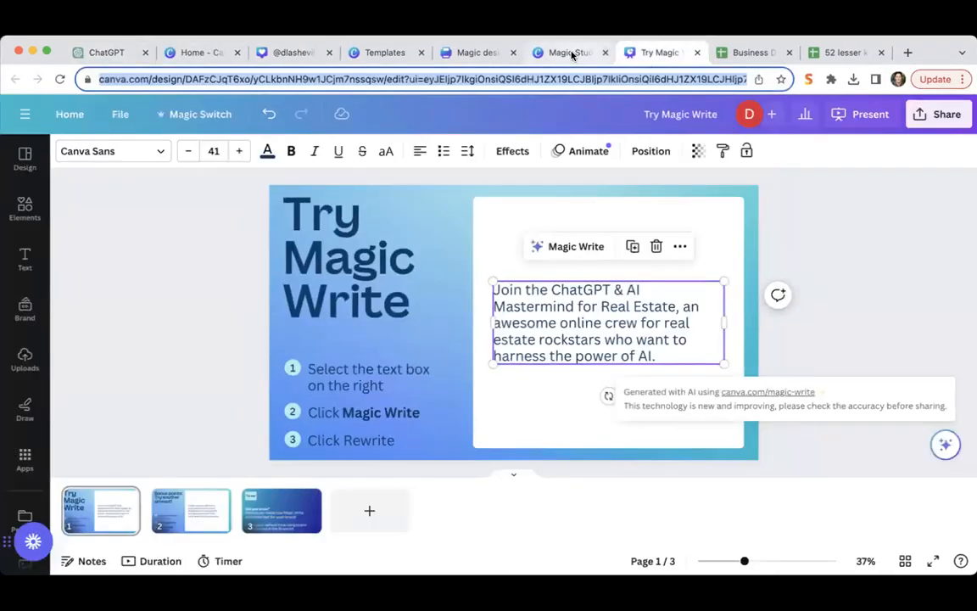
click(572, 53)
click(477, 53)
click(289, 53)
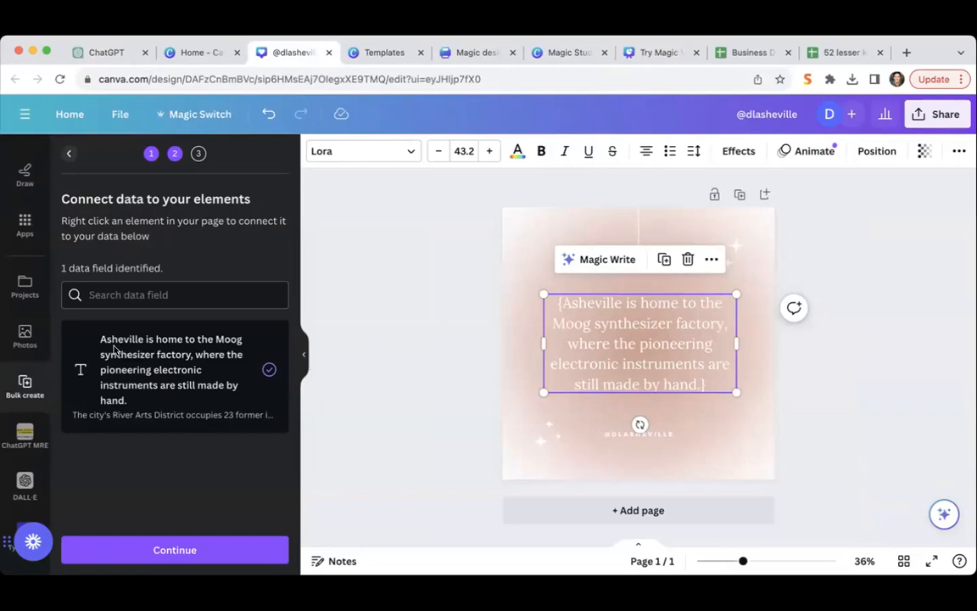
click(176, 550)
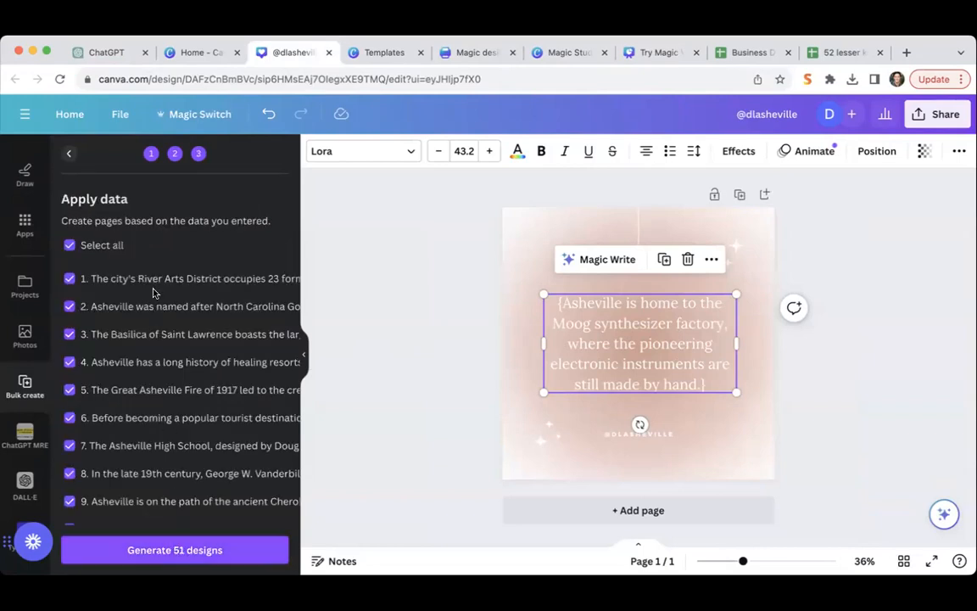
scroll(154, 293, down, 14)
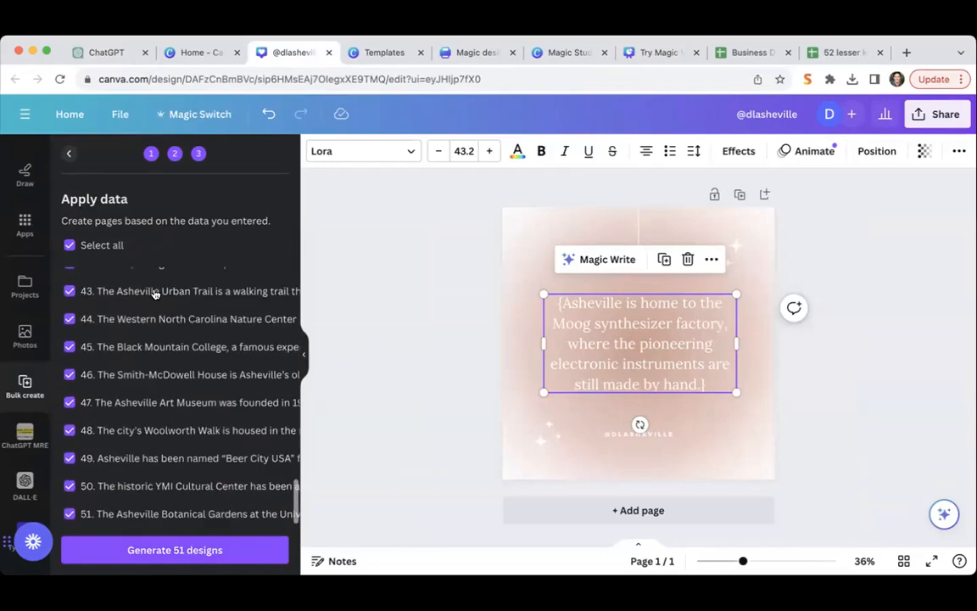
click(156, 549)
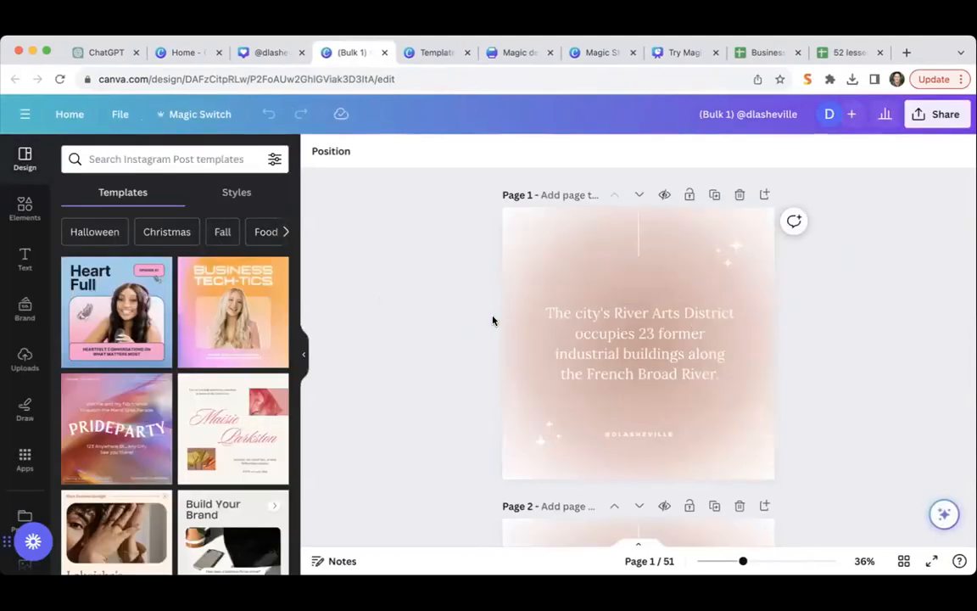
Look through the first pages of the bulk-generated Asheville fact posts, checking the text fit and layout on each.
scroll(419, 343, down, 5)
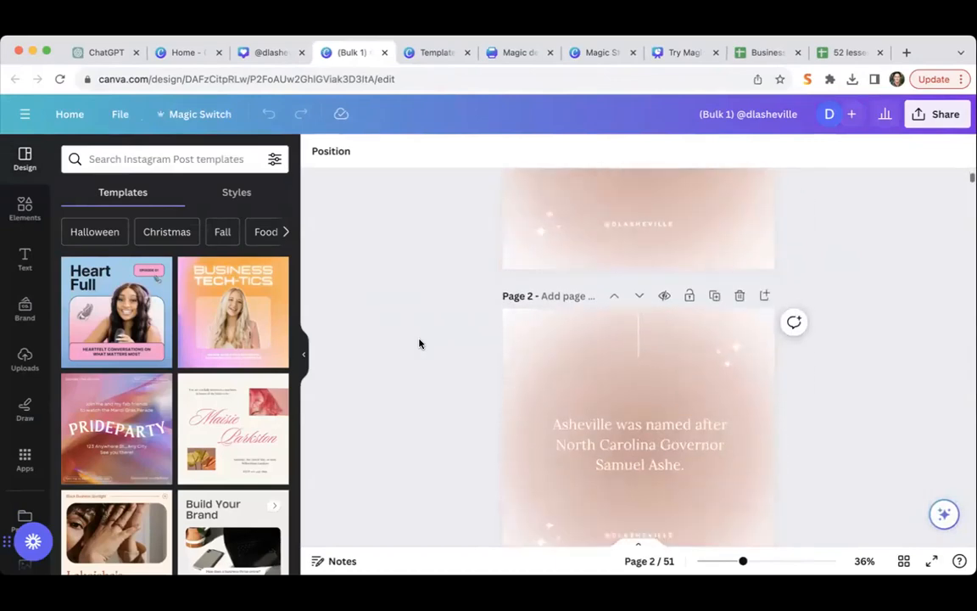
scroll(419, 342, down, 10)
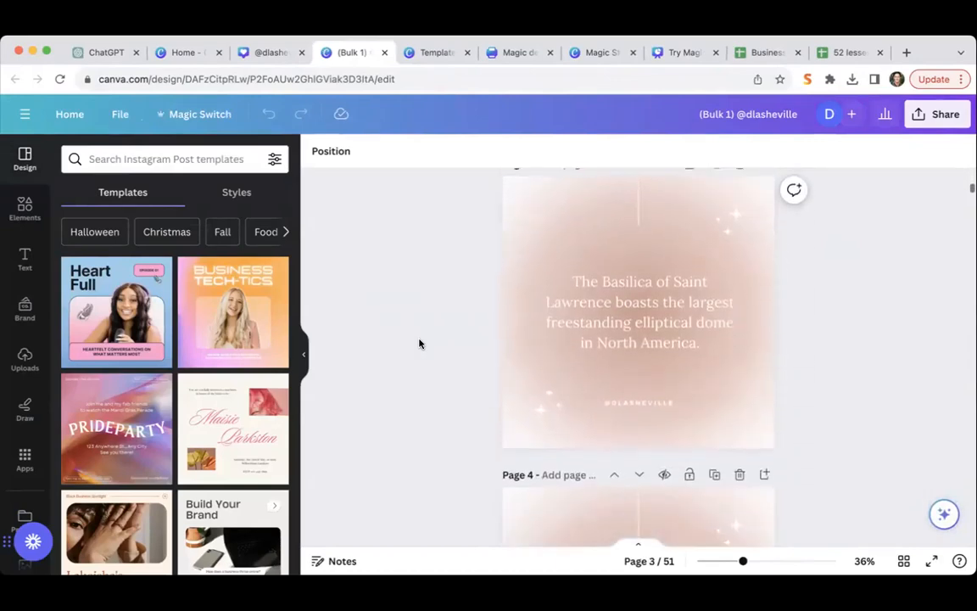
scroll(419, 343, down, 10)
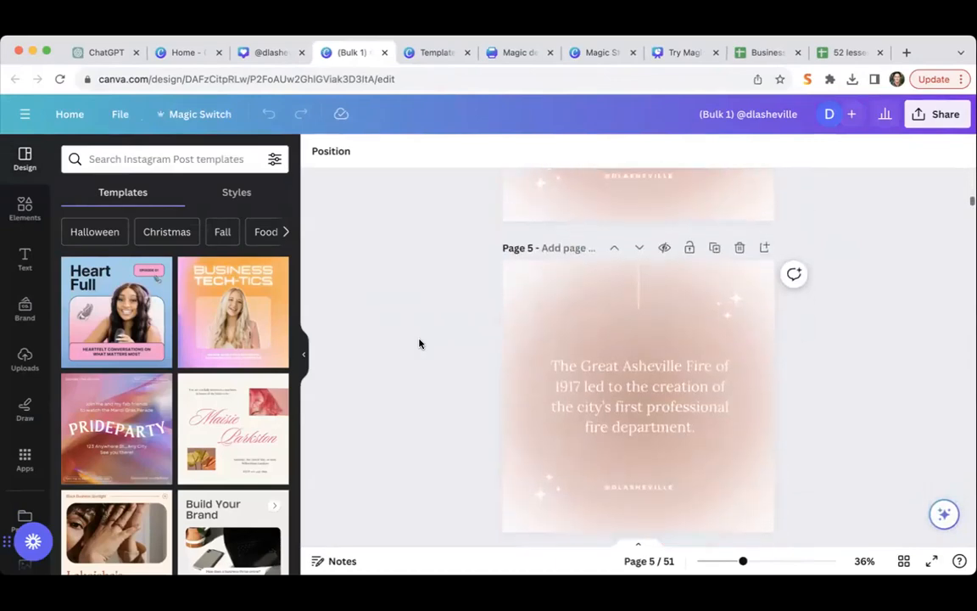
scroll(419, 342, down, 10)
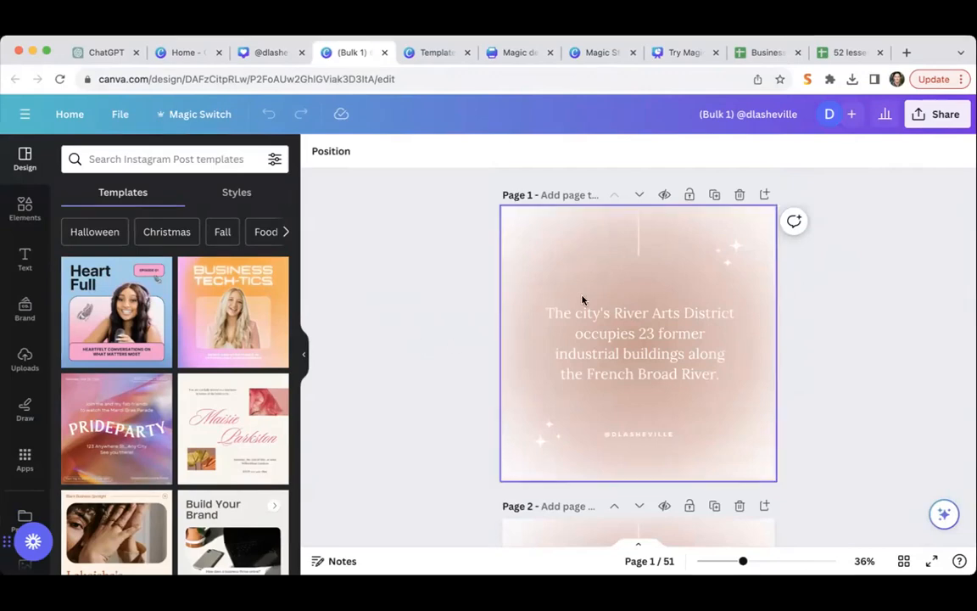
scroll(544, 331, down, 1)
scroll(543, 331, down, 10)
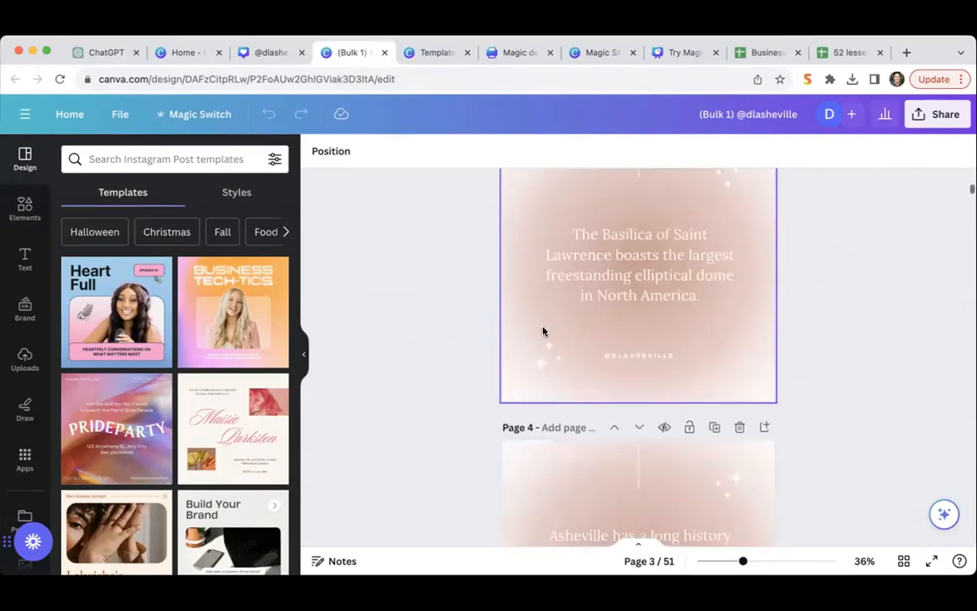
scroll(543, 331, up, 10)
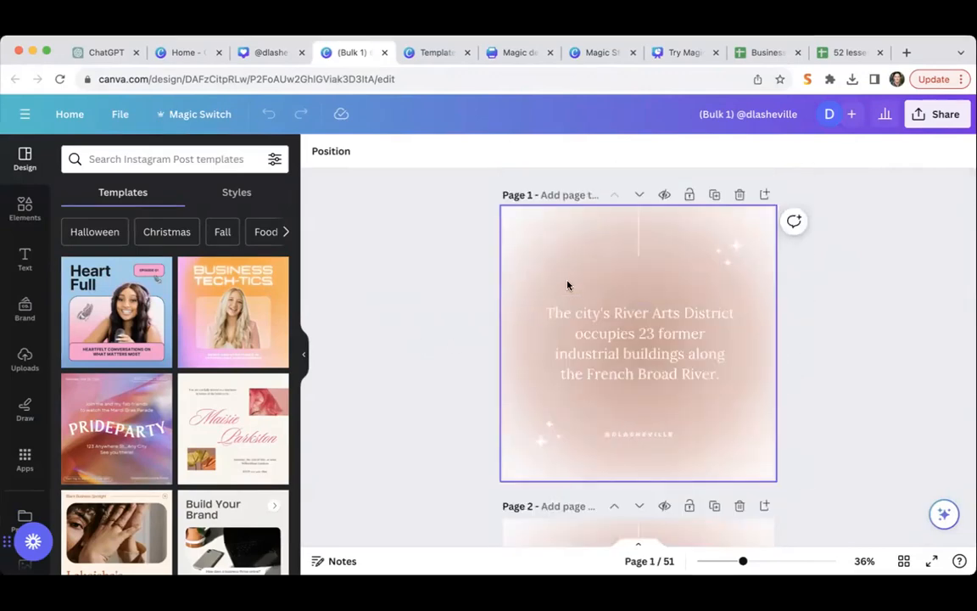
click(567, 285)
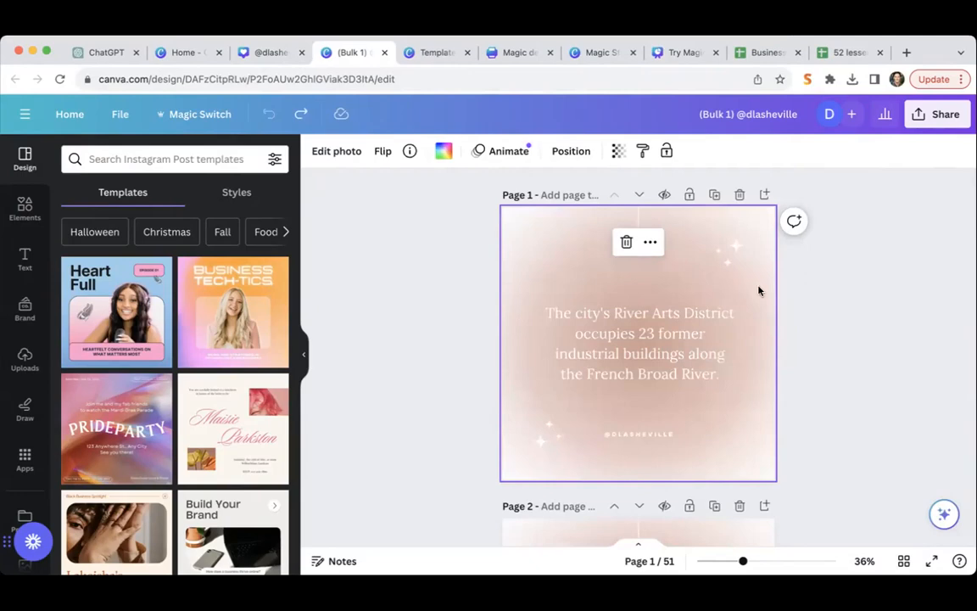
click(877, 284)
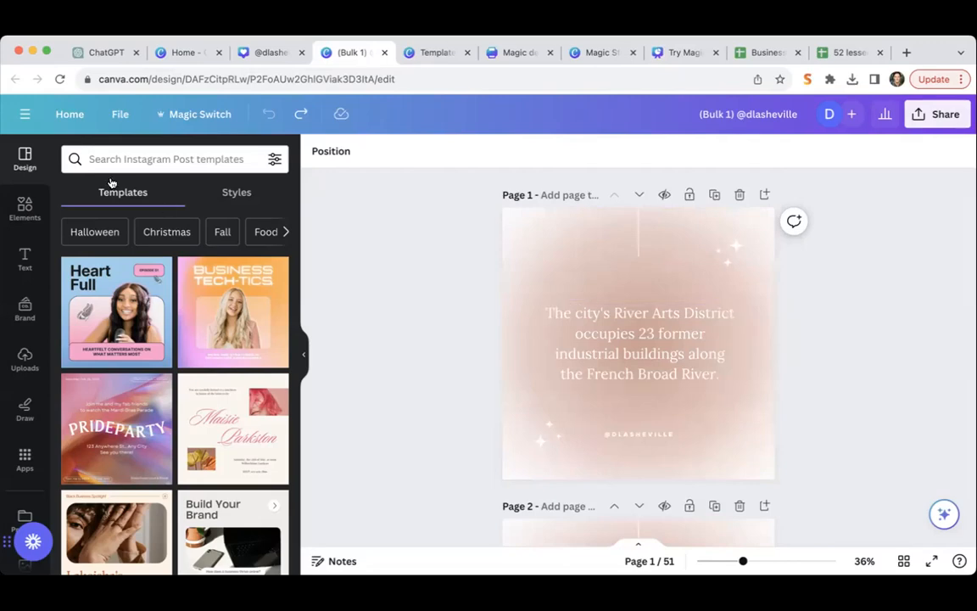
Revisit the list of Asheville facts in ChatGPT and return to the original Canva quote design with its Bulk create data.
click(97, 53)
click(504, 276)
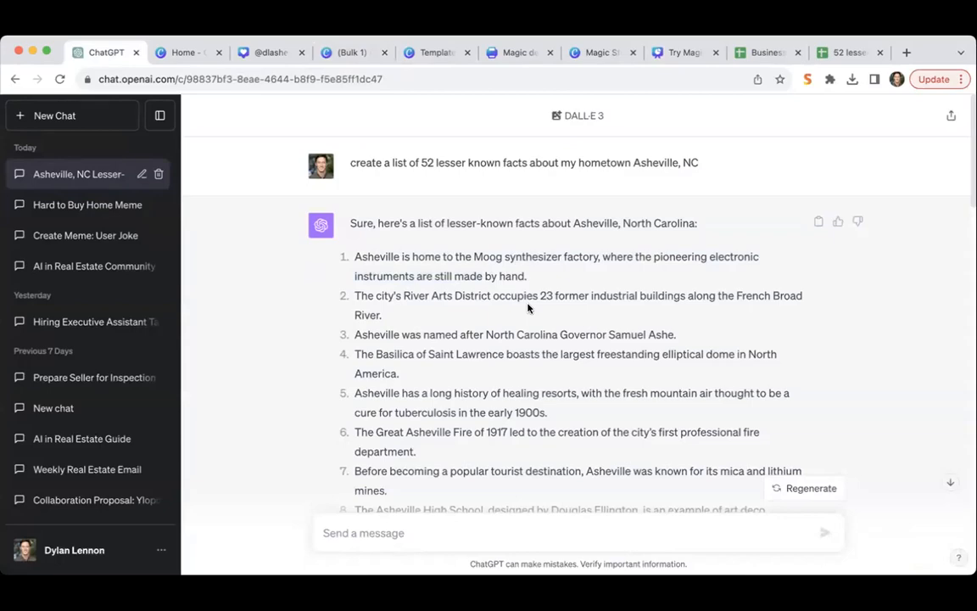
click(161, 54)
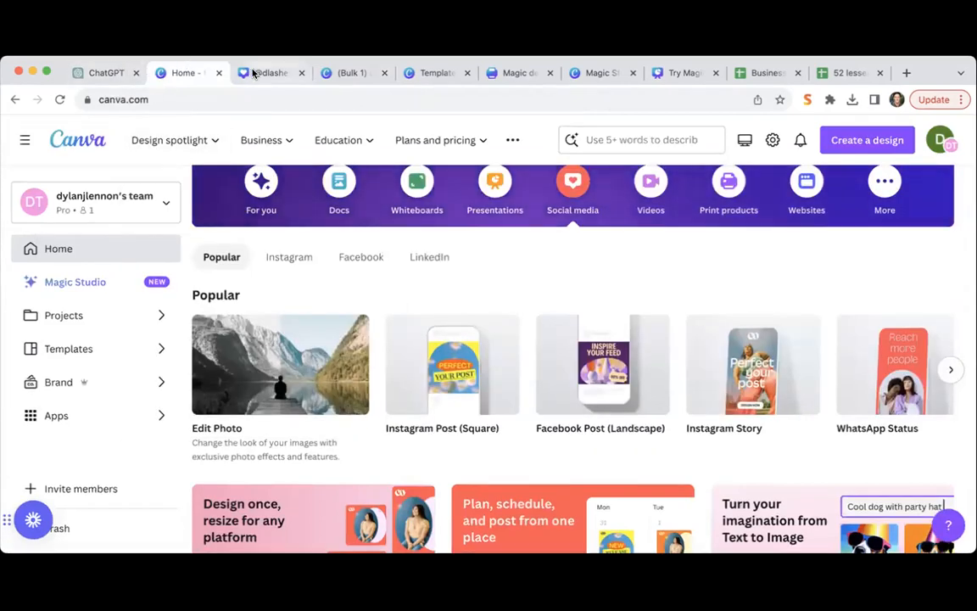
click(251, 51)
click(473, 283)
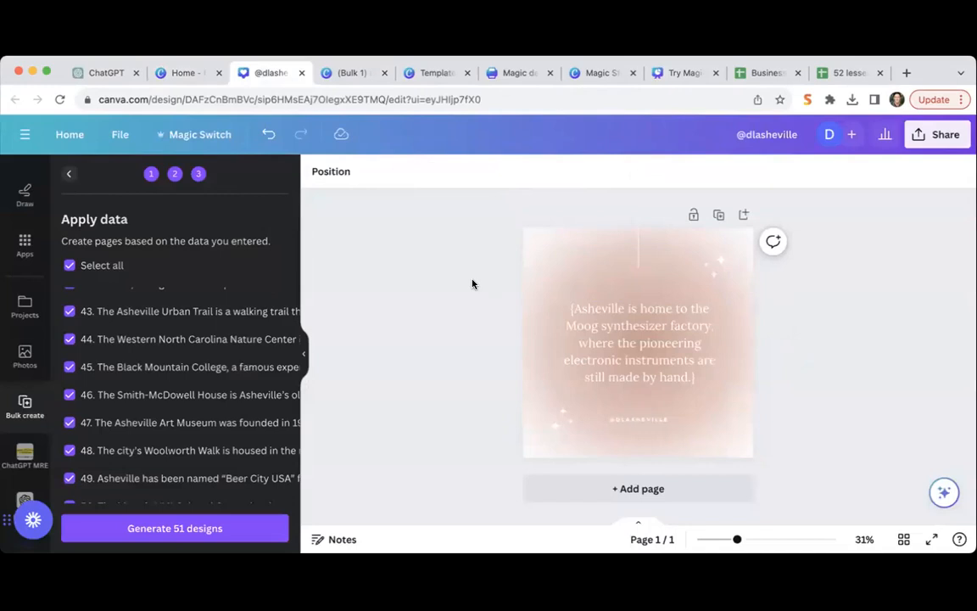